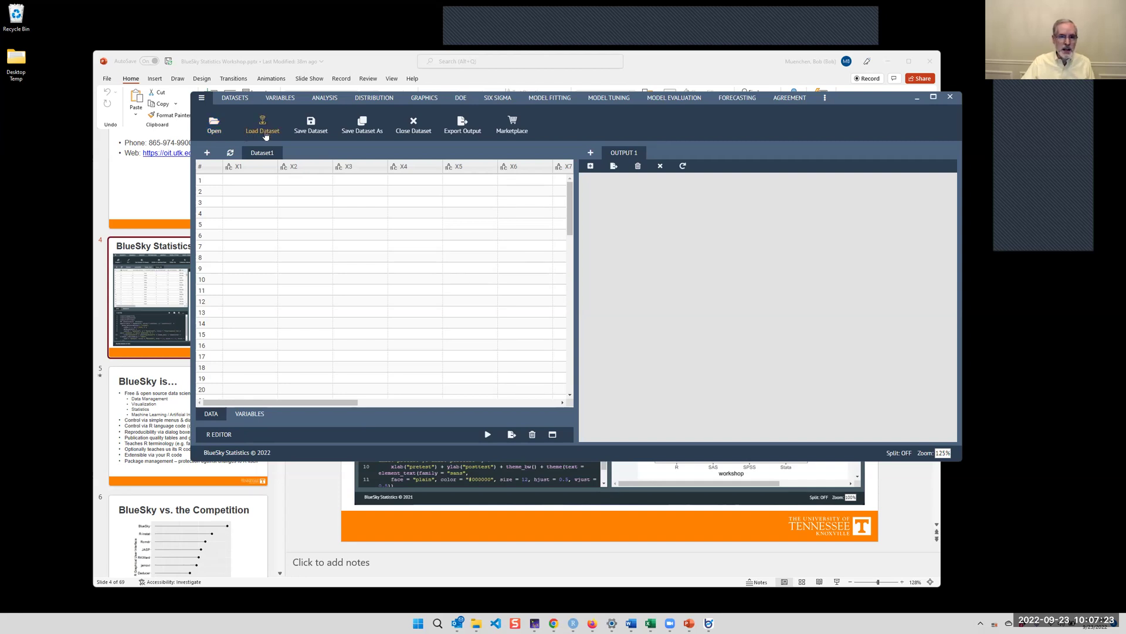
Review the dataset tools, including sorting and sampling, and the variable tools, including compute and factor level options
click(232, 104)
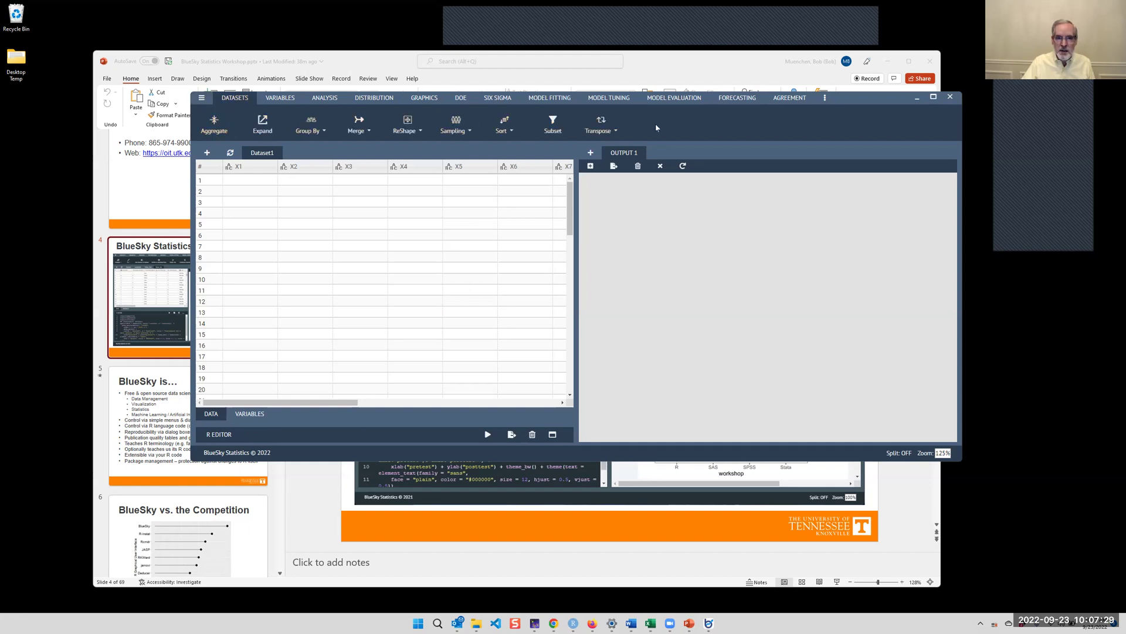
click(508, 131)
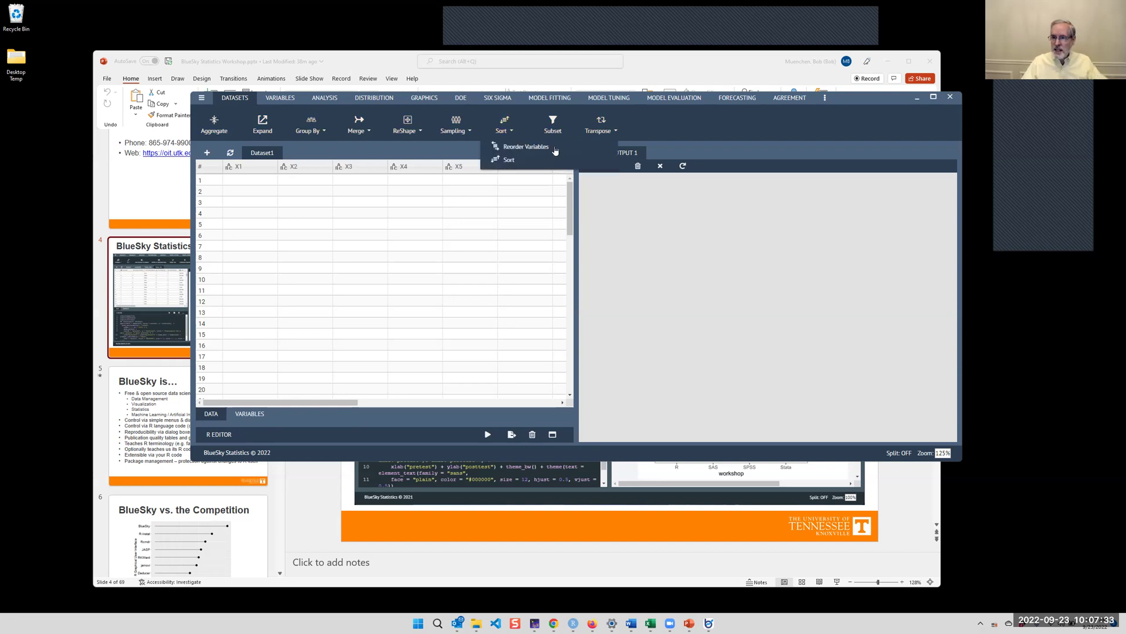
click(461, 132)
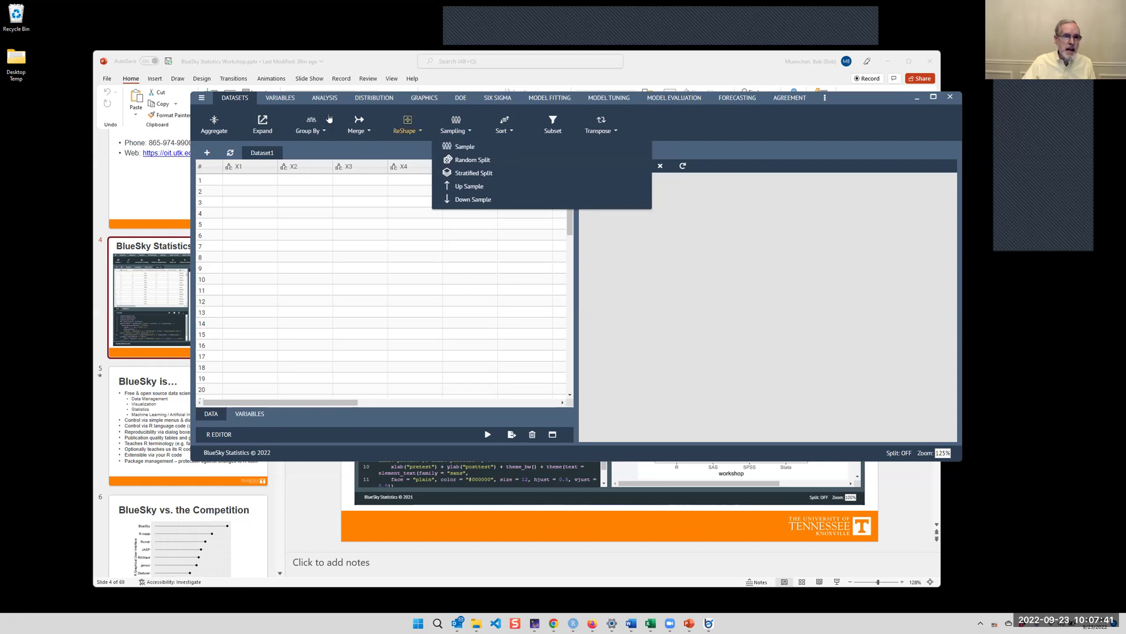
click(282, 98)
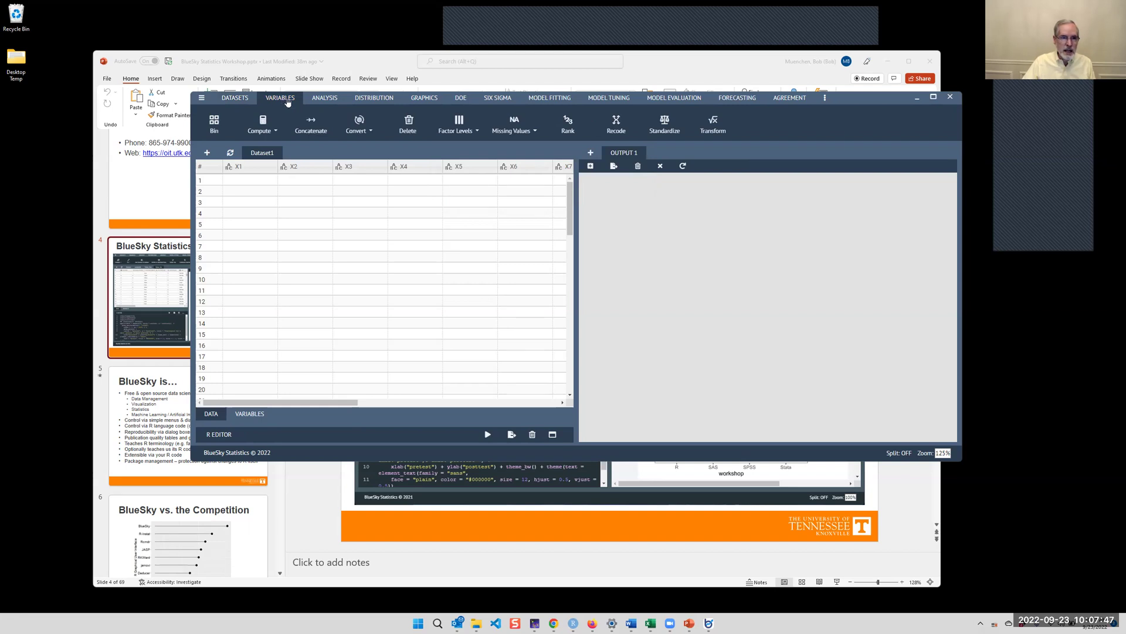
click(270, 134)
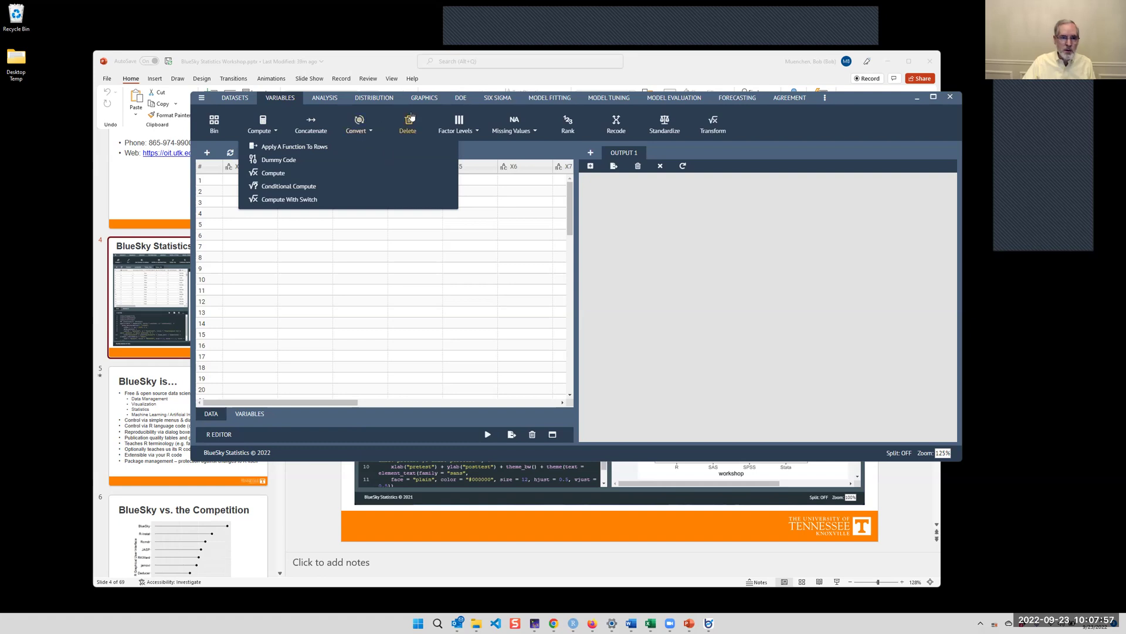
click(461, 133)
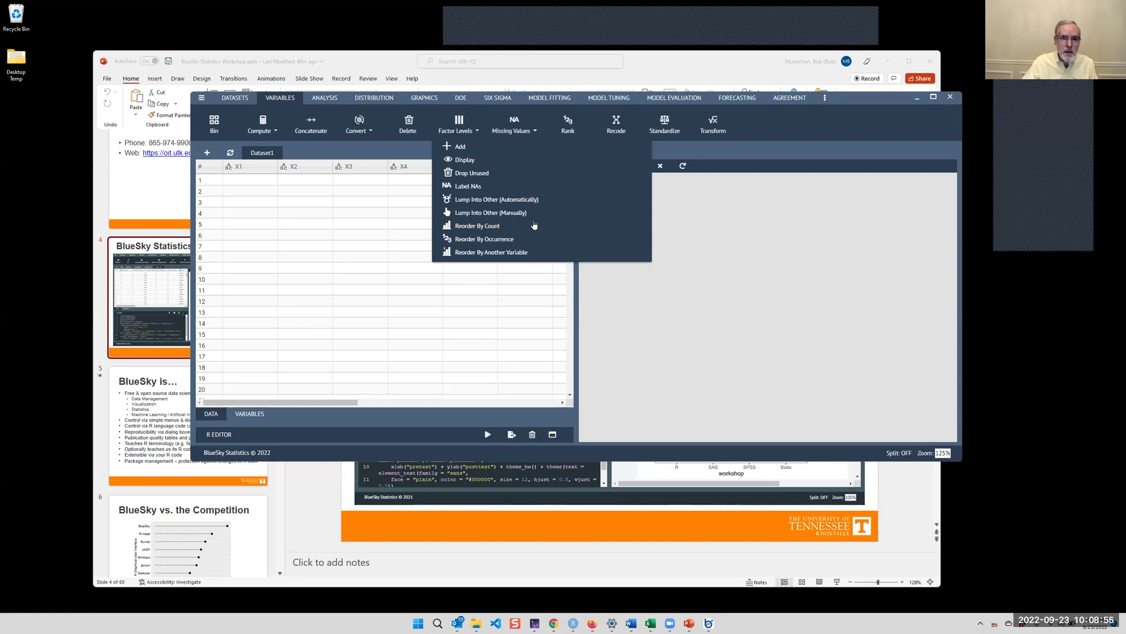
Review the analysis tools, including the ANOVA and t-test methods for means, and the regression types available for model fitting
click(324, 99)
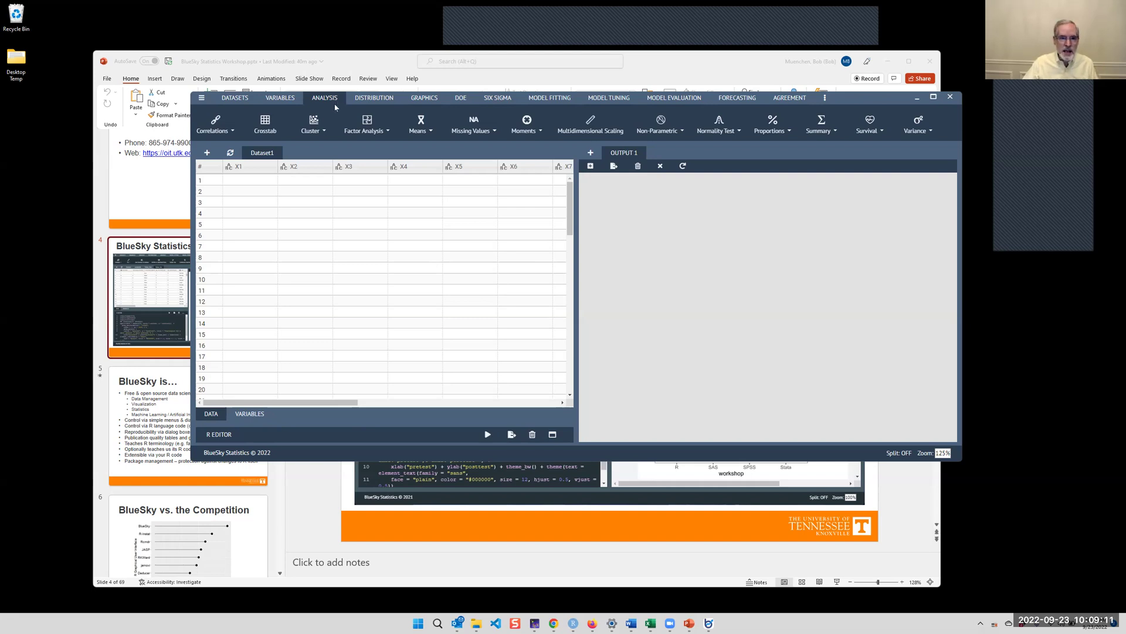
click(420, 133)
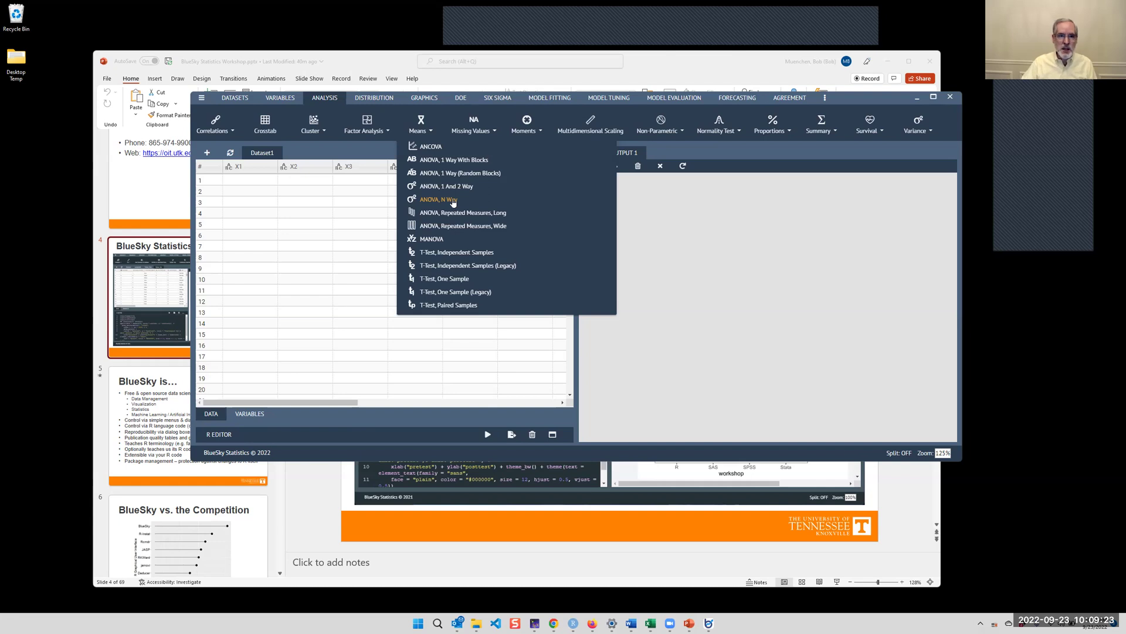
click(321, 100)
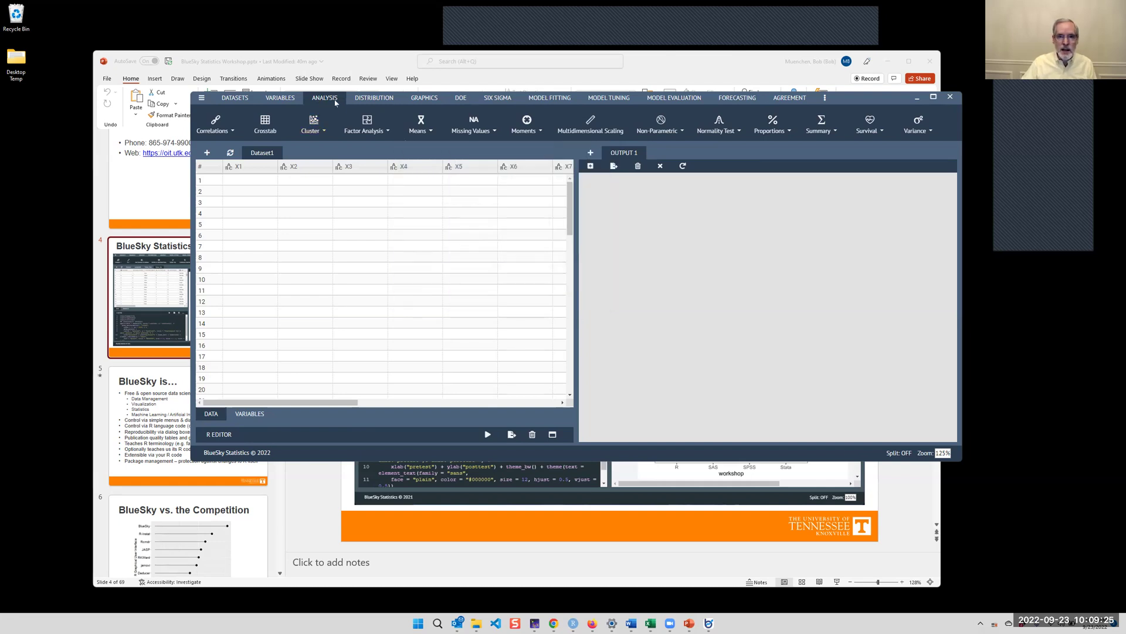
click(549, 98)
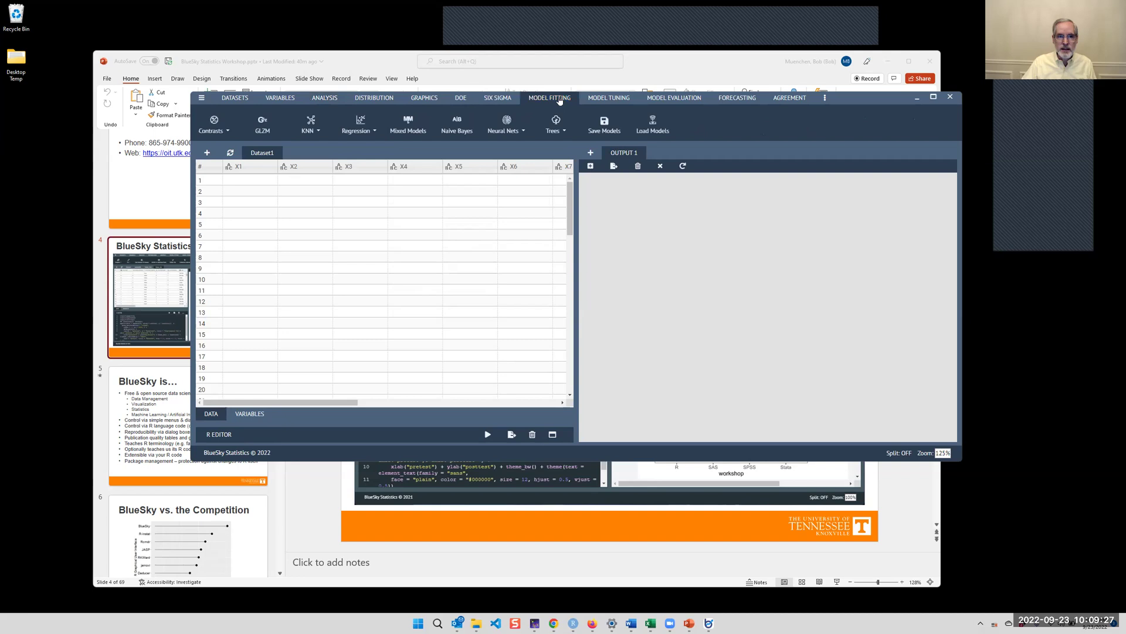
click(363, 131)
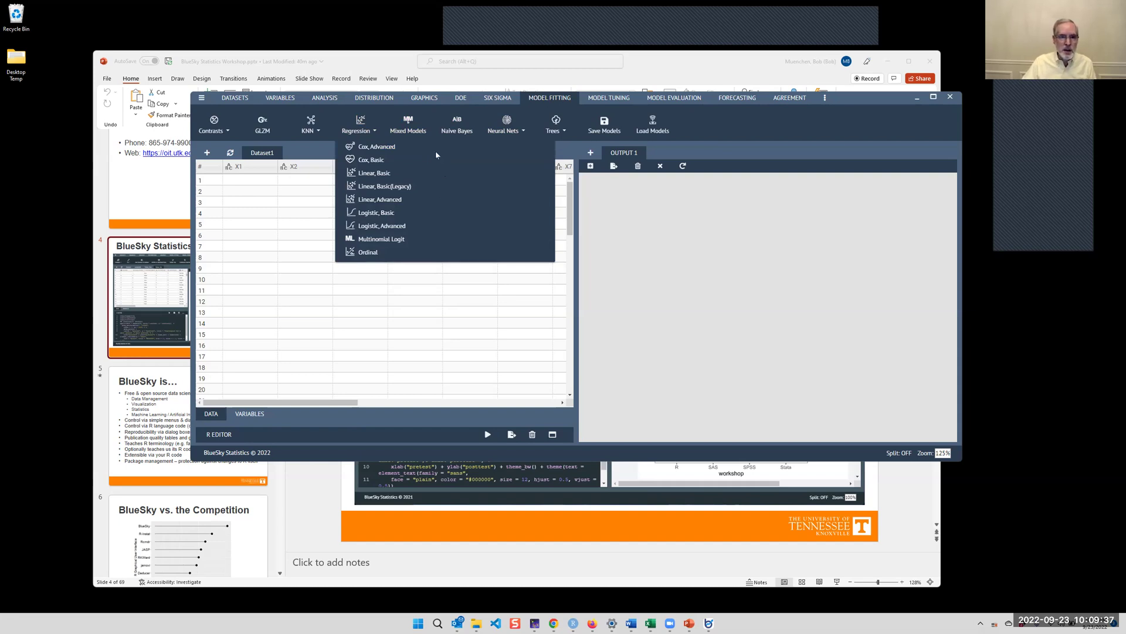
Review the distribution, graphics, design-of-experiments and Six Sigma tools, including the designs that can be created
click(370, 98)
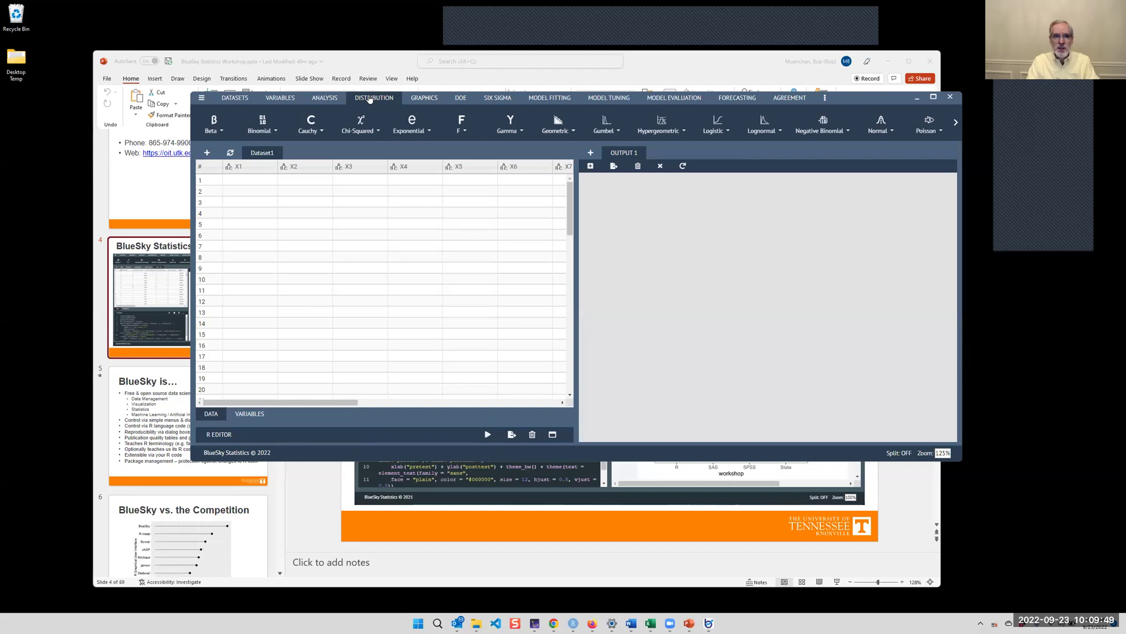
click(423, 98)
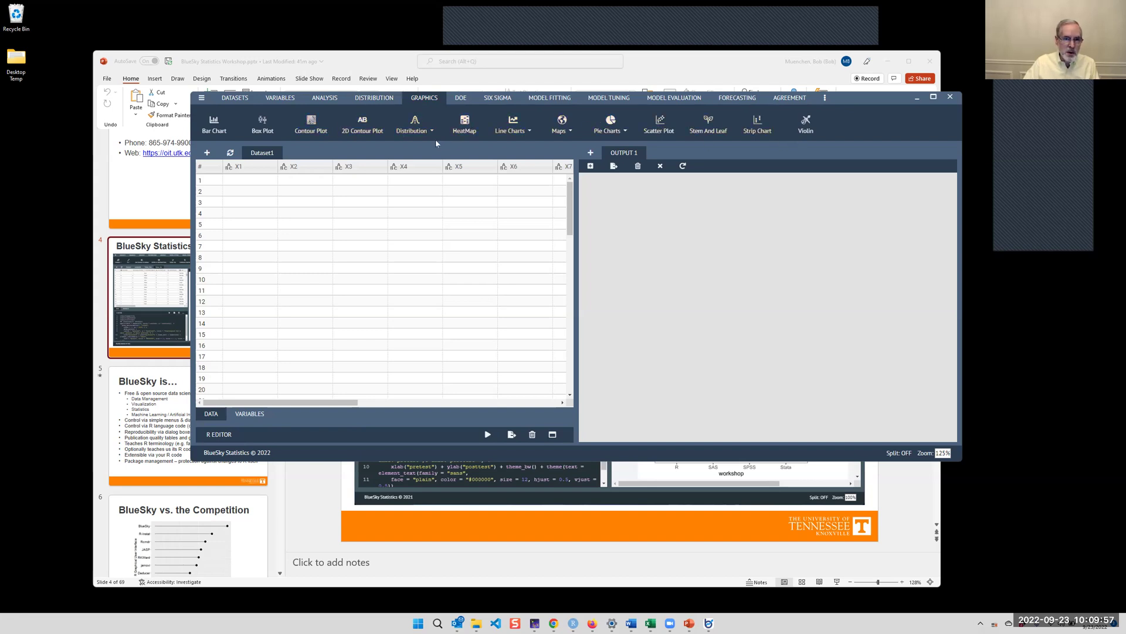
click(457, 100)
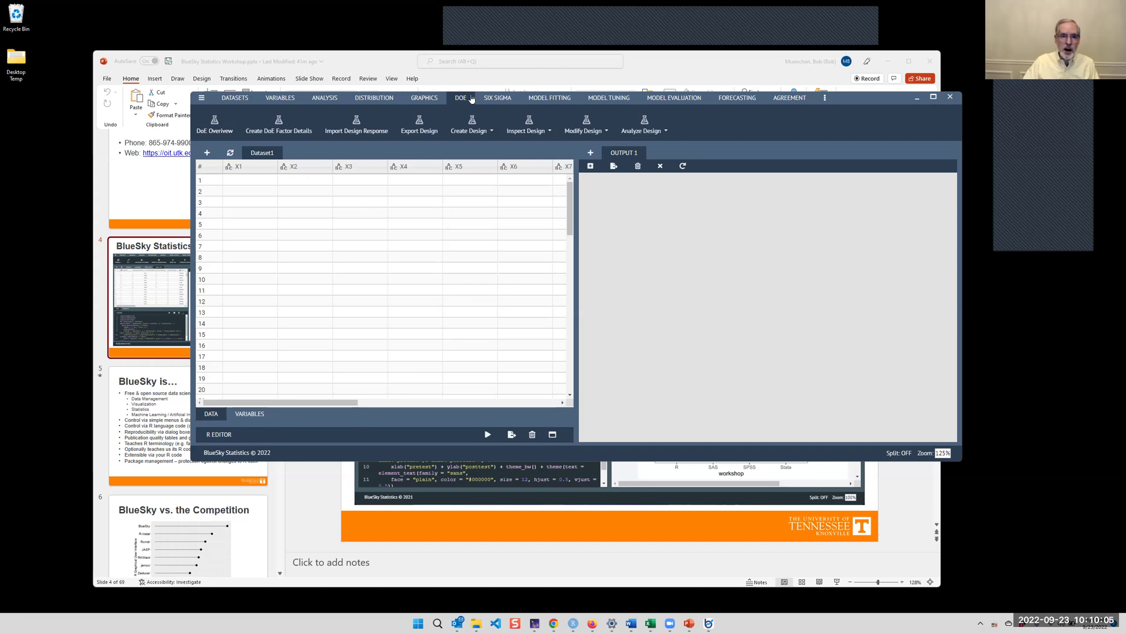
click(482, 131)
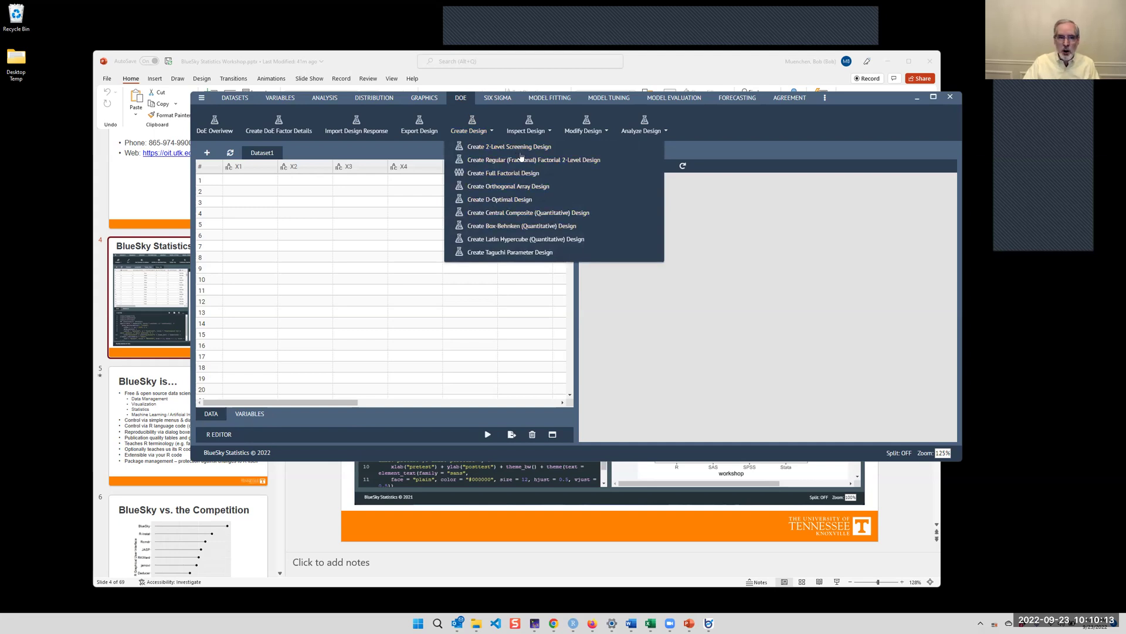
click(502, 101)
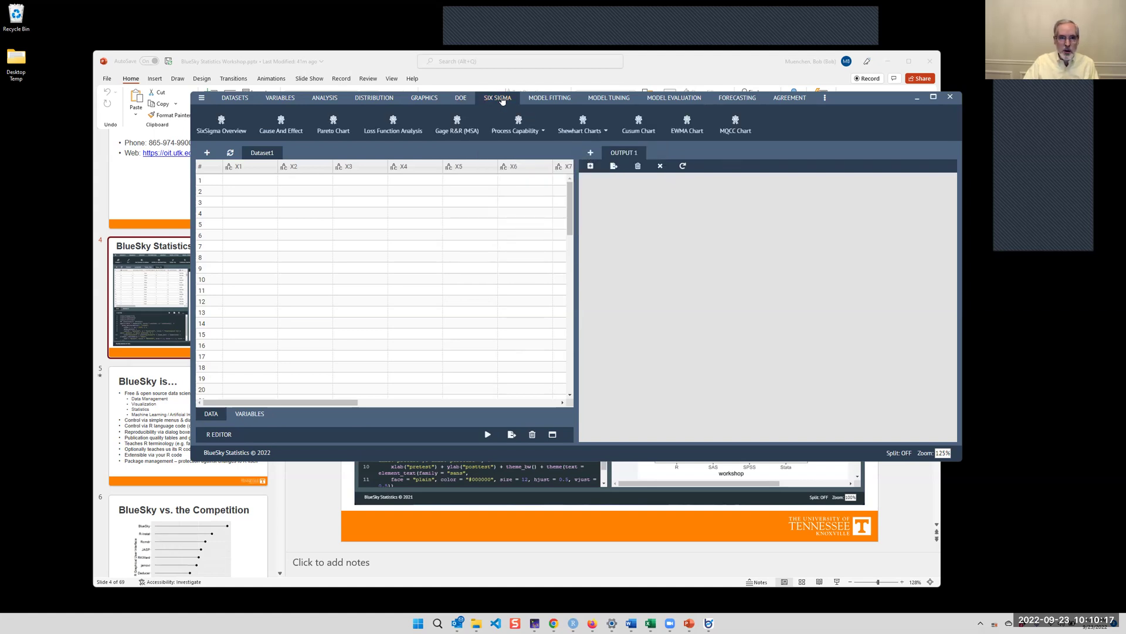
Compare the model fitting tools with the model tuning tools and review the basic and advanced regression variants
click(568, 100)
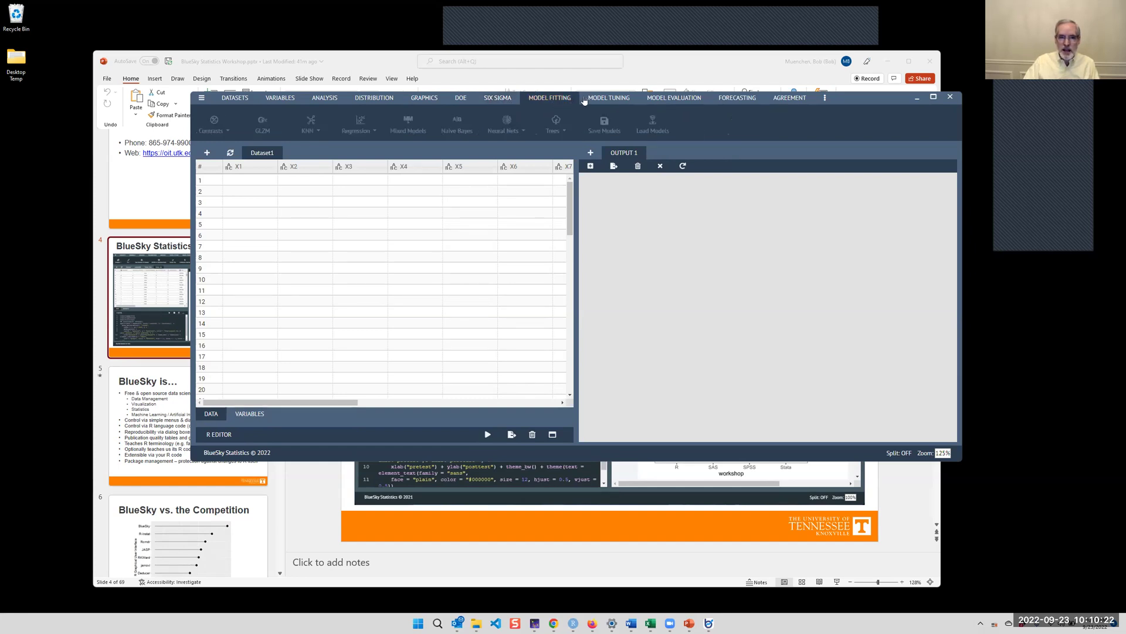
click(615, 101)
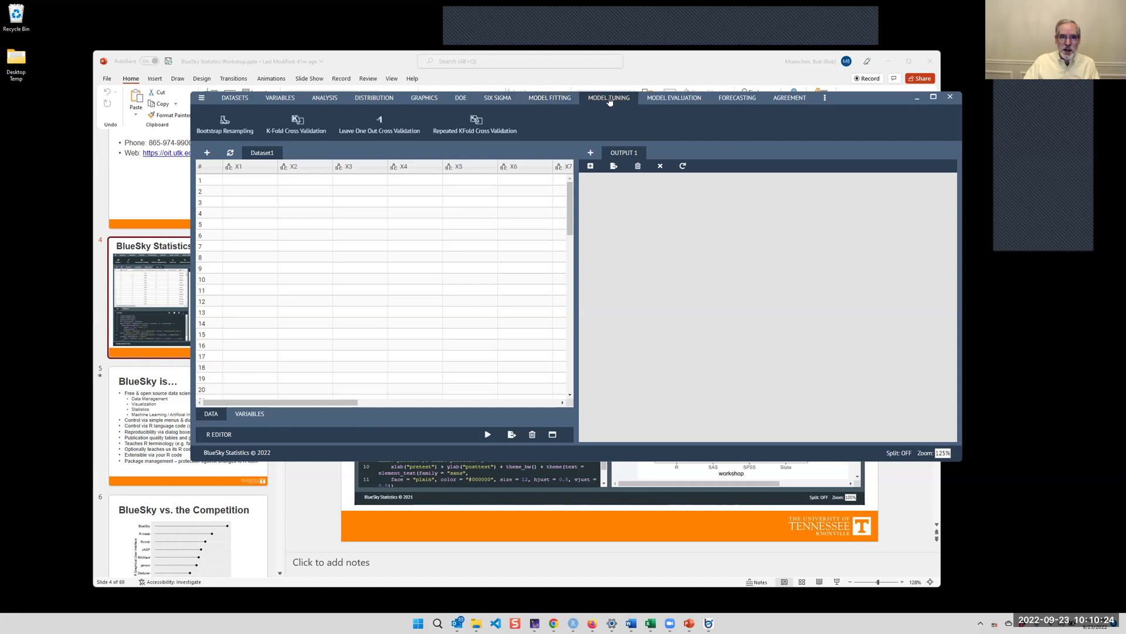
click(554, 101)
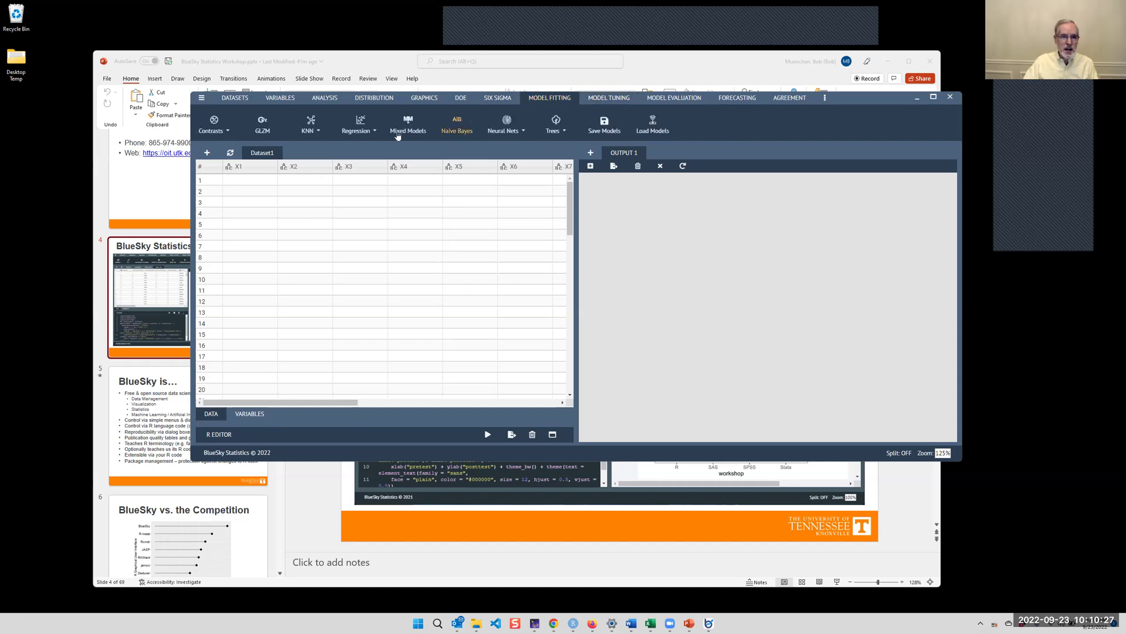
click(370, 133)
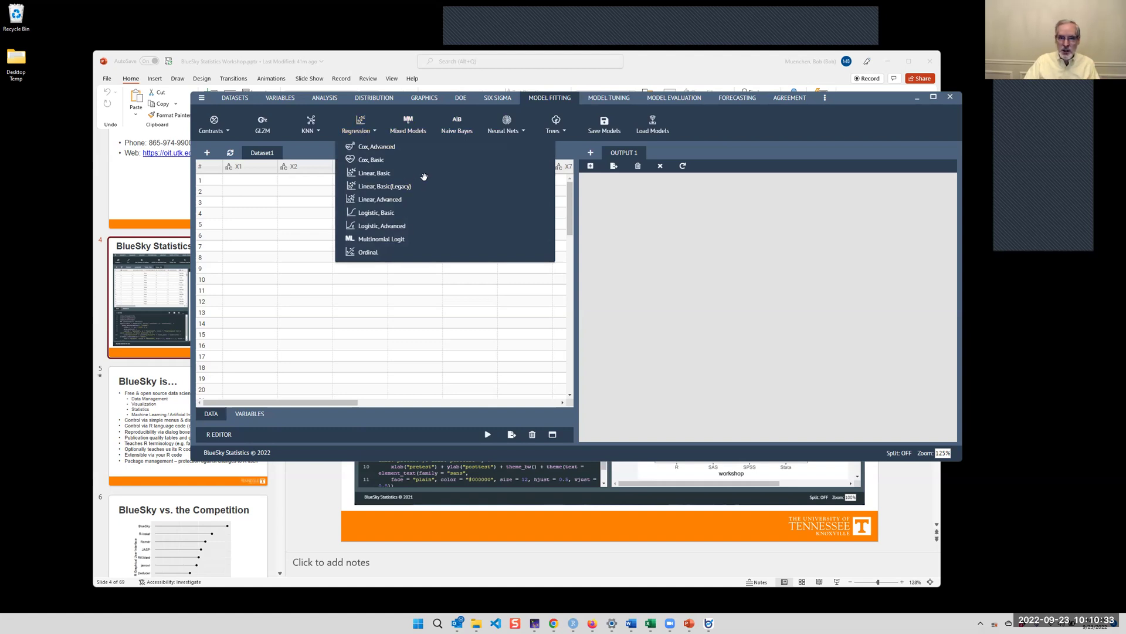
Try to start K-Fold Cross Validation from the model tuning tools on the empty Dataset1
click(606, 100)
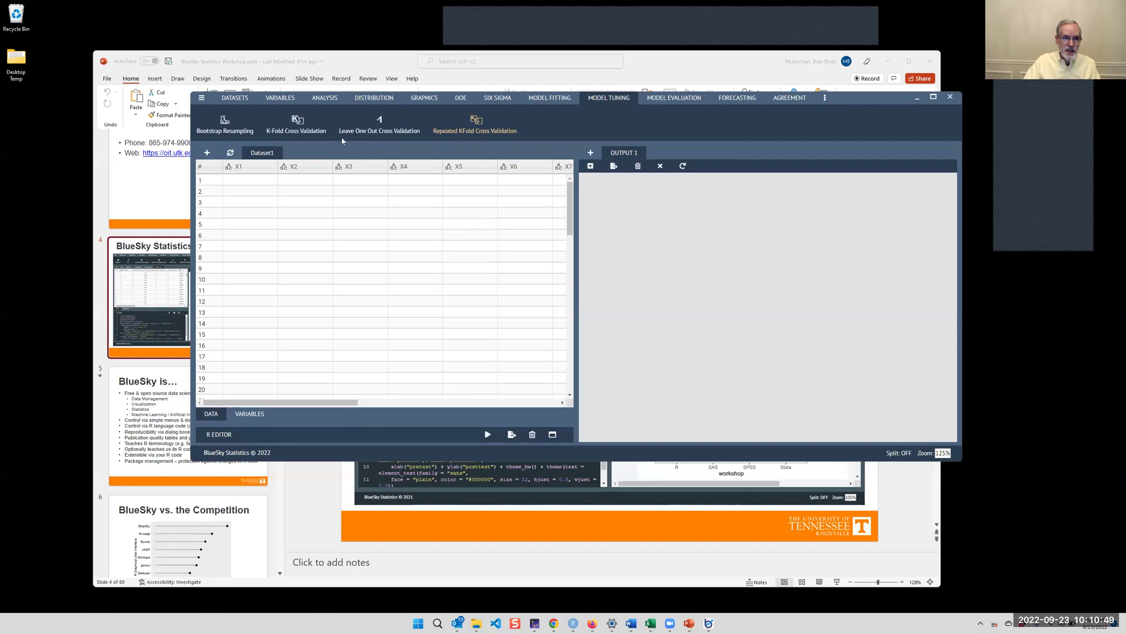
click(309, 135)
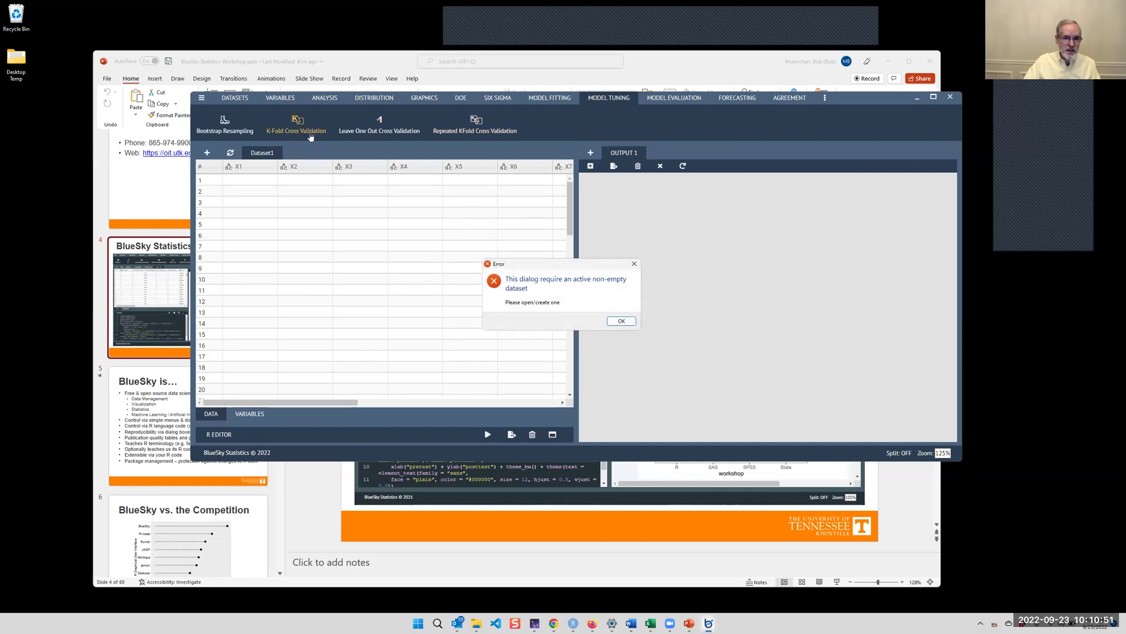
click(622, 322)
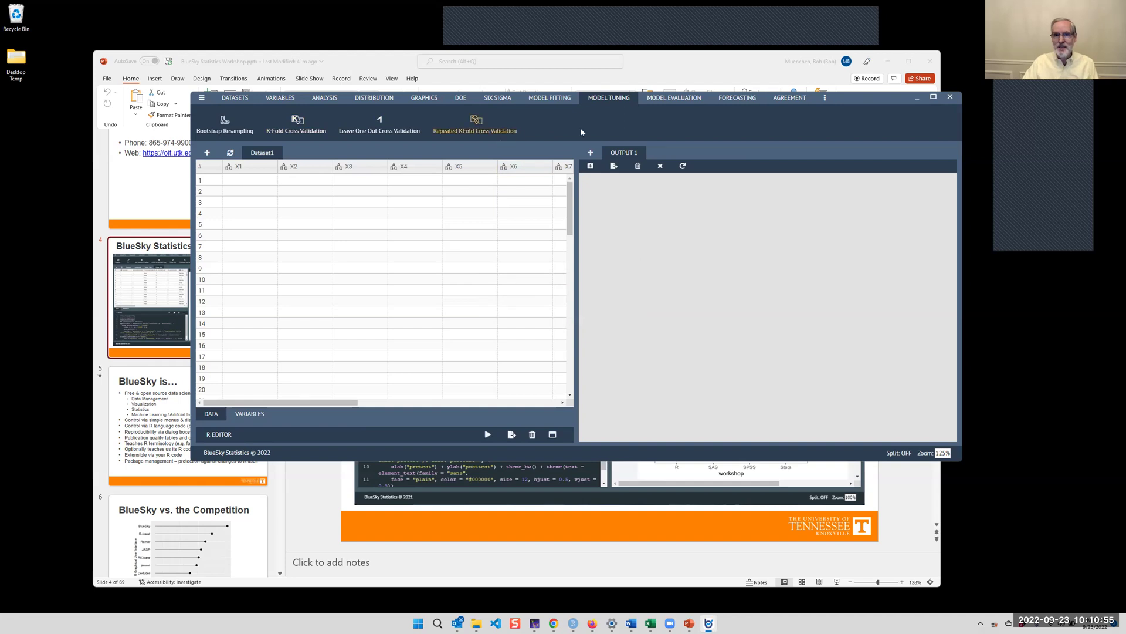
Review the model evaluation tools, including the model summary options and the fit measures such as AIC and BIC
click(550, 99)
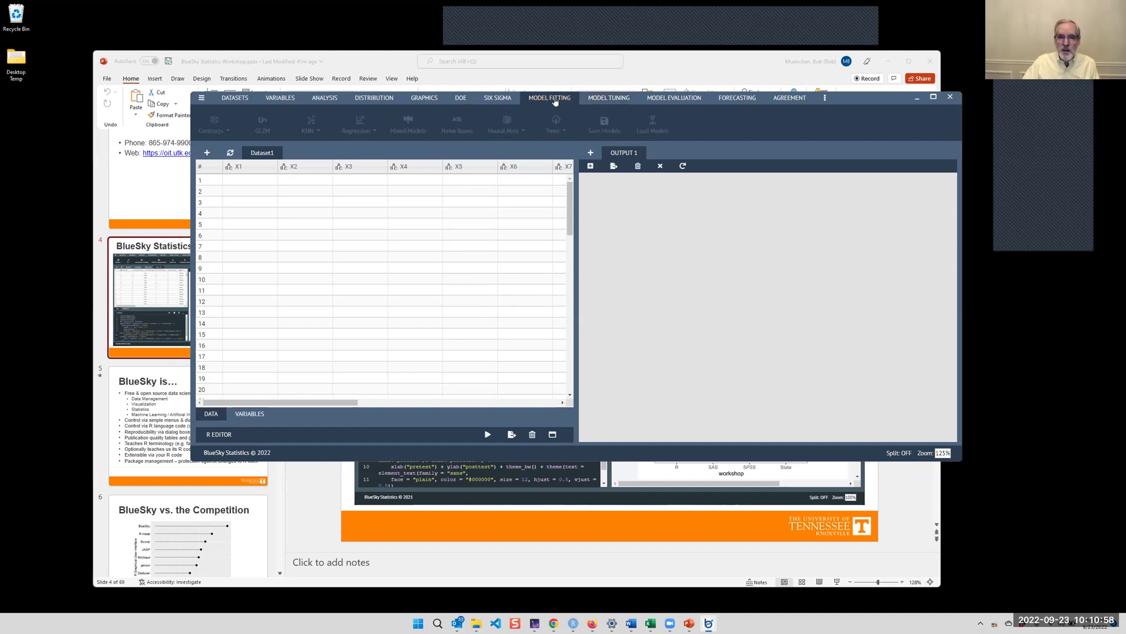
click(595, 100)
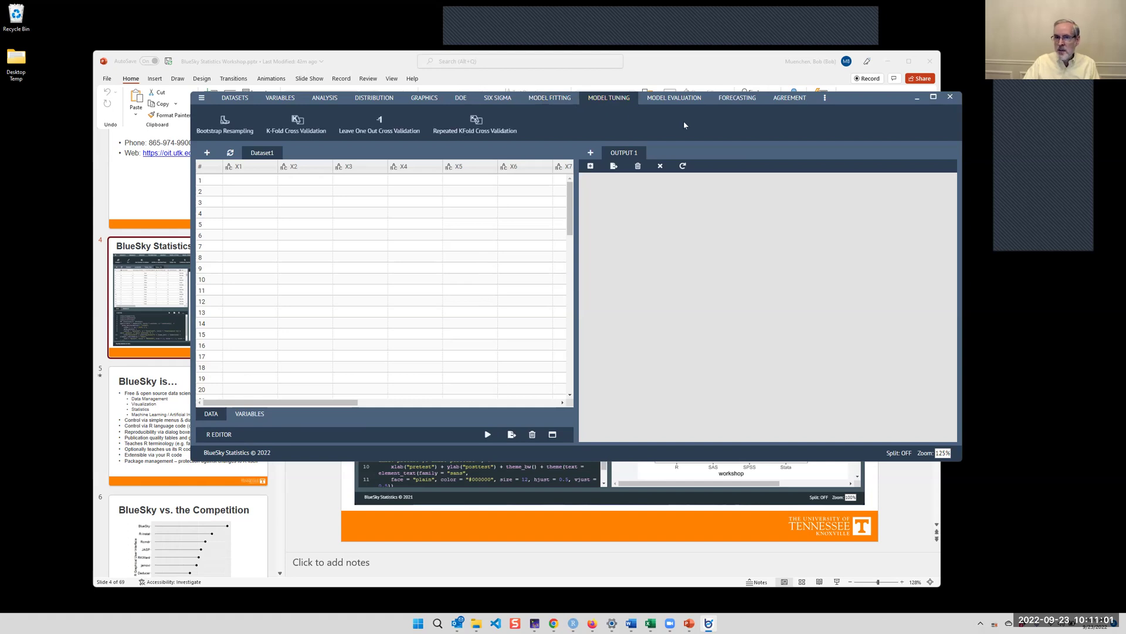
click(680, 101)
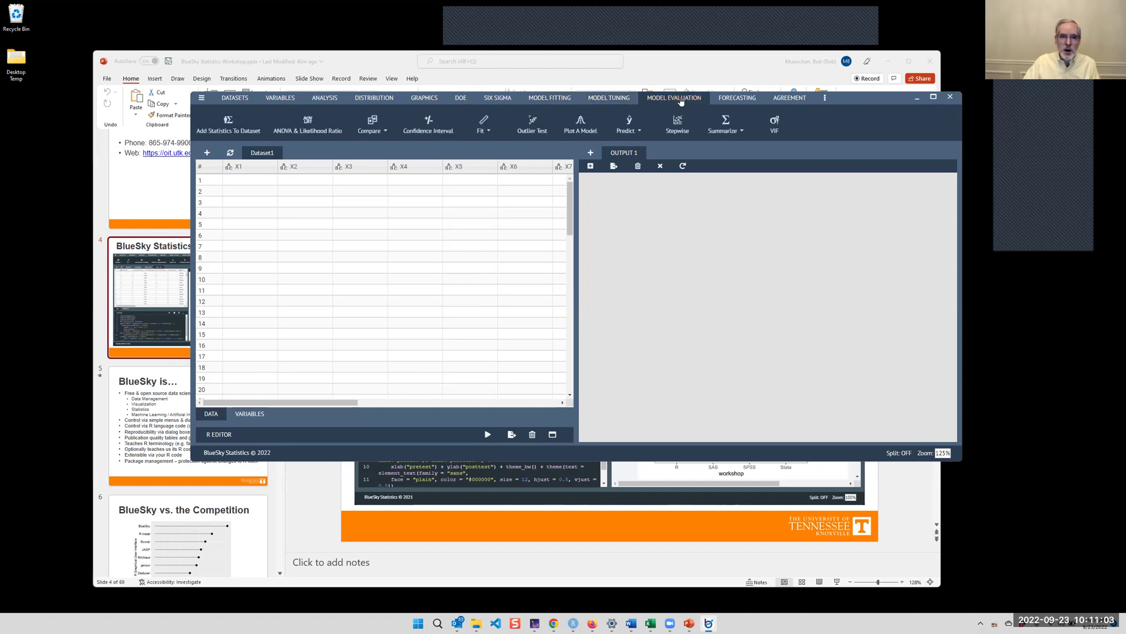
click(725, 125)
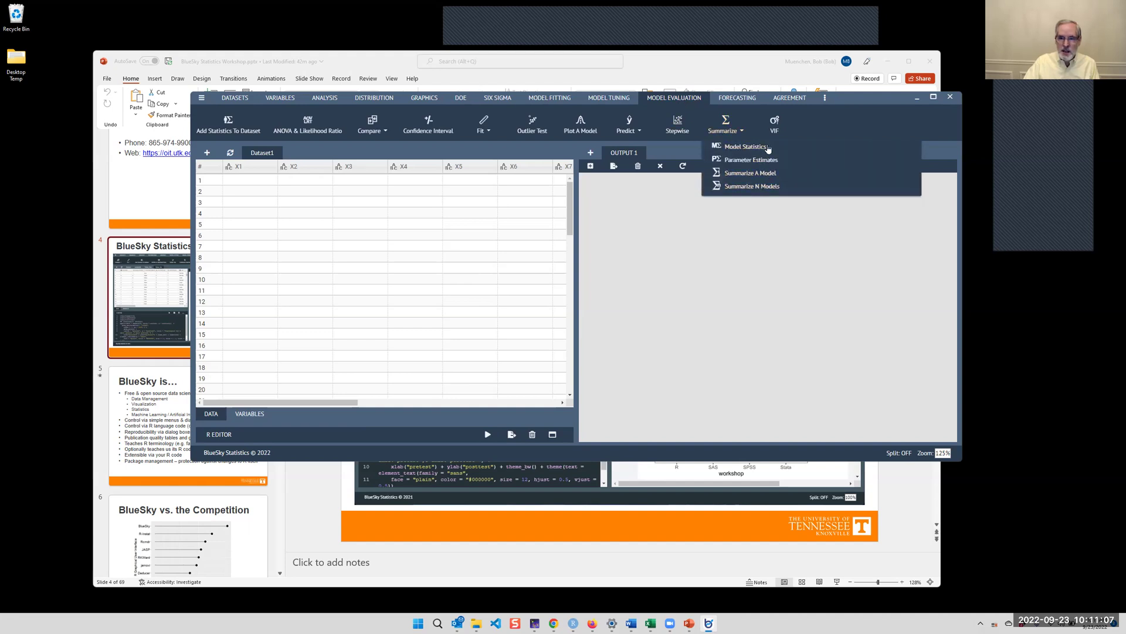
click(490, 127)
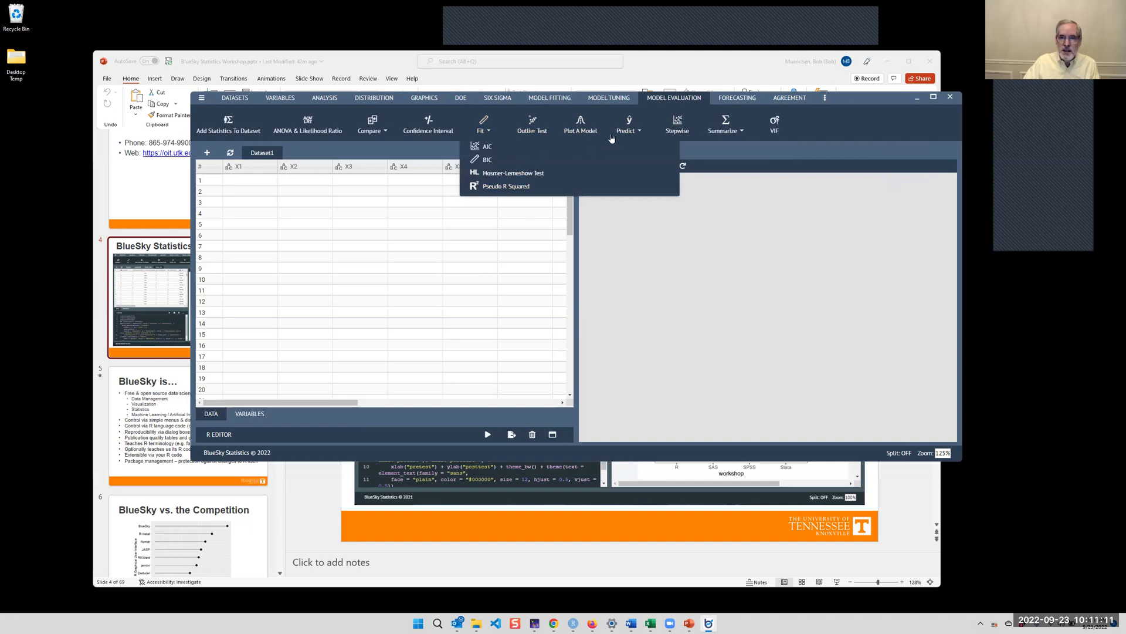
click(669, 100)
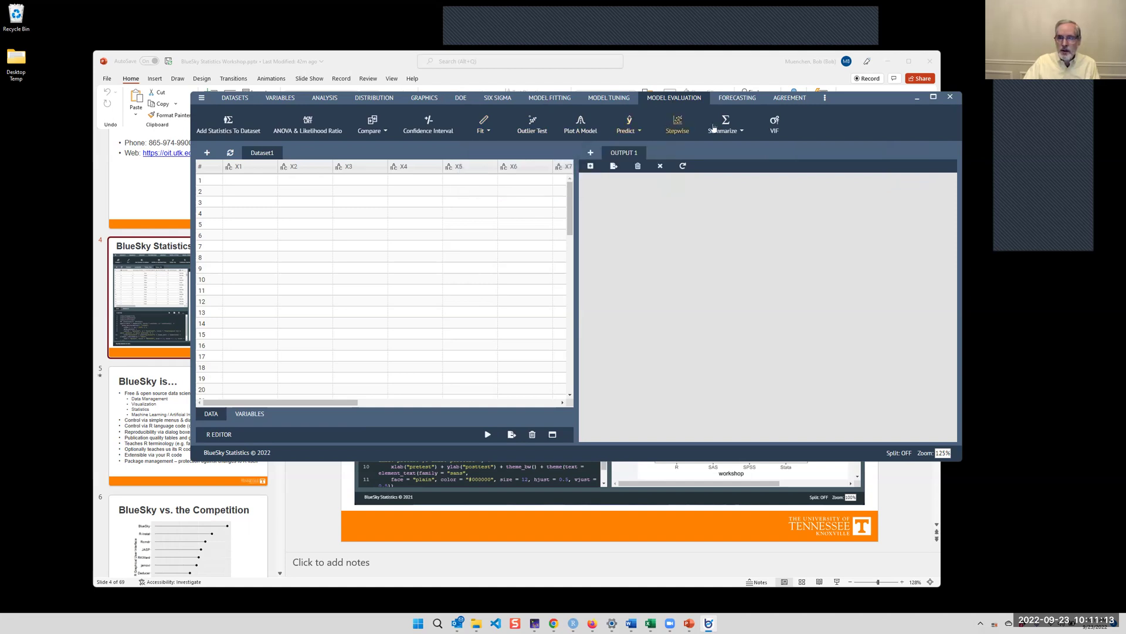
Review the forecasting tools and the agreement tools, including the scale reliability and rater agreement methods
click(738, 103)
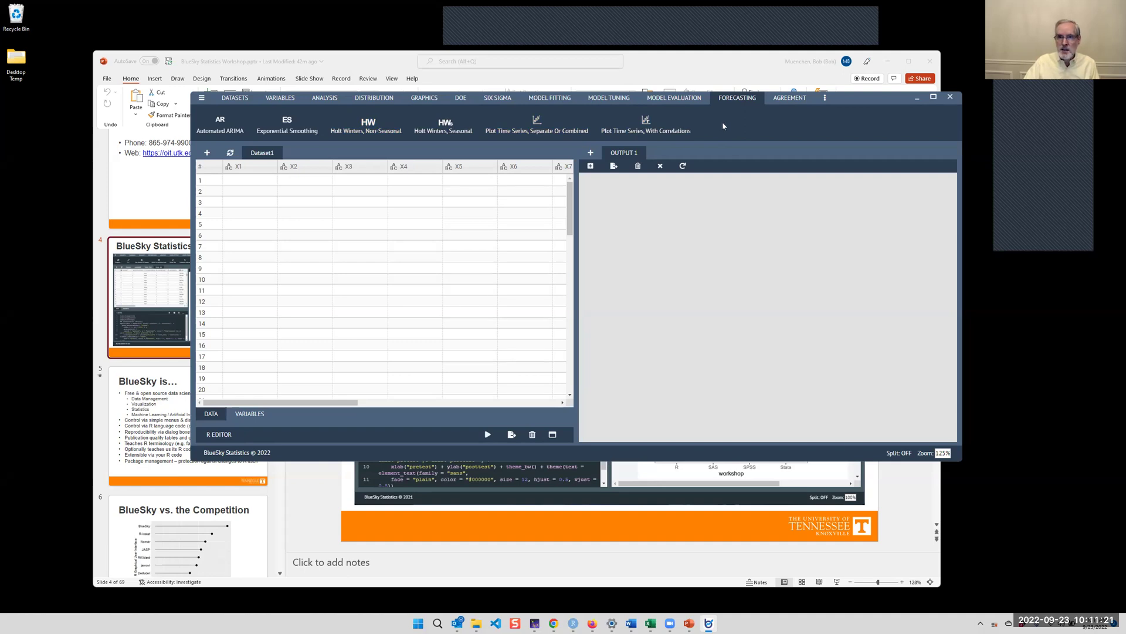
click(780, 99)
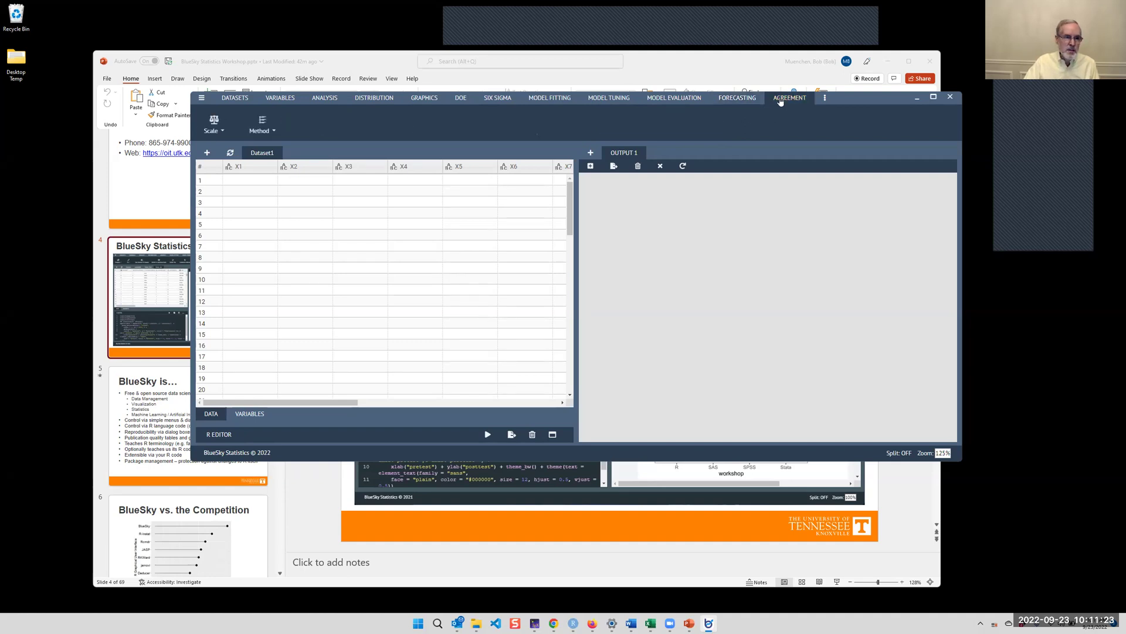
click(212, 134)
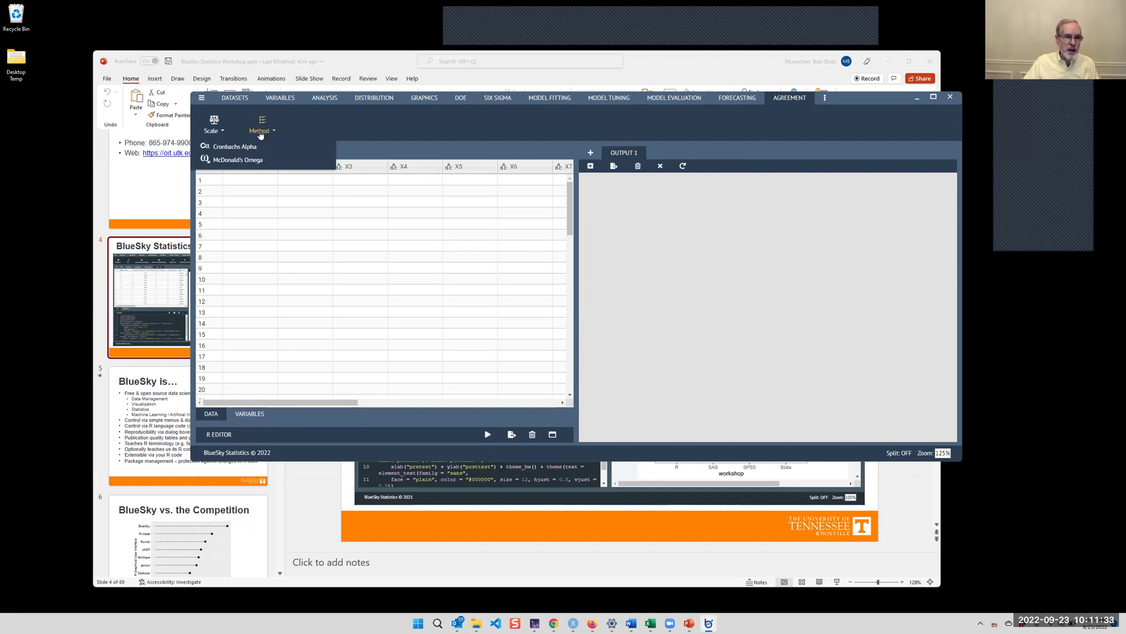
click(262, 133)
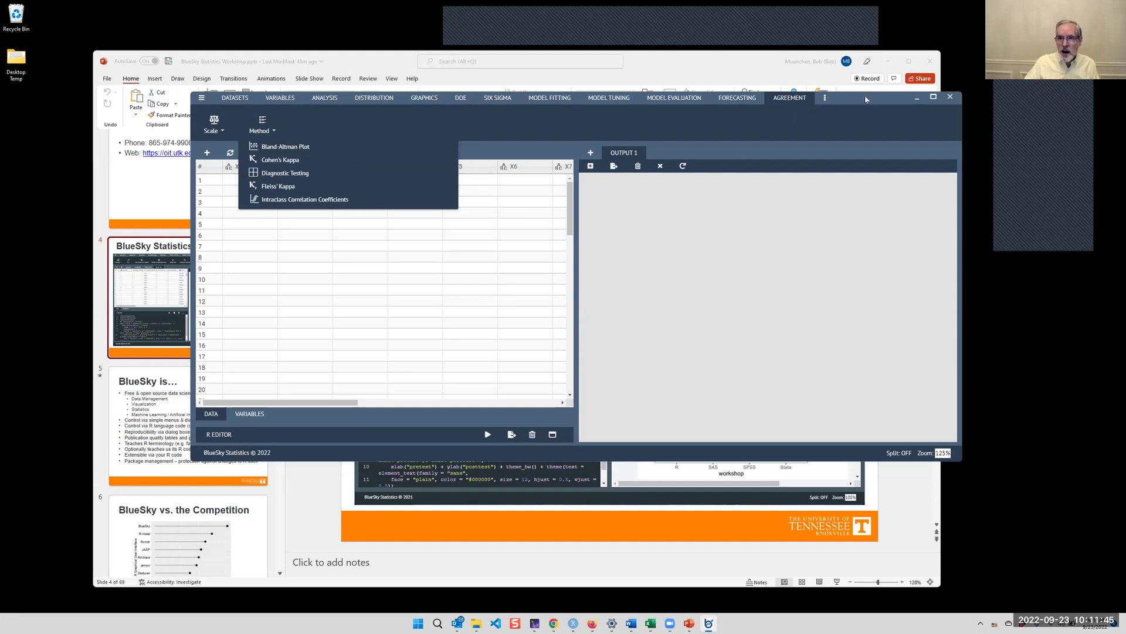
Review the application settings categories and the plot theme options such as label font and image size
click(825, 100)
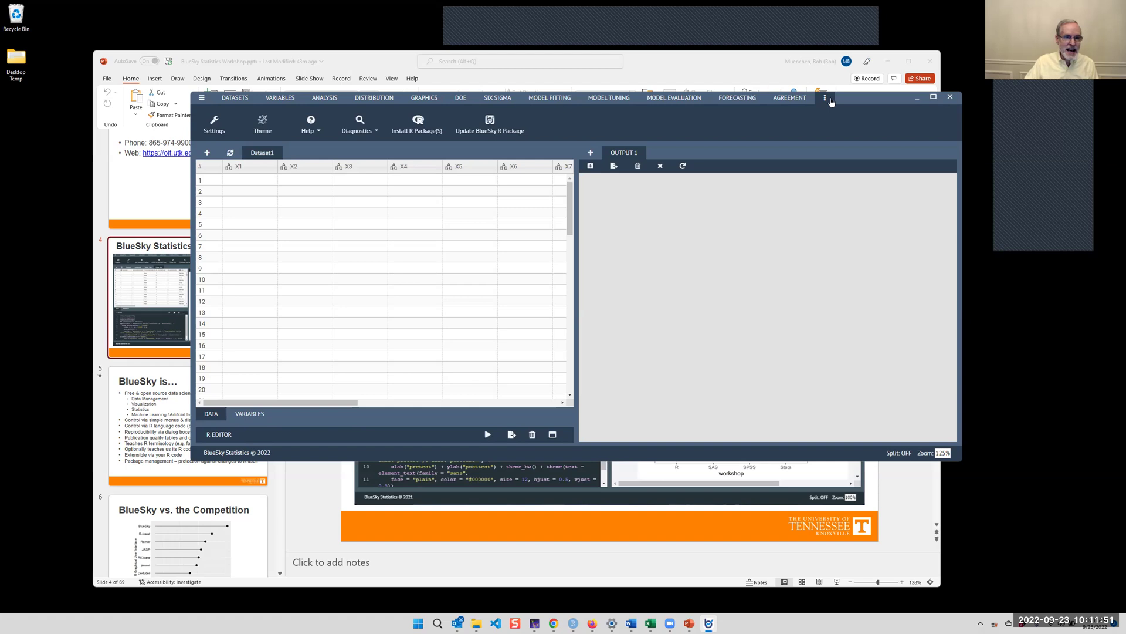
click(213, 126)
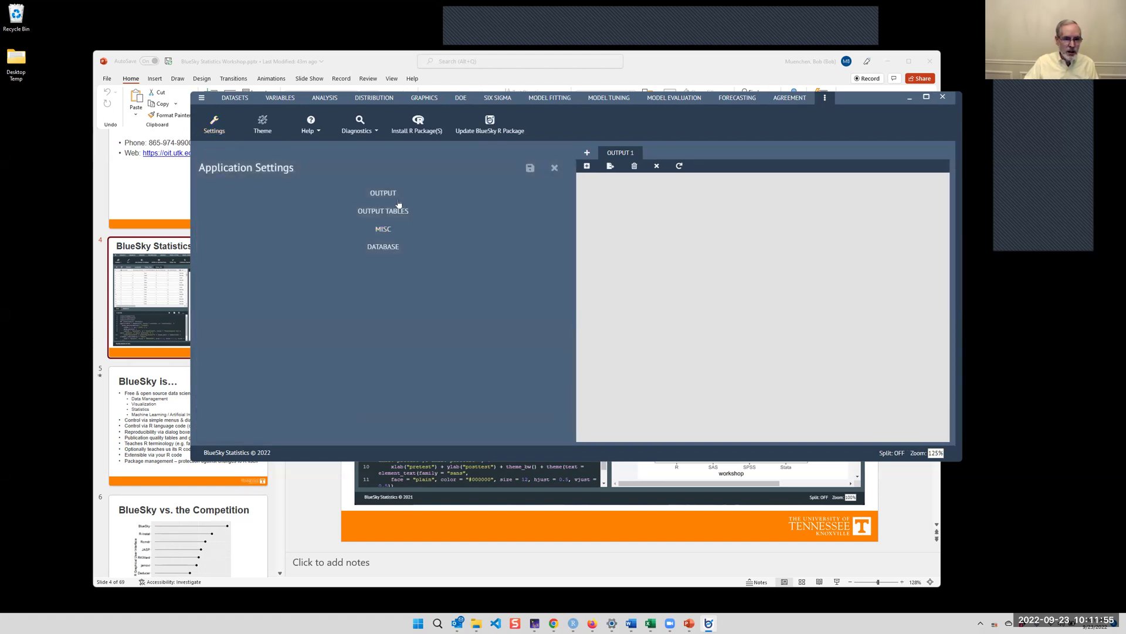
click(262, 125)
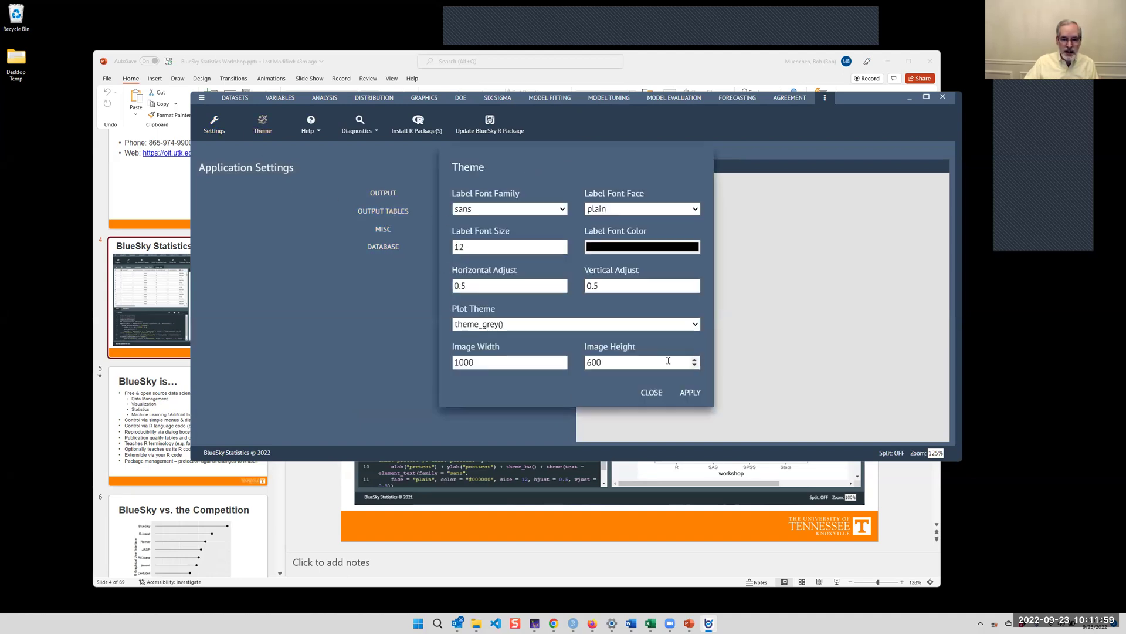
click(652, 392)
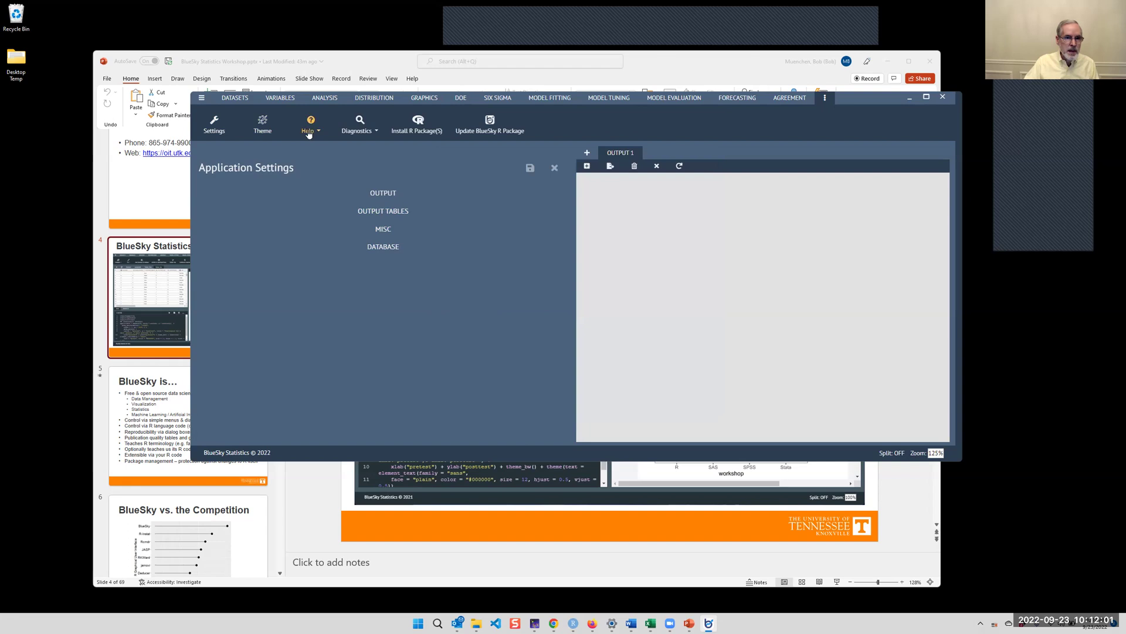
Review the help and diagnostics options and the forms for installing R packages and updating the BlueSky R package
click(309, 133)
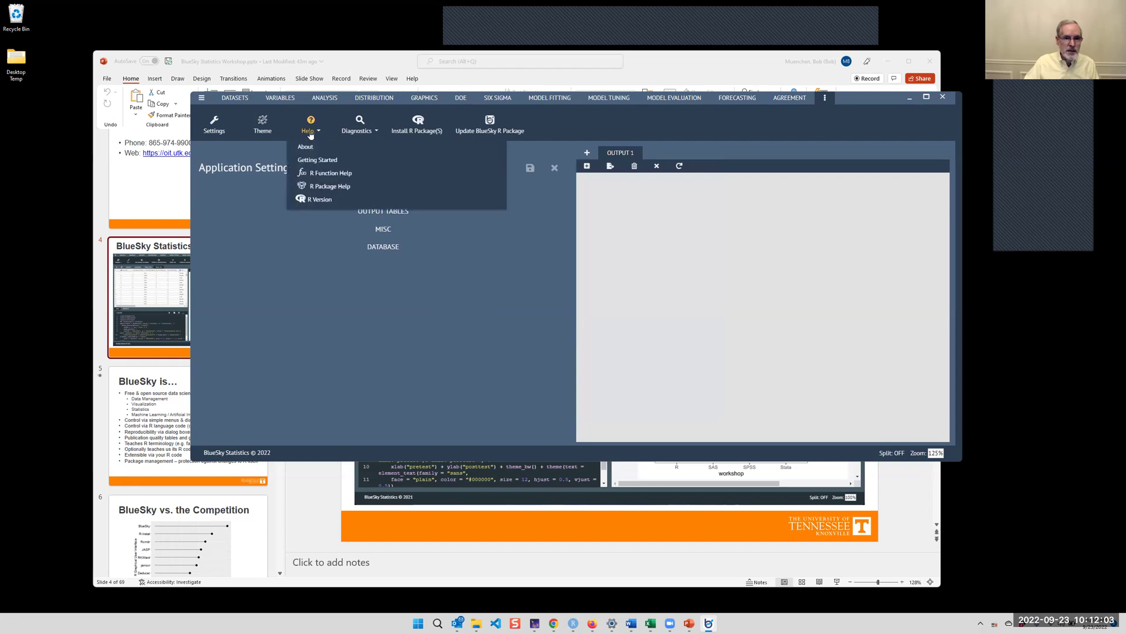
click(311, 134)
click(359, 134)
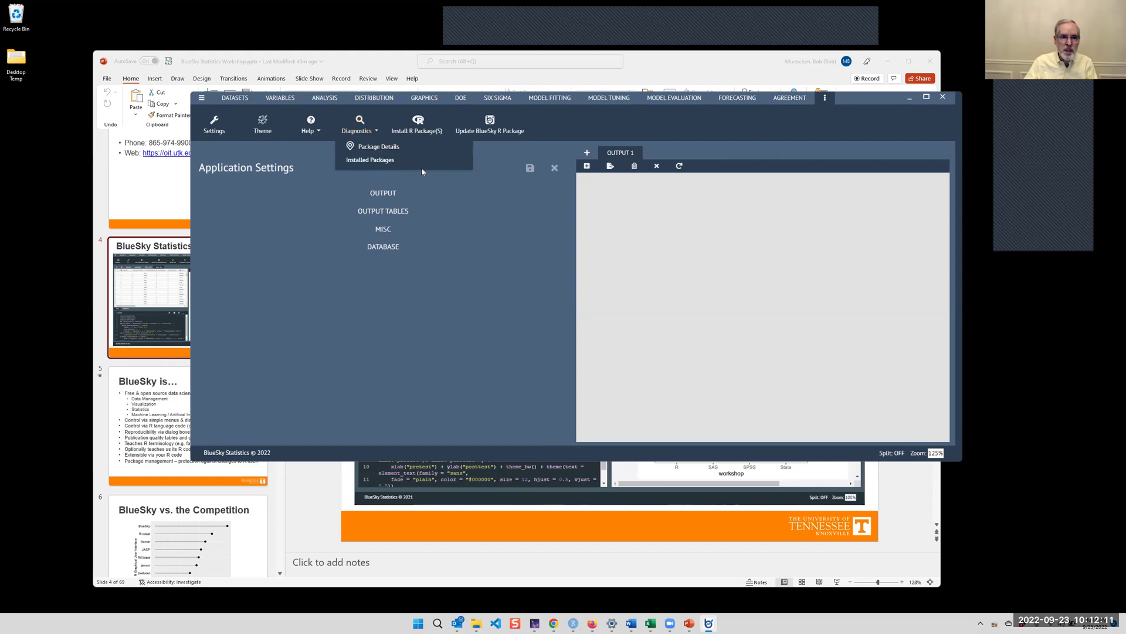
click(425, 135)
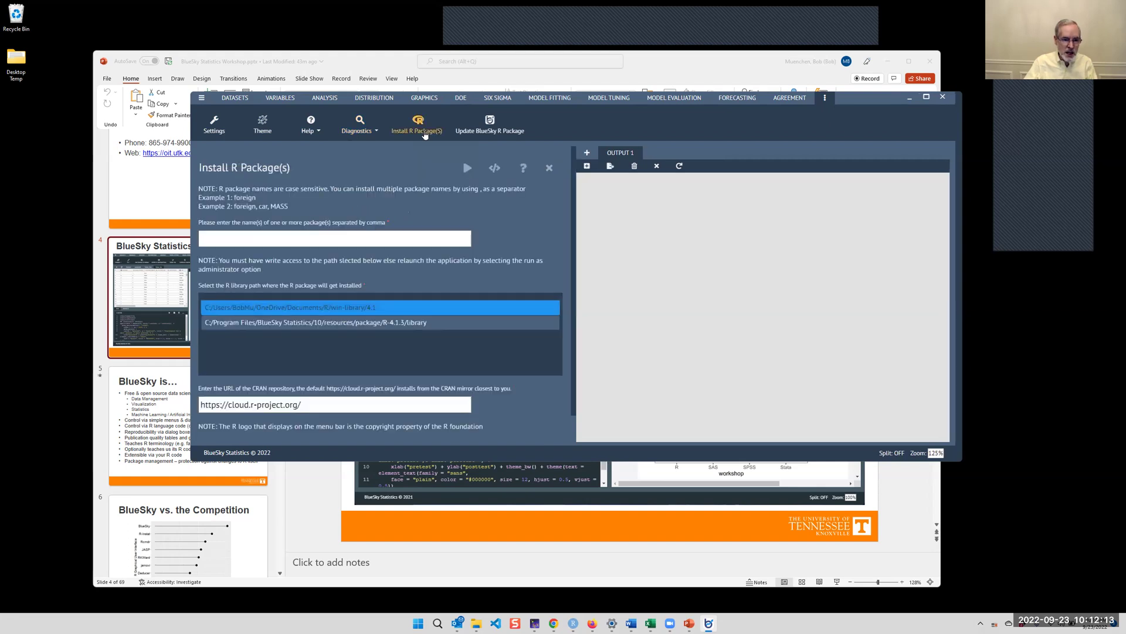
click(488, 135)
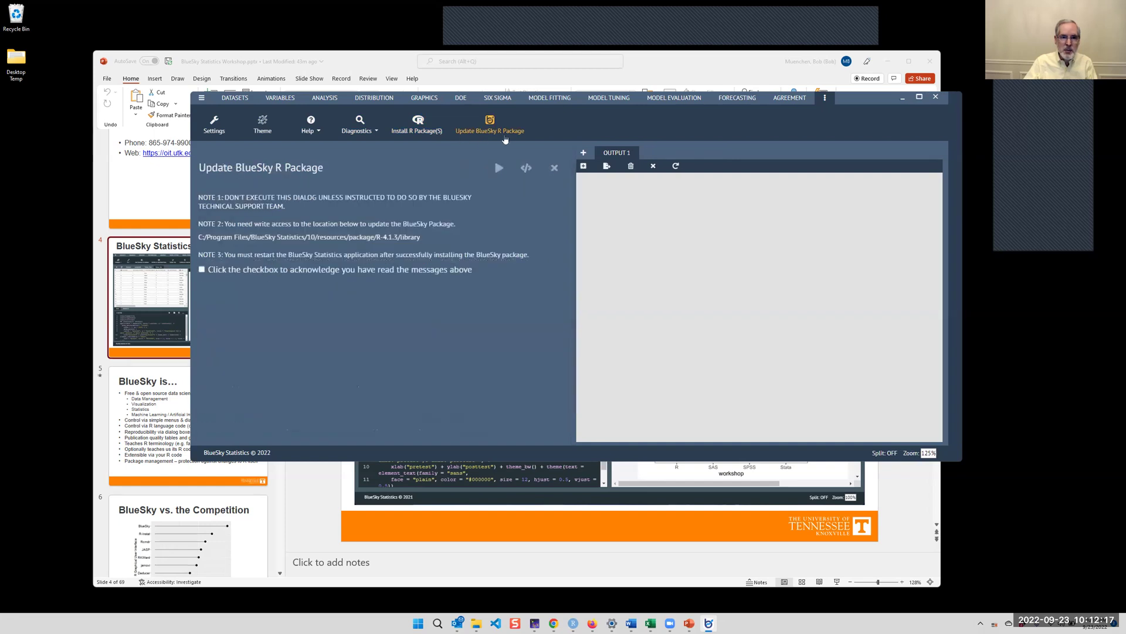
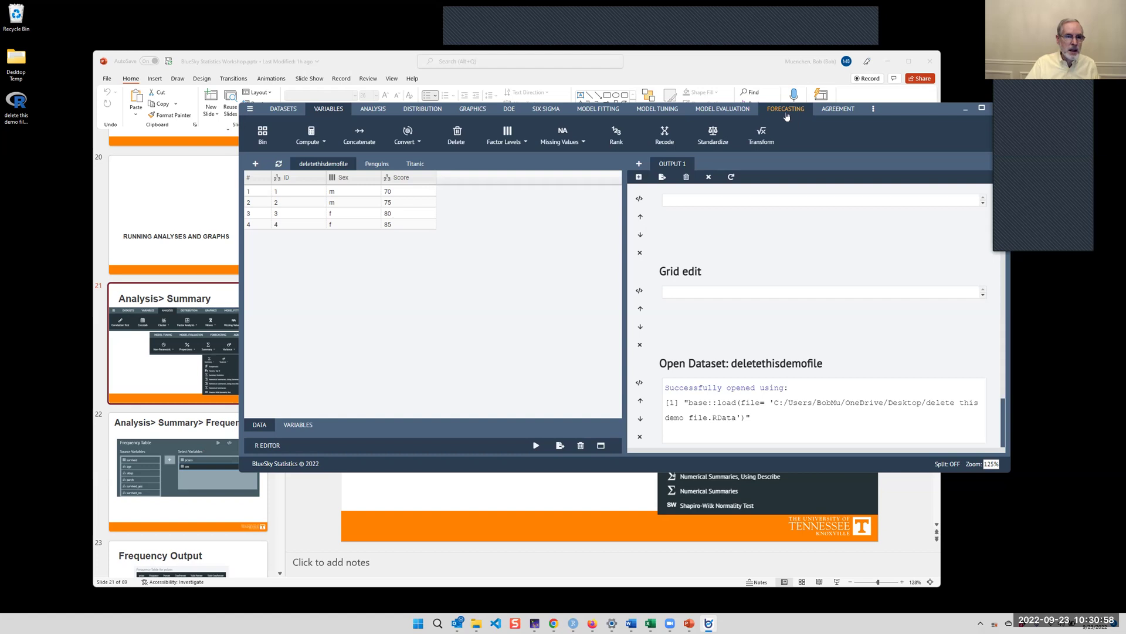
click(374, 111)
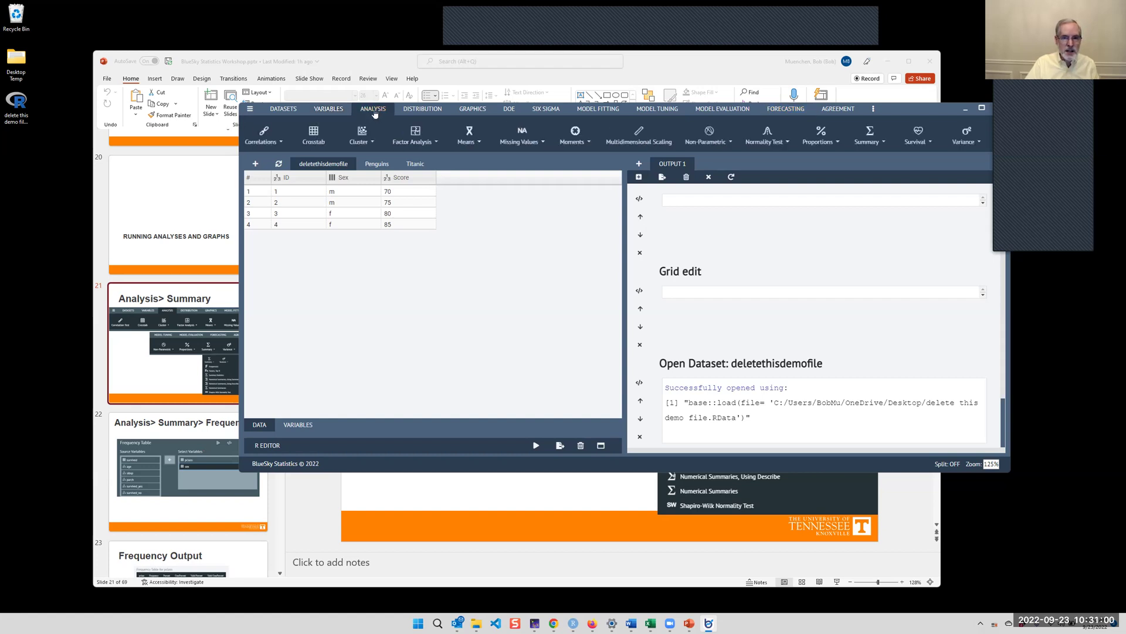
click(873, 144)
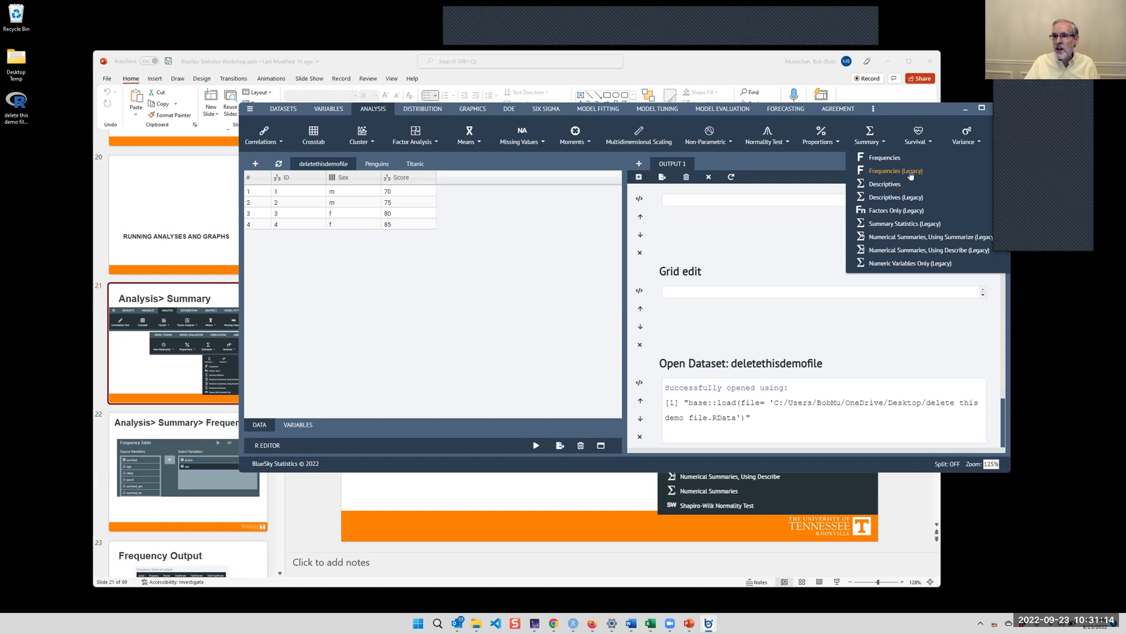
click(884, 158)
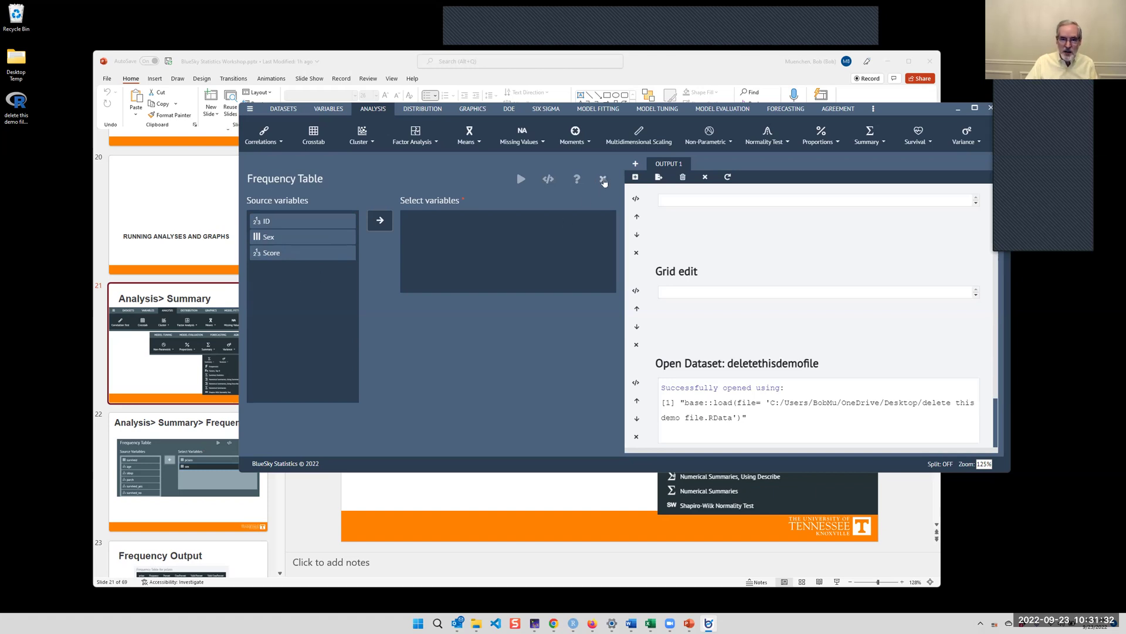
click(602, 179)
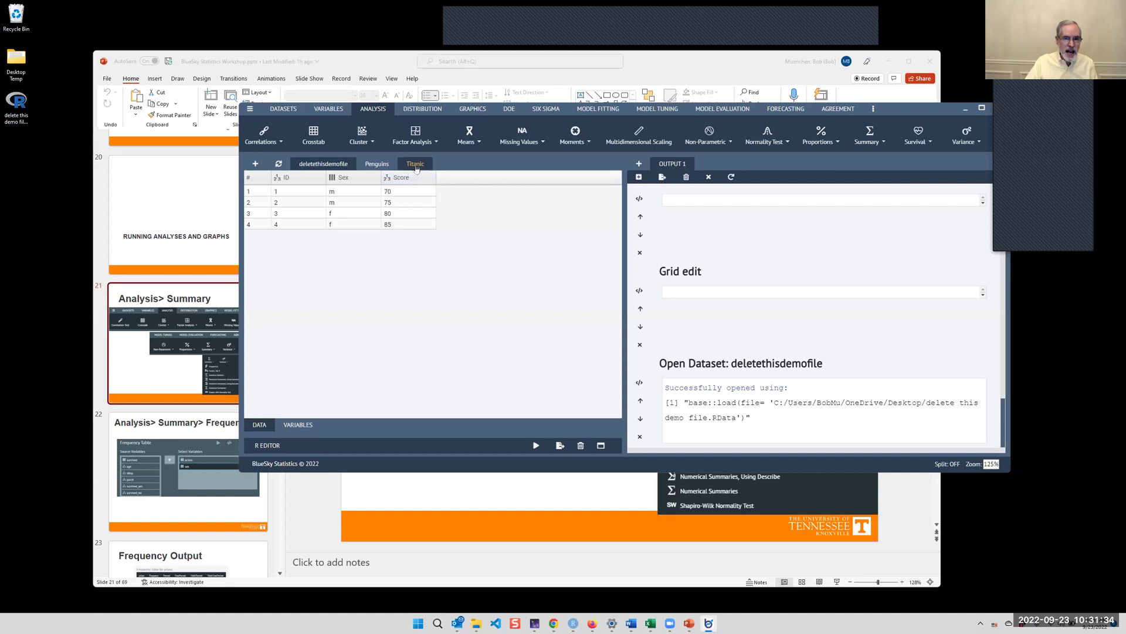
Switch to the Titanic dataset and start a Frequencies summary analysis on it
click(415, 165)
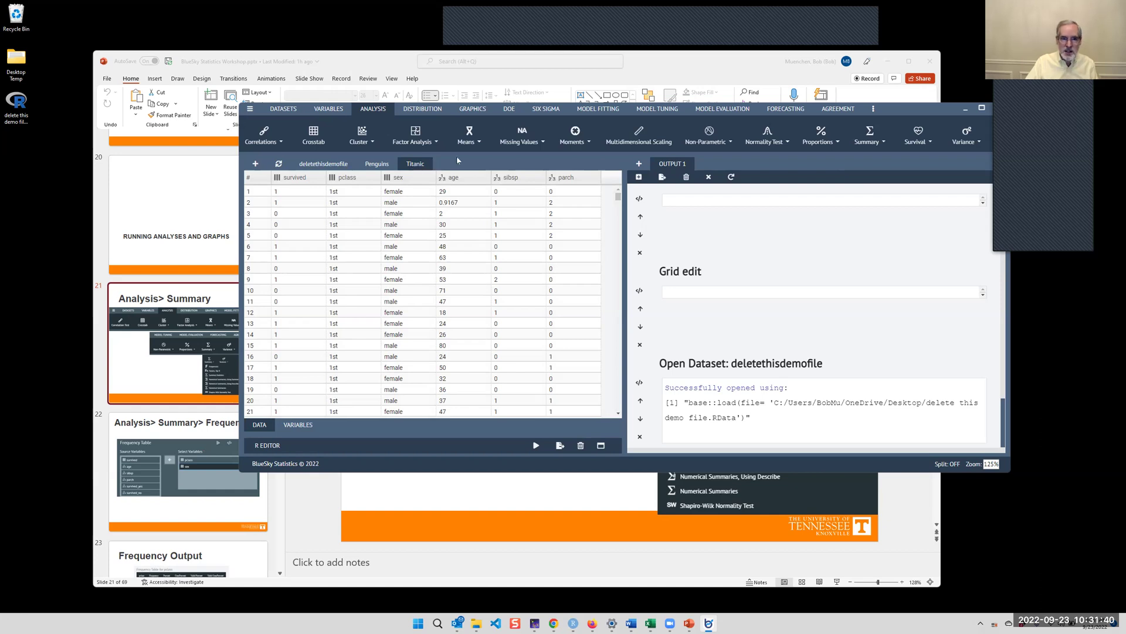
click(868, 136)
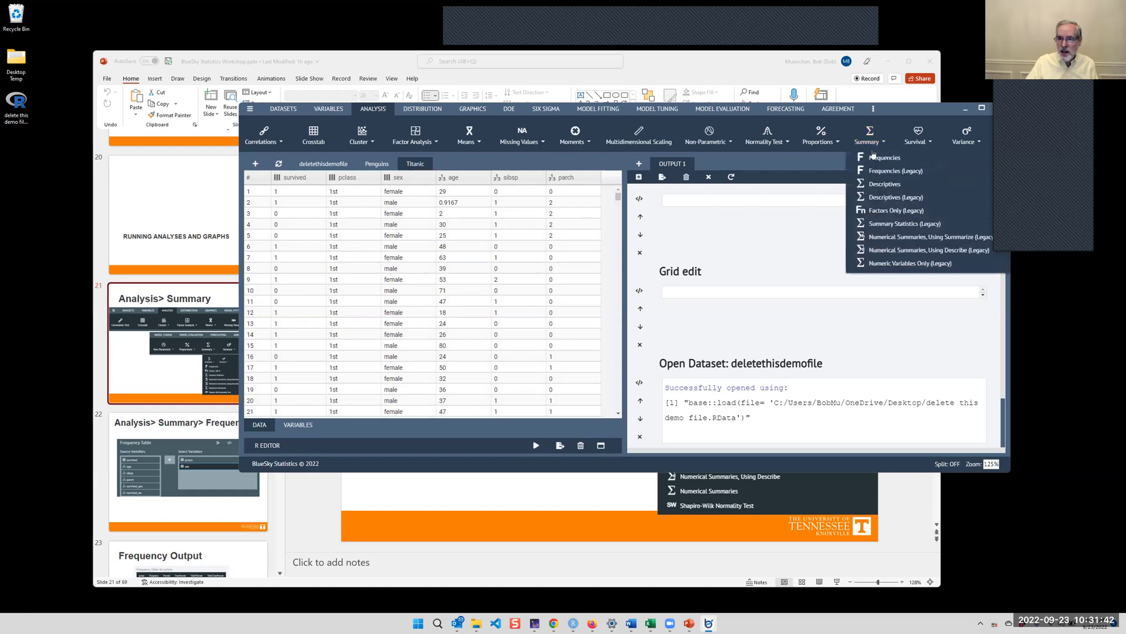
click(874, 159)
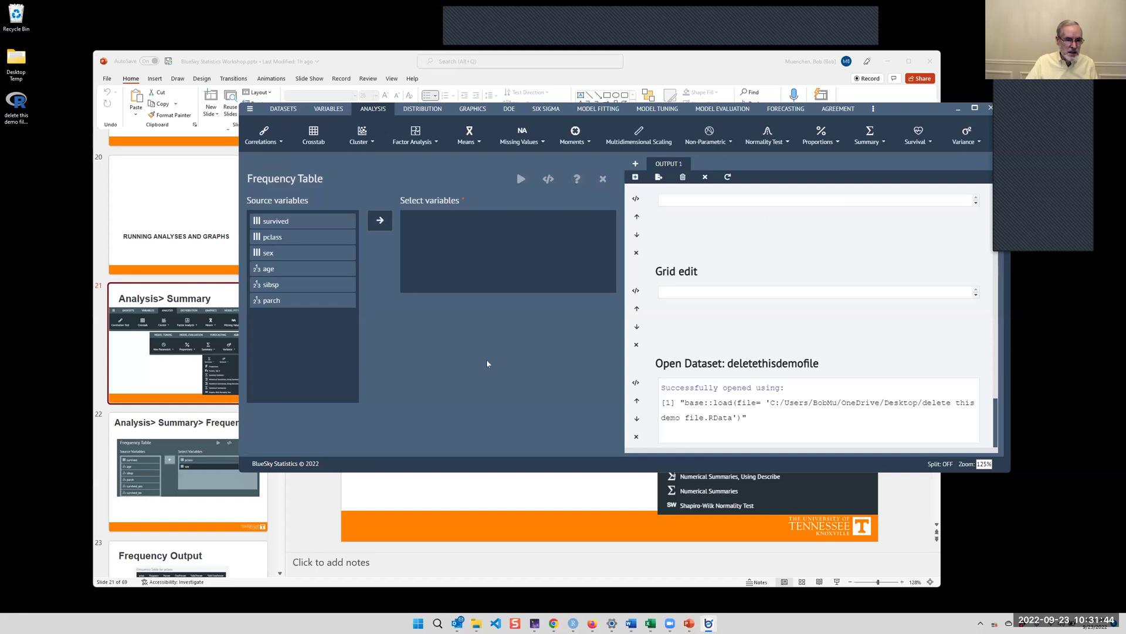
Add survived and pclass one at a time to the selected variables of the frequency table
click(281, 221)
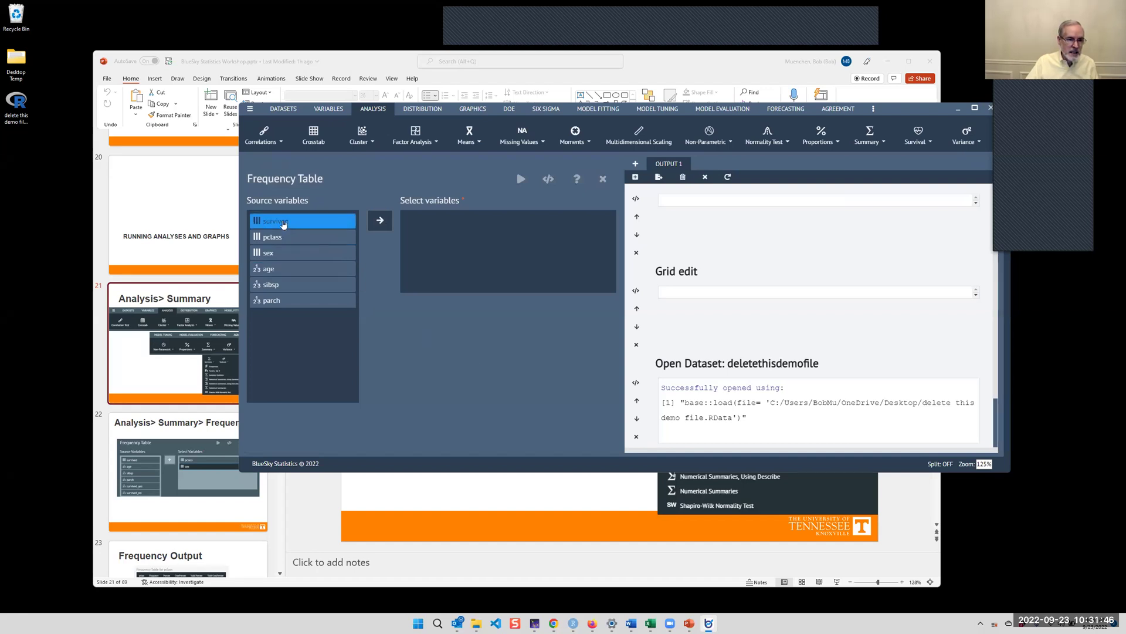
click(379, 221)
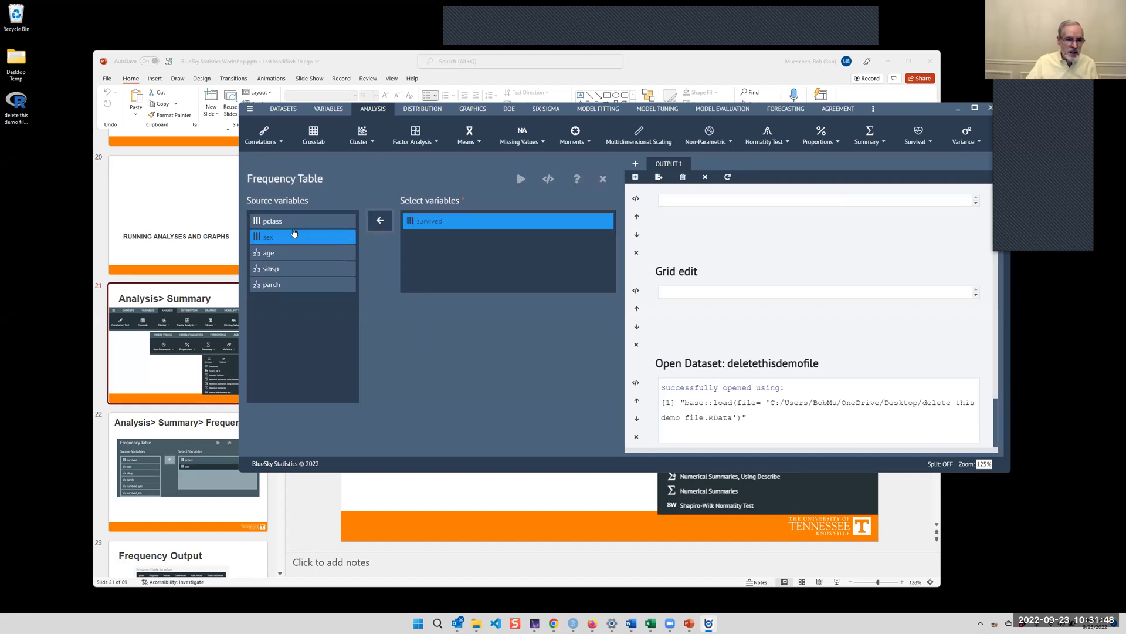
click(282, 223)
click(378, 222)
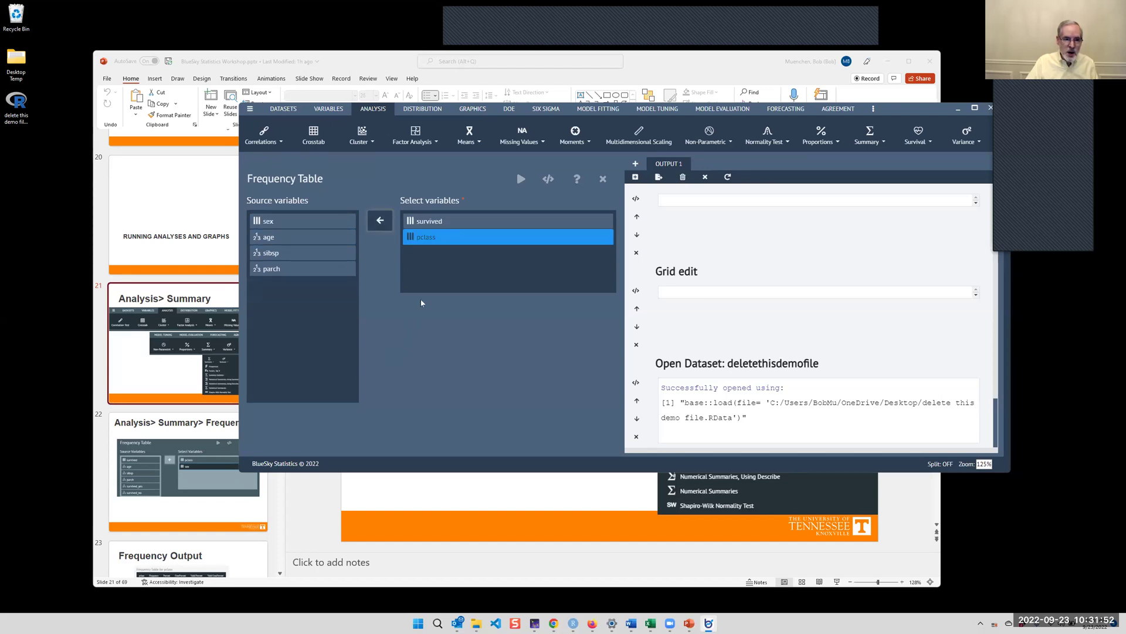
Return pclass and survived from the selected variables to the source variables
drag(429, 238, 293, 328)
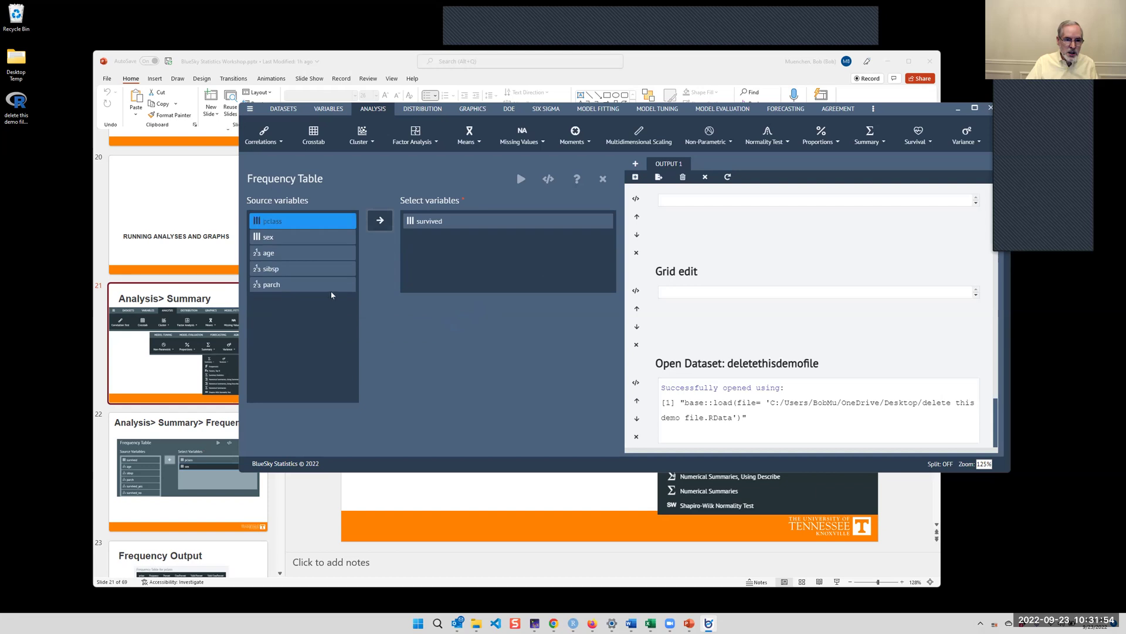
click(430, 222)
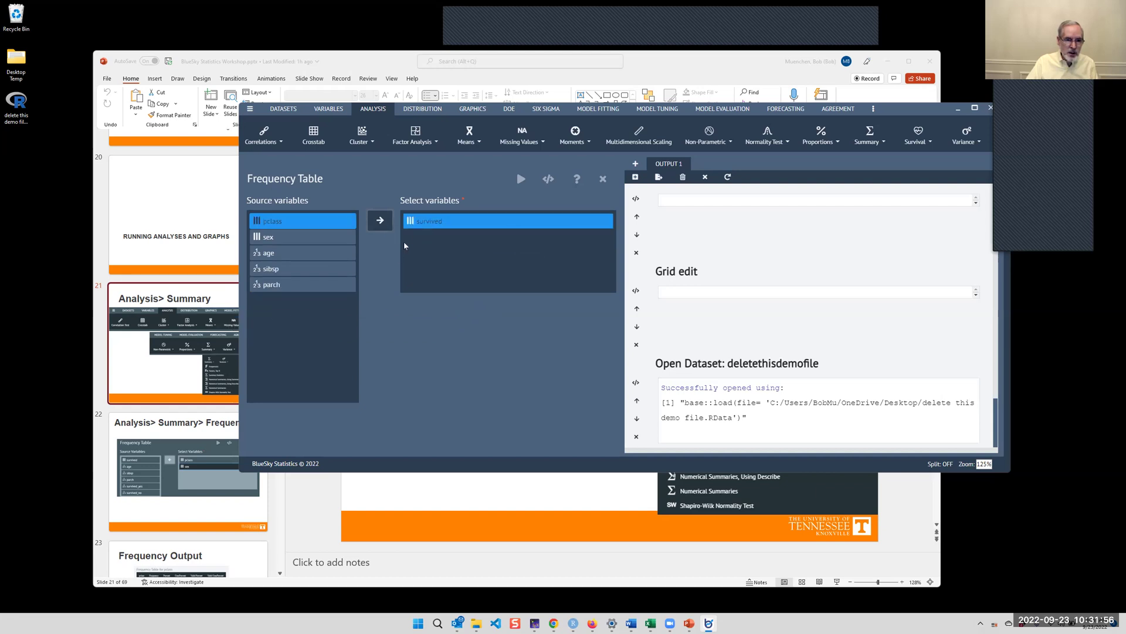
drag(420, 224, 304, 341)
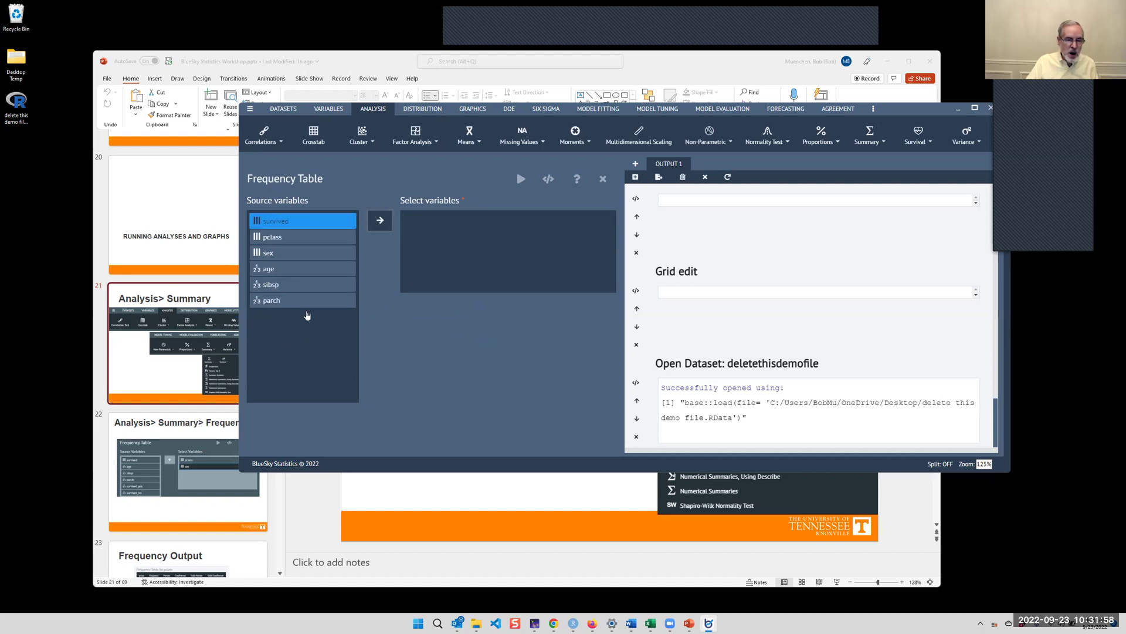
Select survived and pclass together as the frequency table variables and run the analysis
click(282, 222)
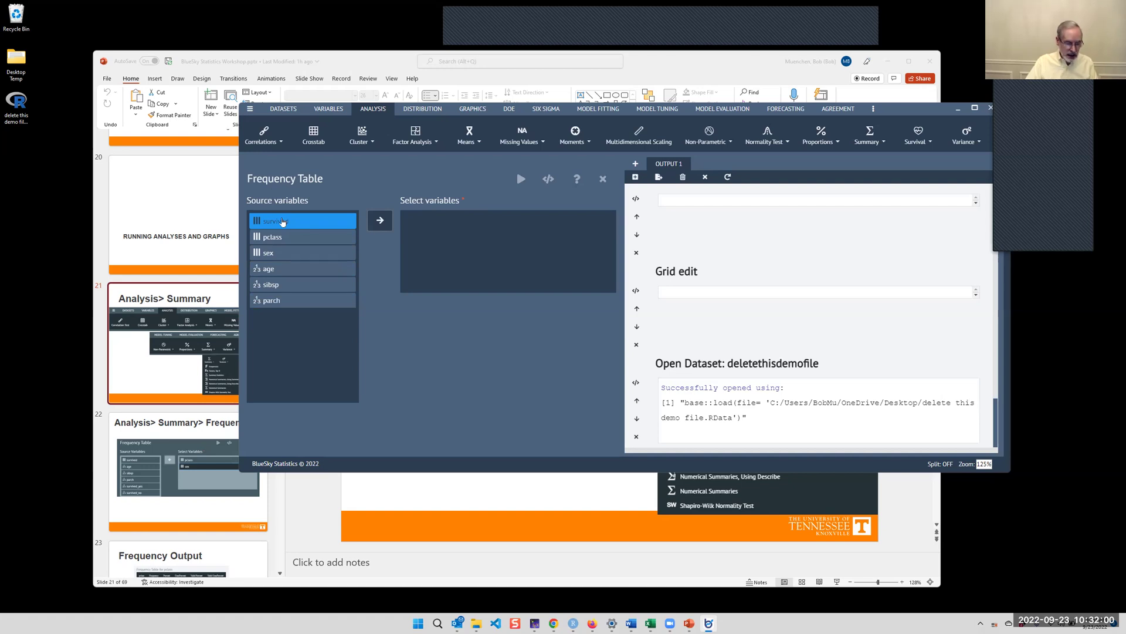
ctrl+click(283, 237)
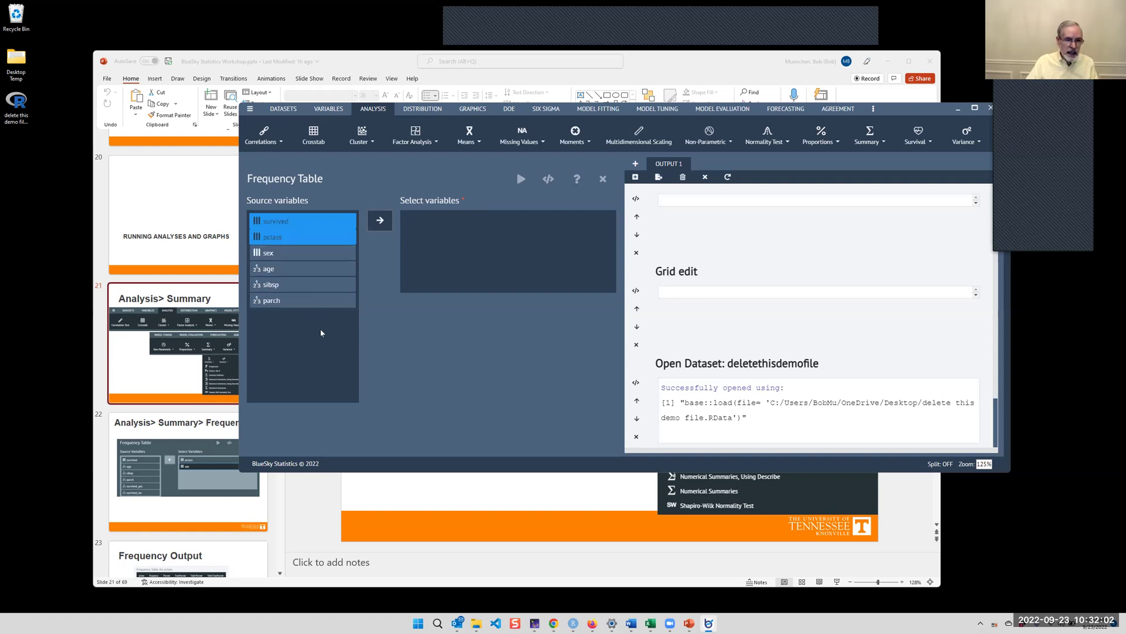
click(380, 220)
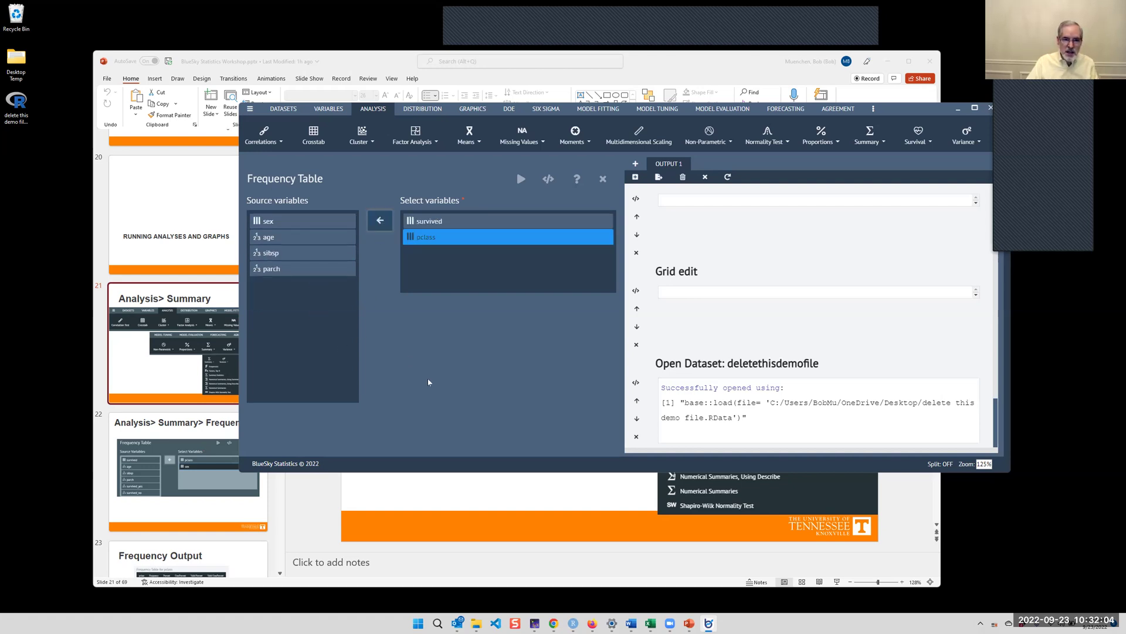
click(521, 179)
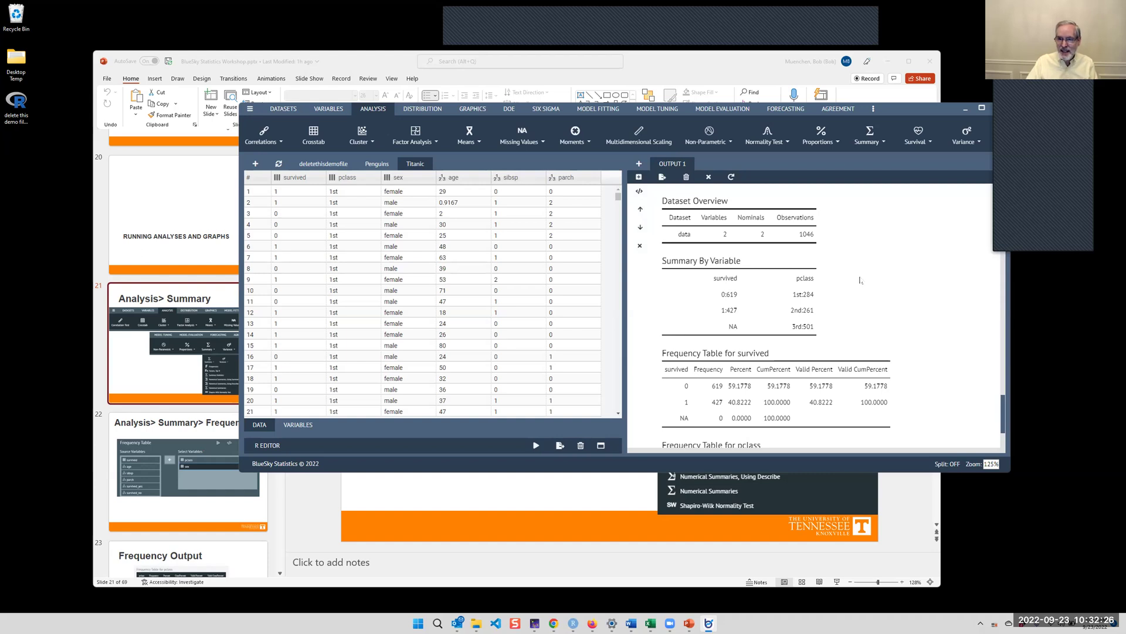
Set the output table theme to Default in the application settings, save the settings and check the frequency output
click(873, 110)
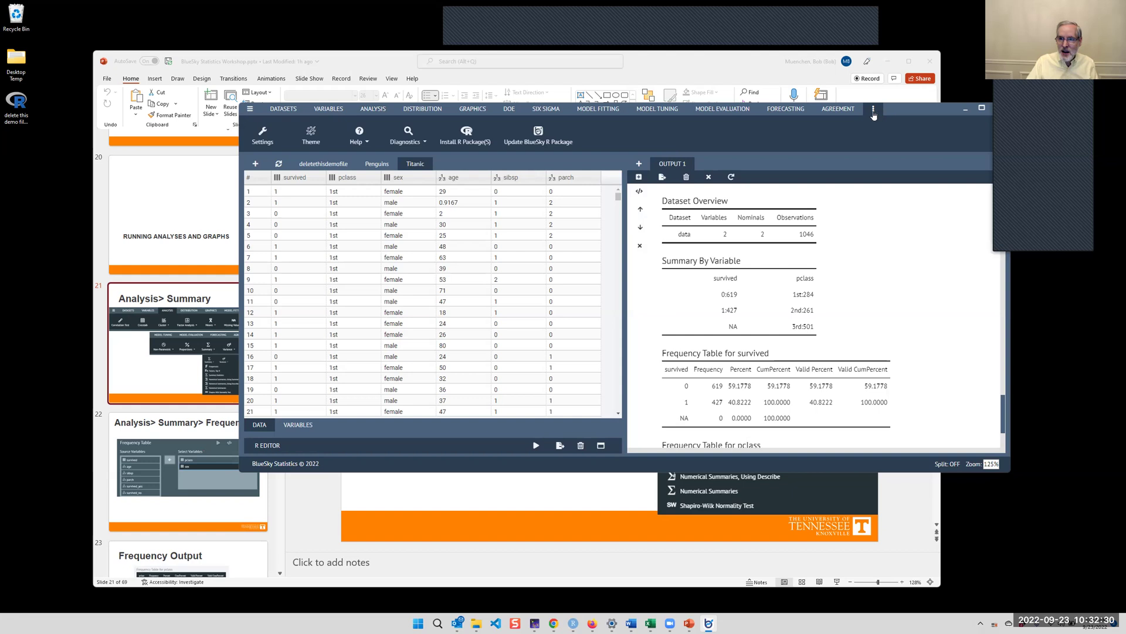
click(261, 136)
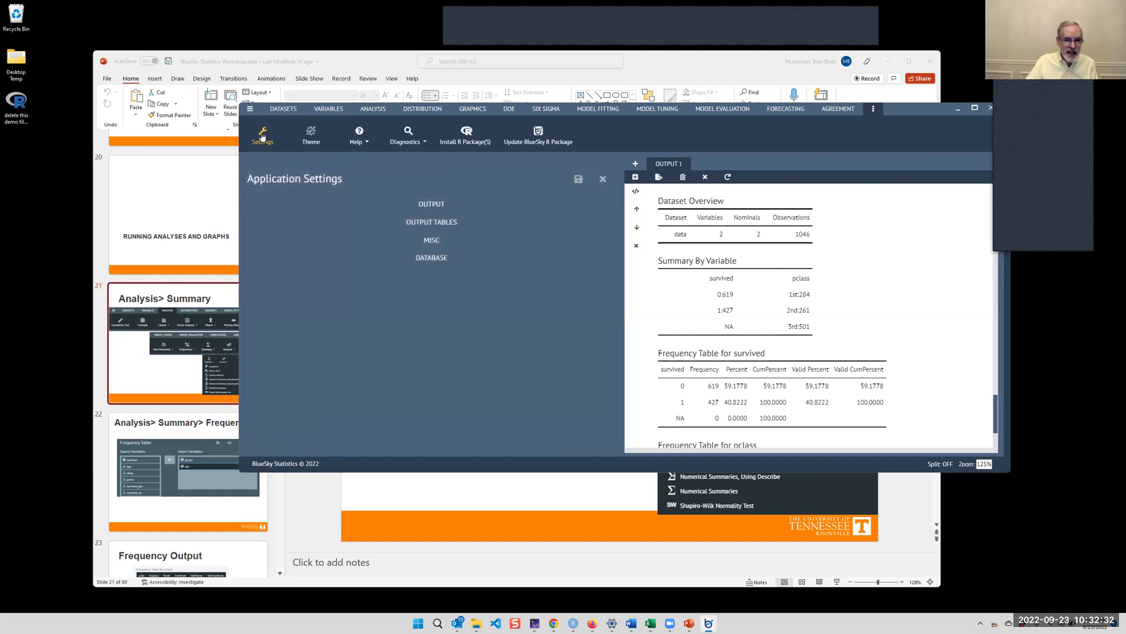
click(440, 207)
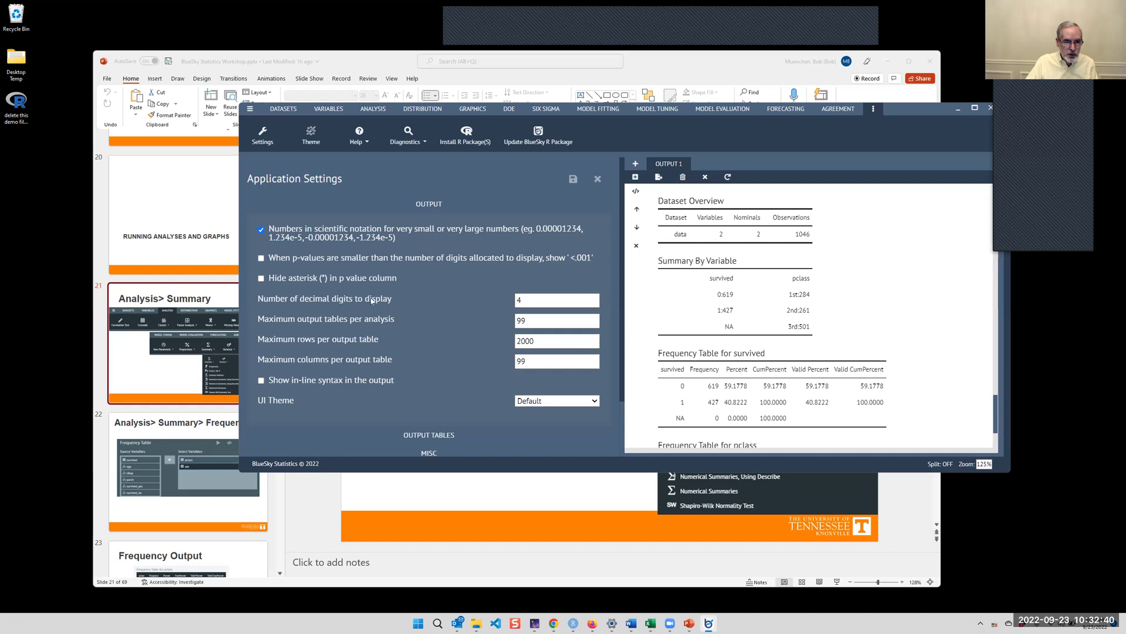
click(427, 204)
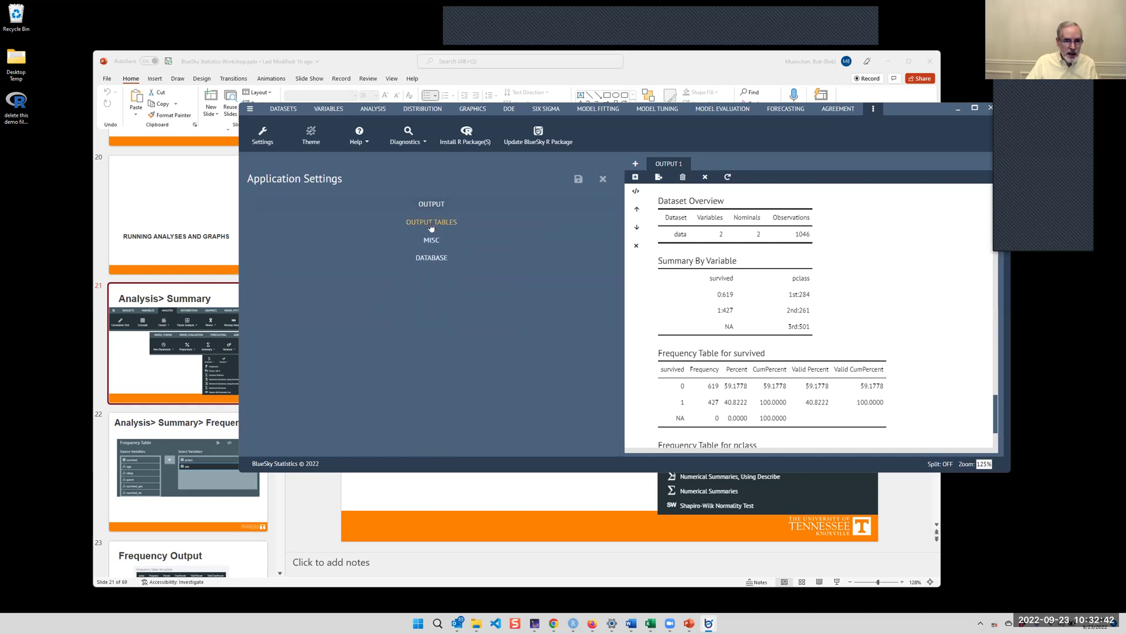
click(431, 224)
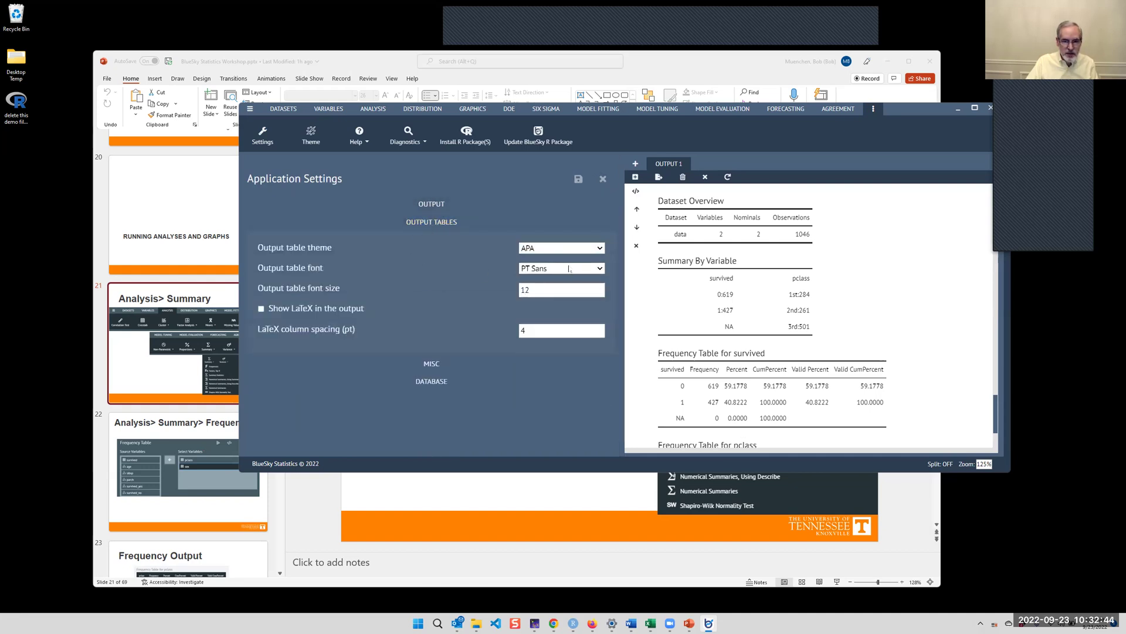
click(590, 250)
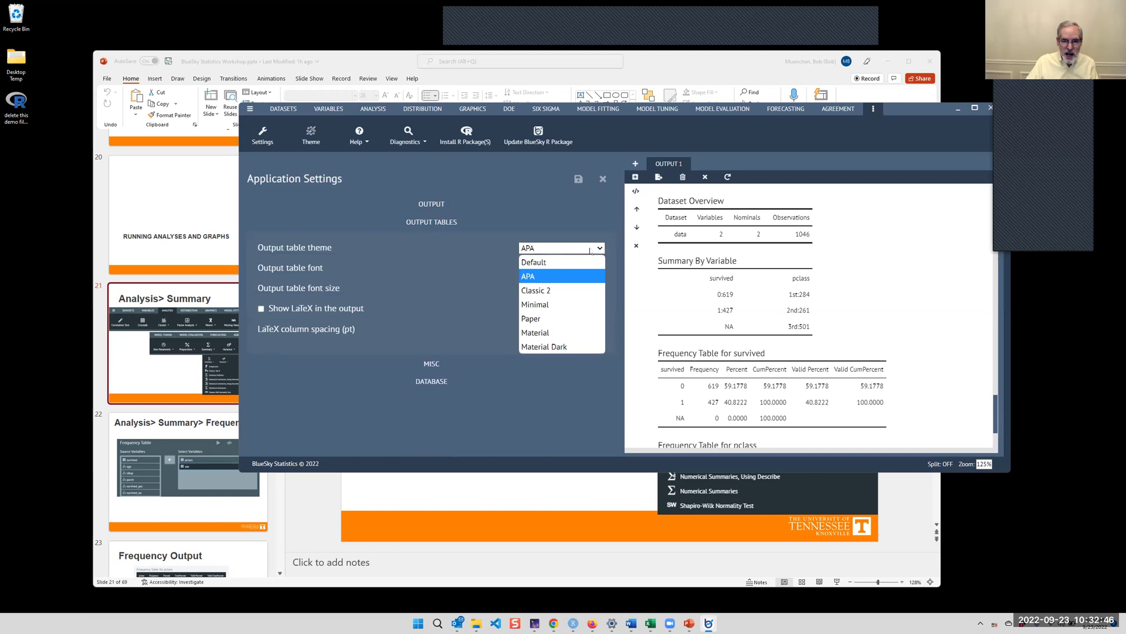
click(583, 262)
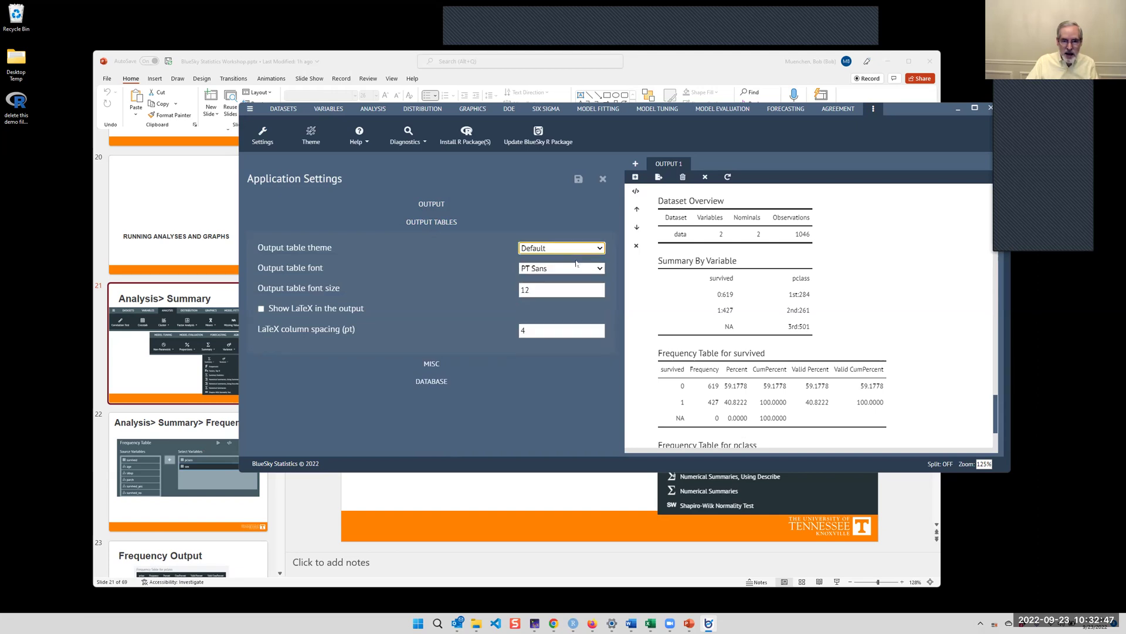
click(577, 180)
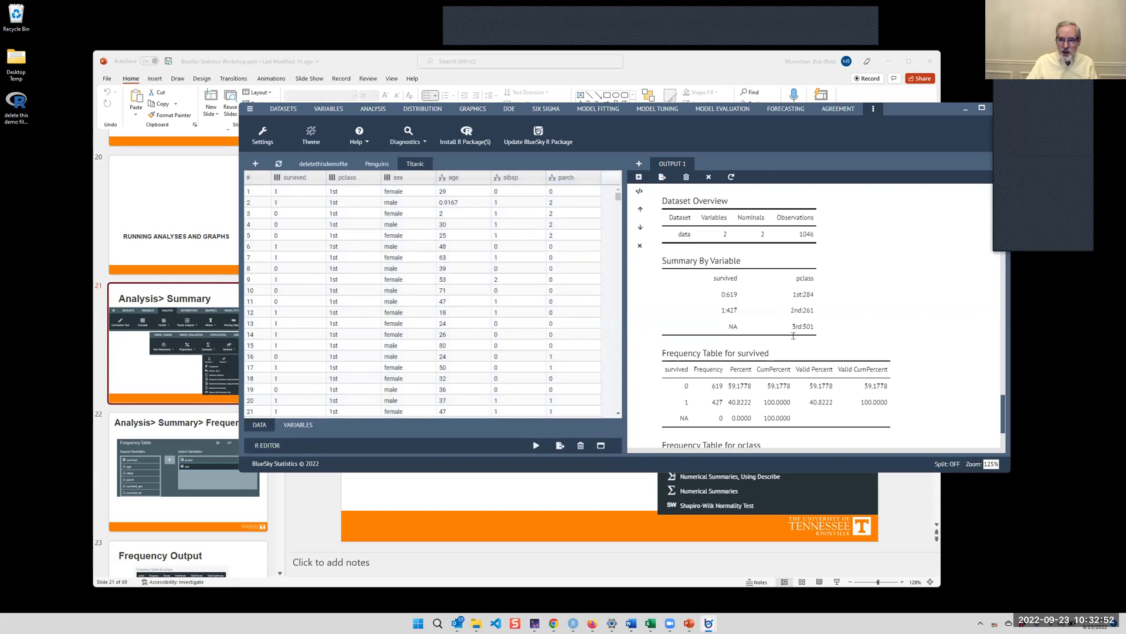
scroll(796, 330, up, 3)
scroll(796, 331, down, 3)
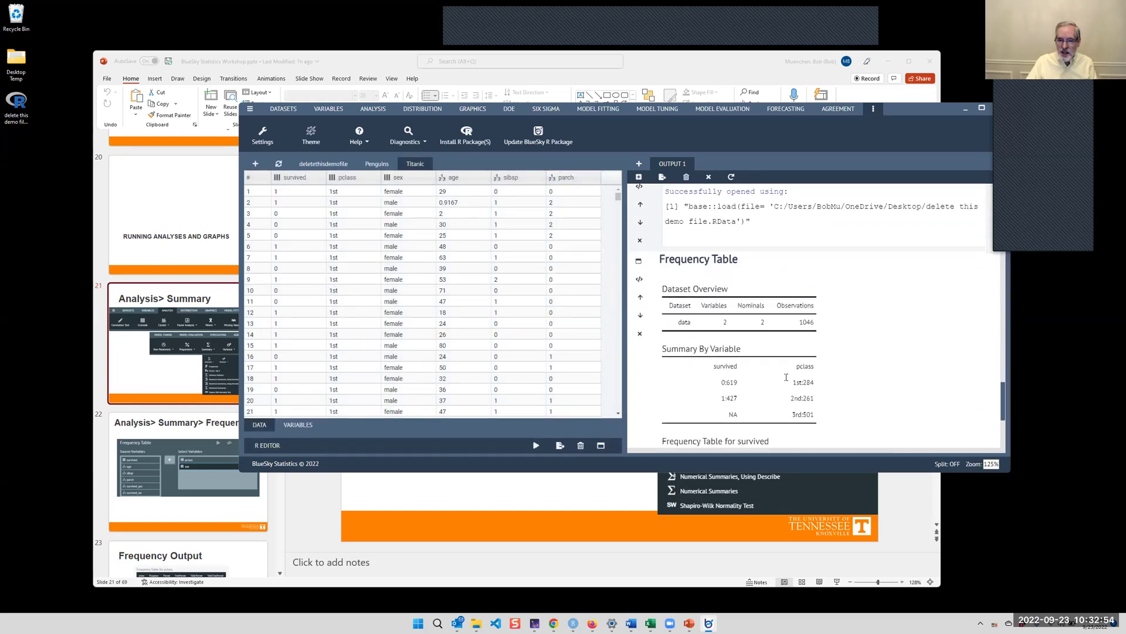
Reopen the Frequency Table dialog from its existing output, rerun it with survived and pclass, and review the new tables
click(640, 263)
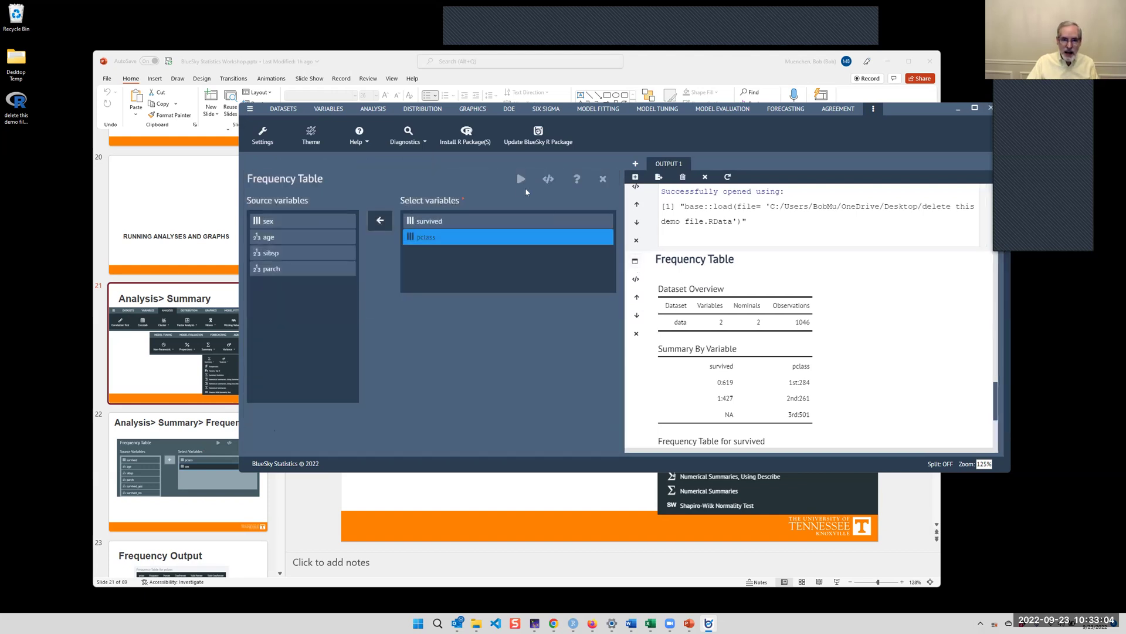
click(521, 181)
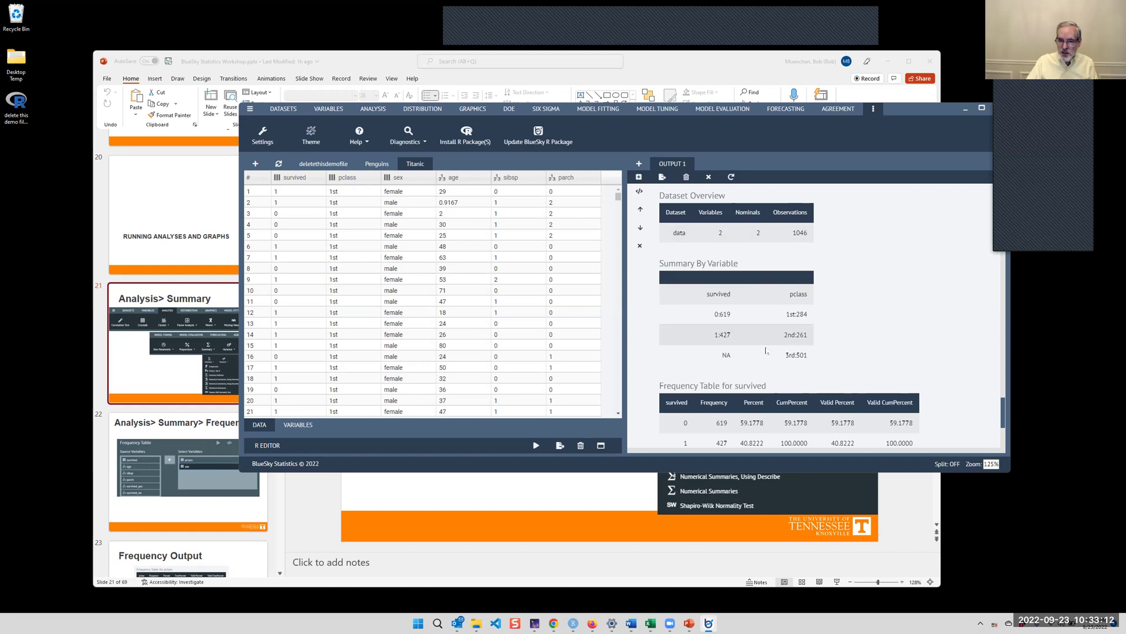
scroll(912, 280, down, 3)
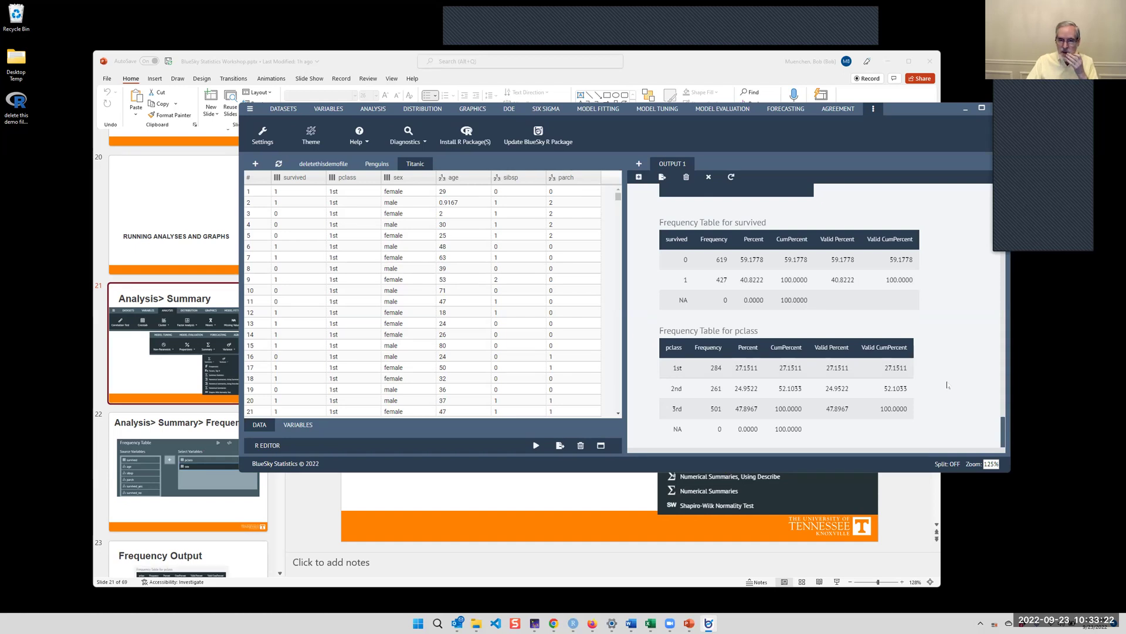
scroll(940, 354, up, 3)
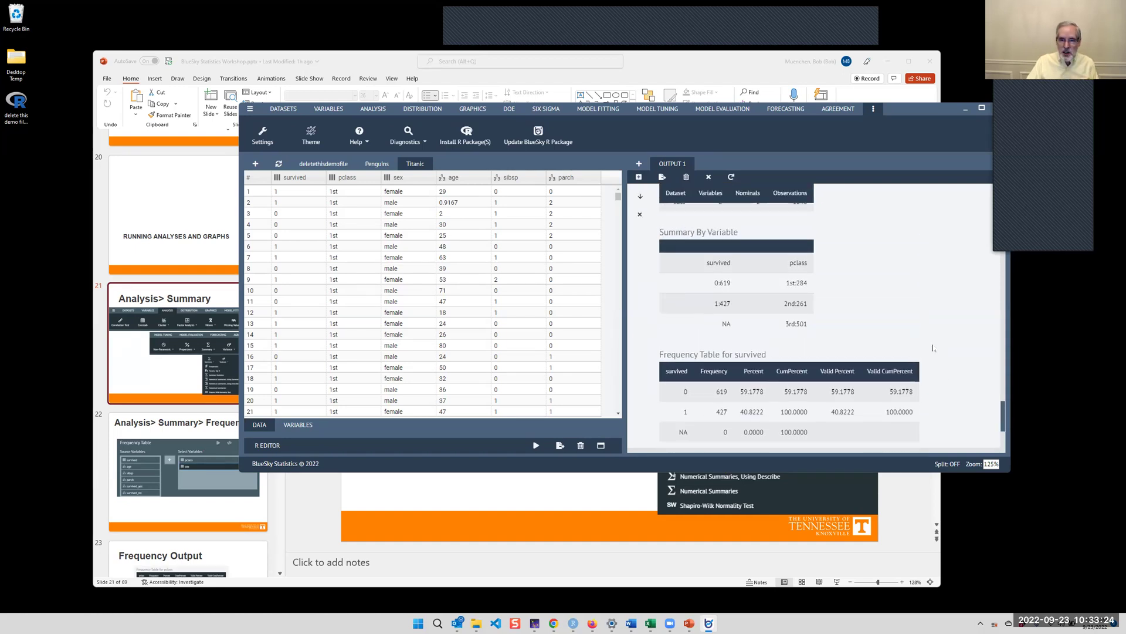
scroll(653, 237, up, 3)
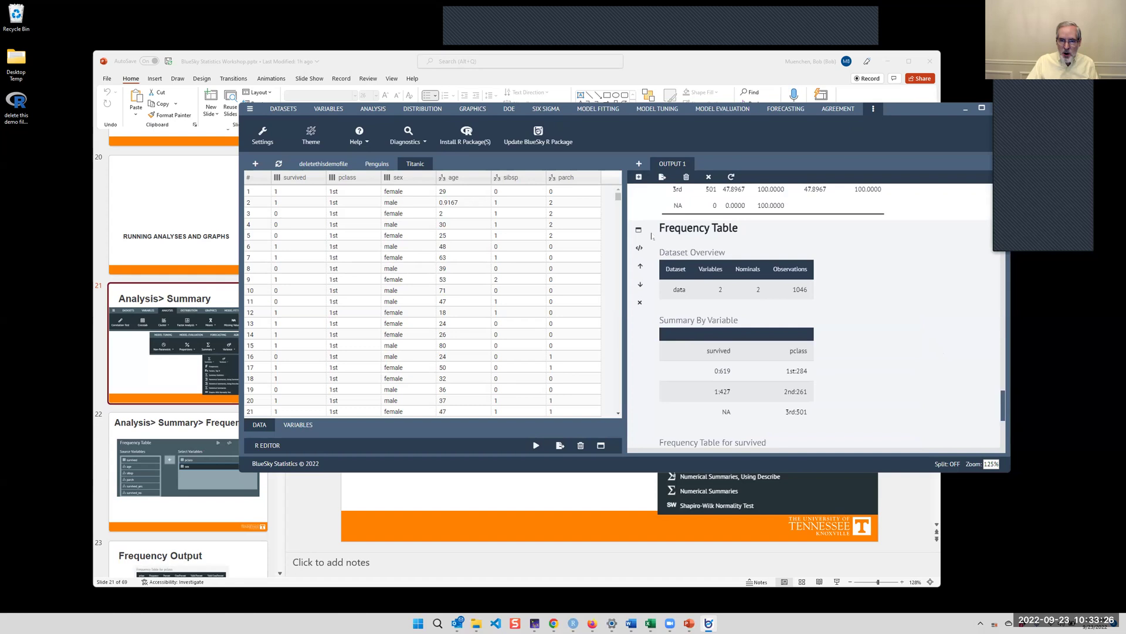
Rerun the frequency table for survived and pclass once more from the newly produced output
click(636, 229)
click(521, 181)
scroll(919, 309, up, 5)
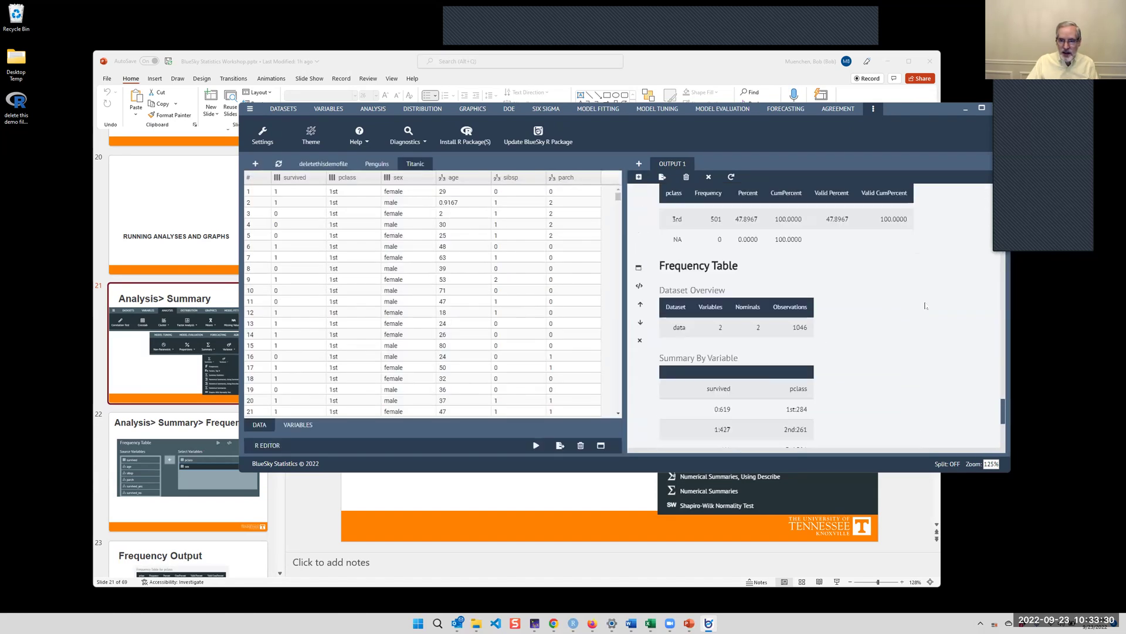
Compare the plain-styled frequency output with the rerun dark-header versions, examining the summaries and the survived and pclass tables
scroll(924, 306, up, 1)
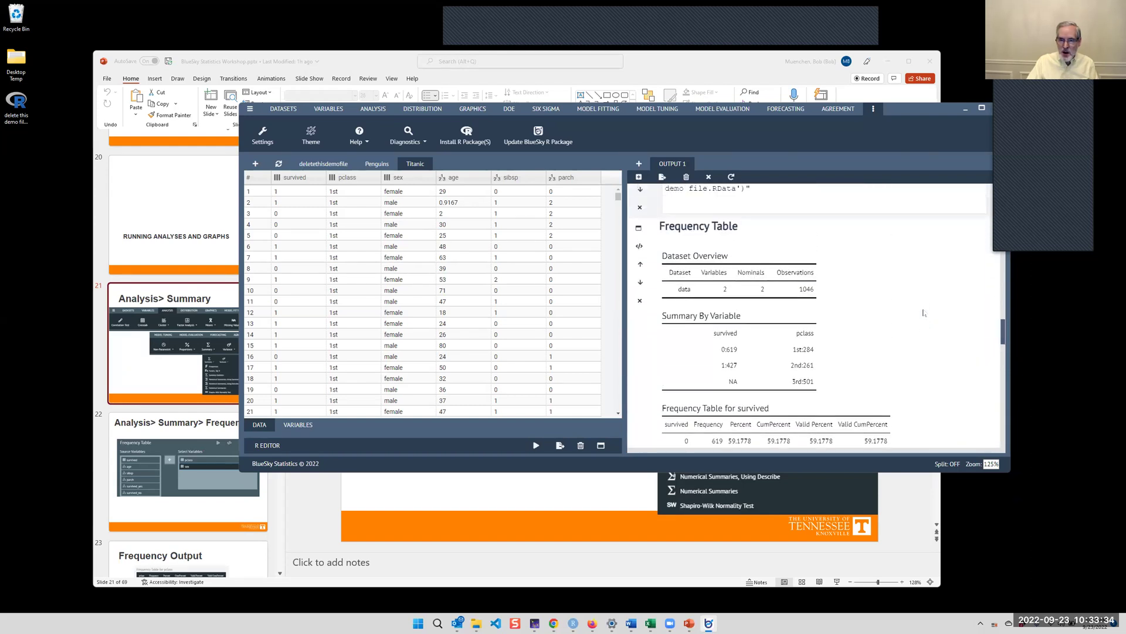
scroll(924, 314, down, 2)
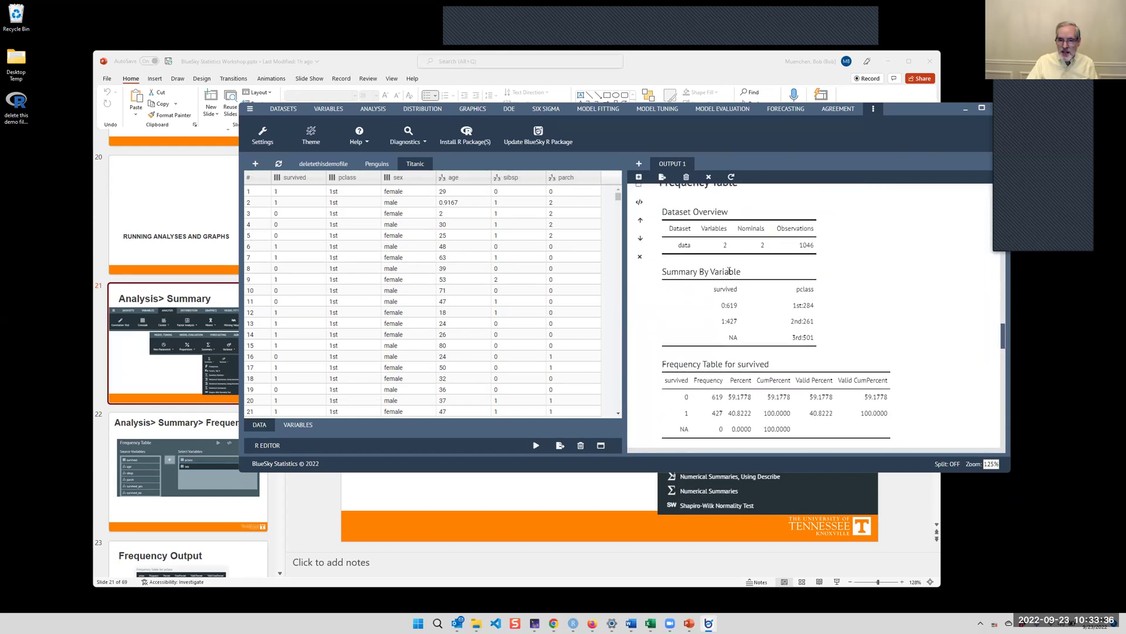
scroll(839, 292, down, 4)
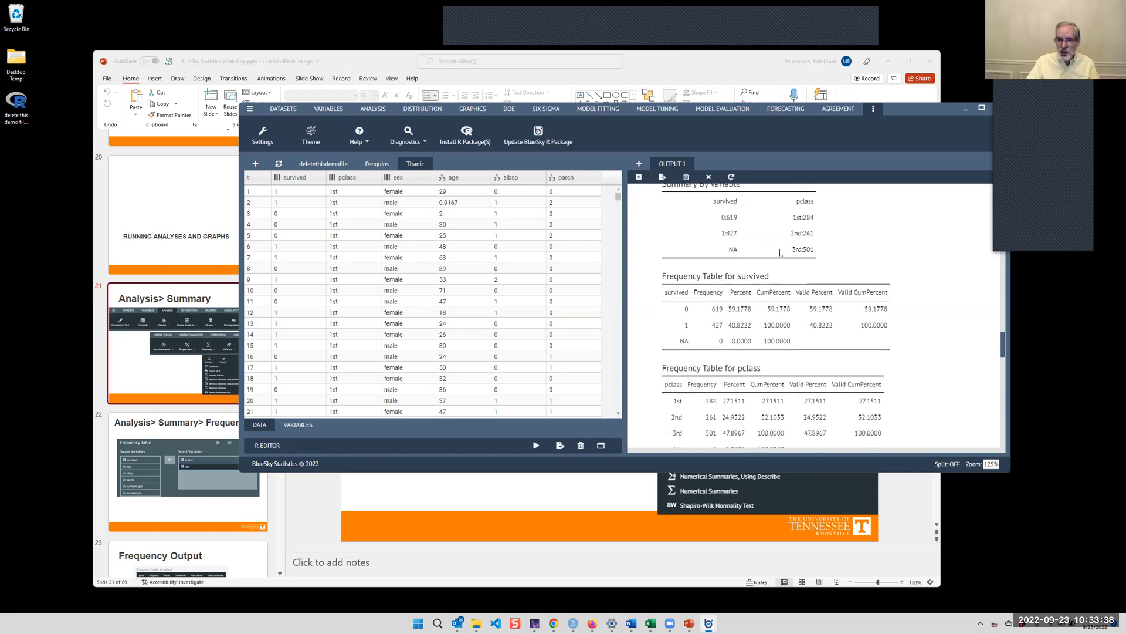
scroll(805, 258, down, 4)
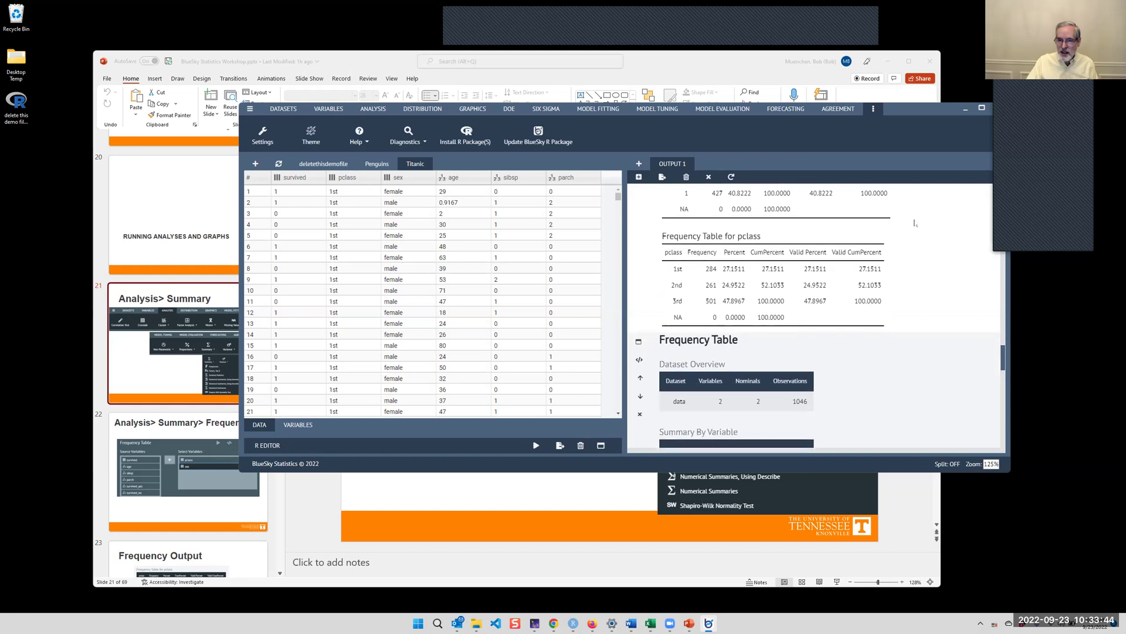
scroll(918, 220, down, 1)
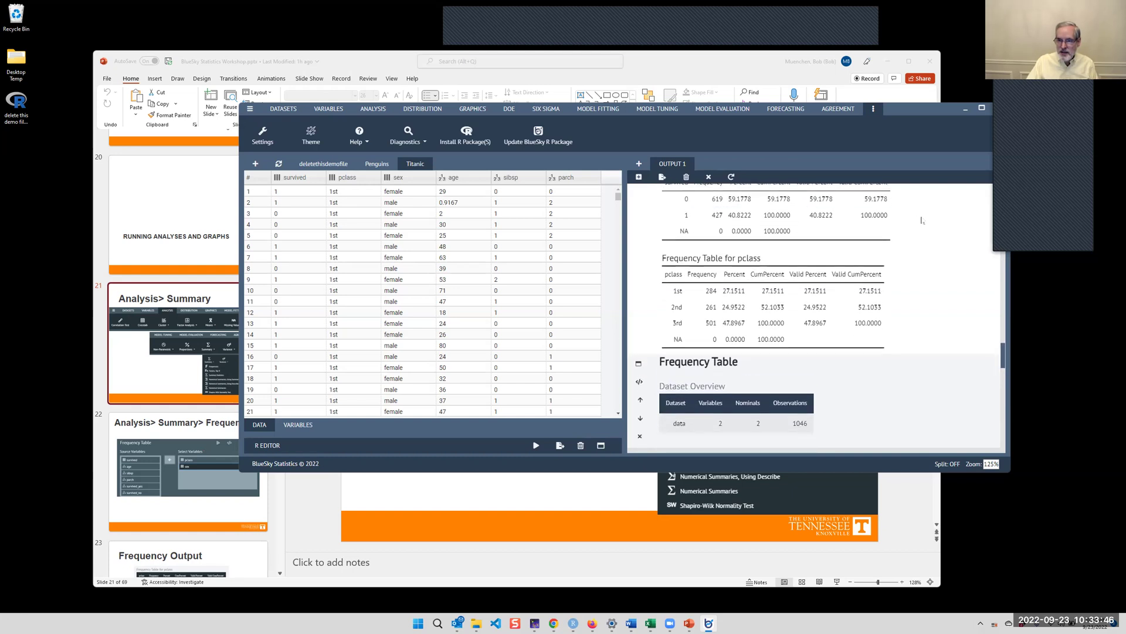
scroll(918, 245, down, 5)
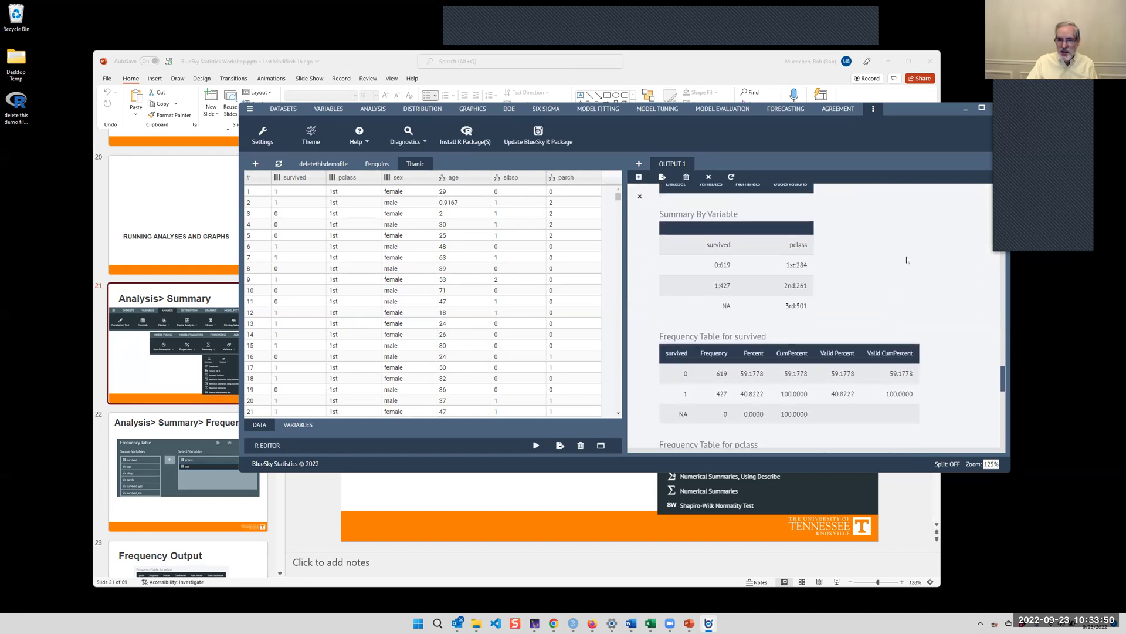
scroll(907, 258, down, 2)
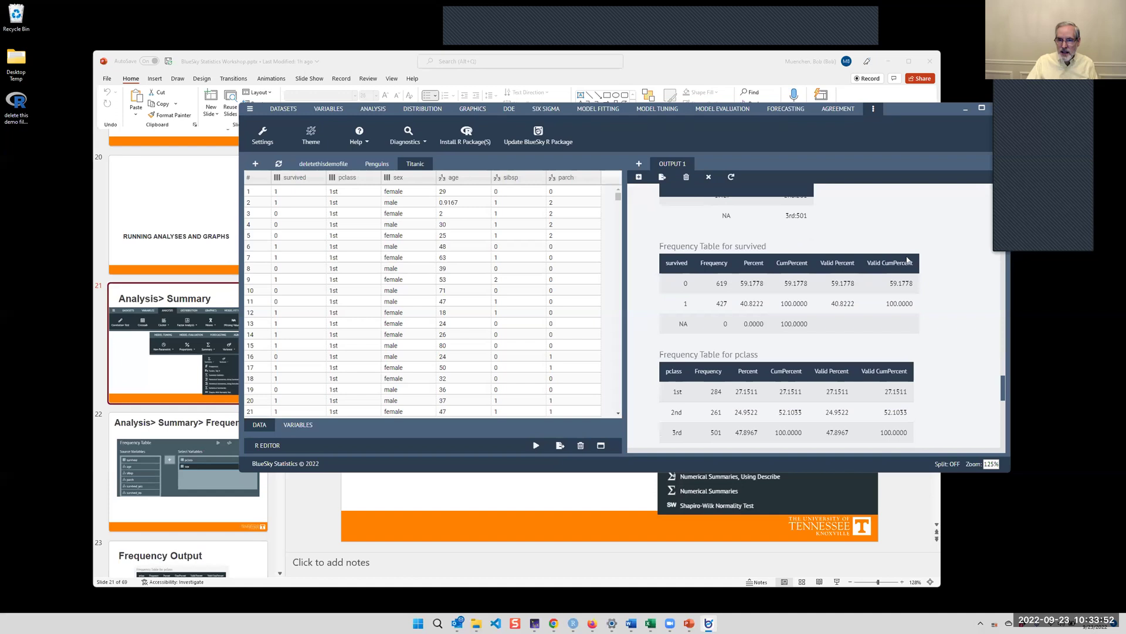
scroll(908, 259, down, 2)
scroll(907, 260, up, 1)
scroll(907, 260, down, 1)
scroll(906, 258, down, 1)
scroll(906, 258, up, 1)
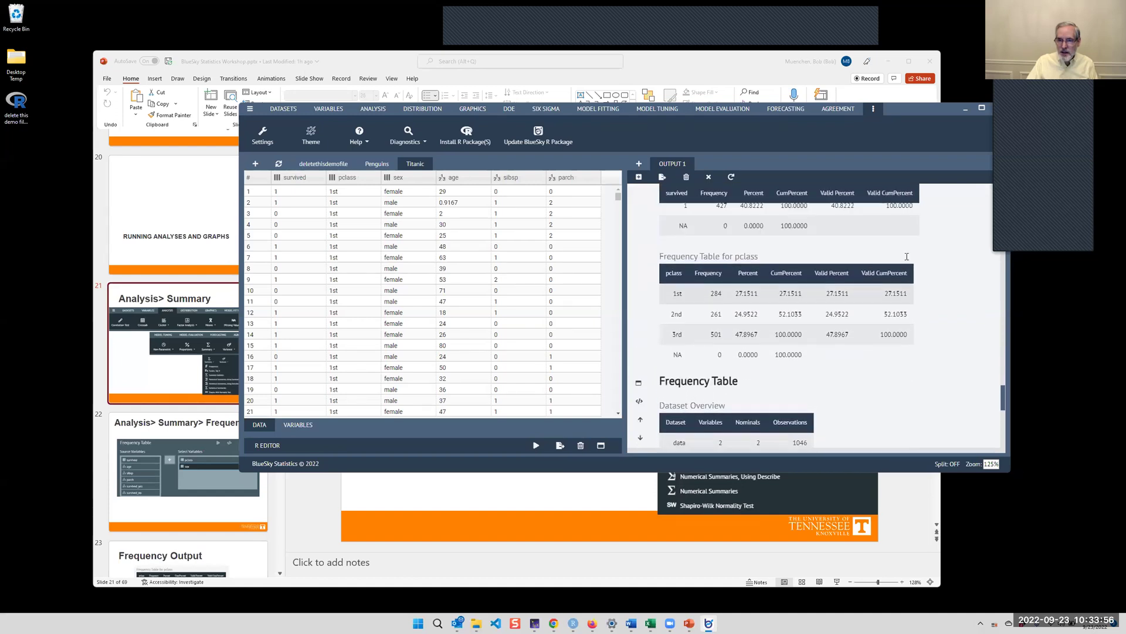
scroll(940, 265, up, 1)
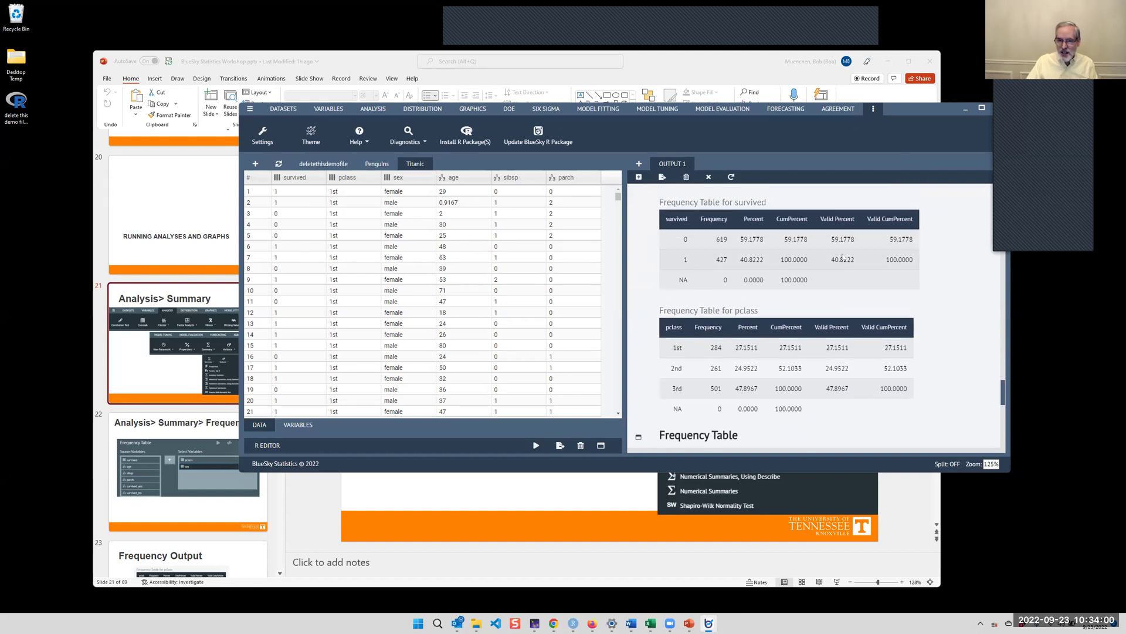
scroll(930, 275, down, 1)
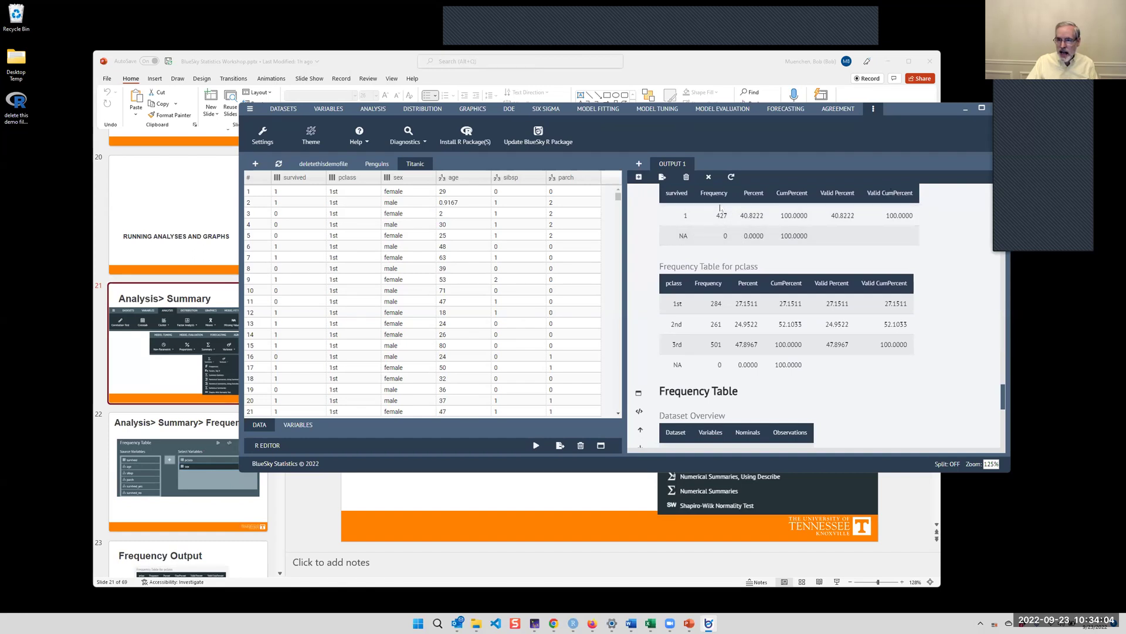
scroll(957, 249, down, 2)
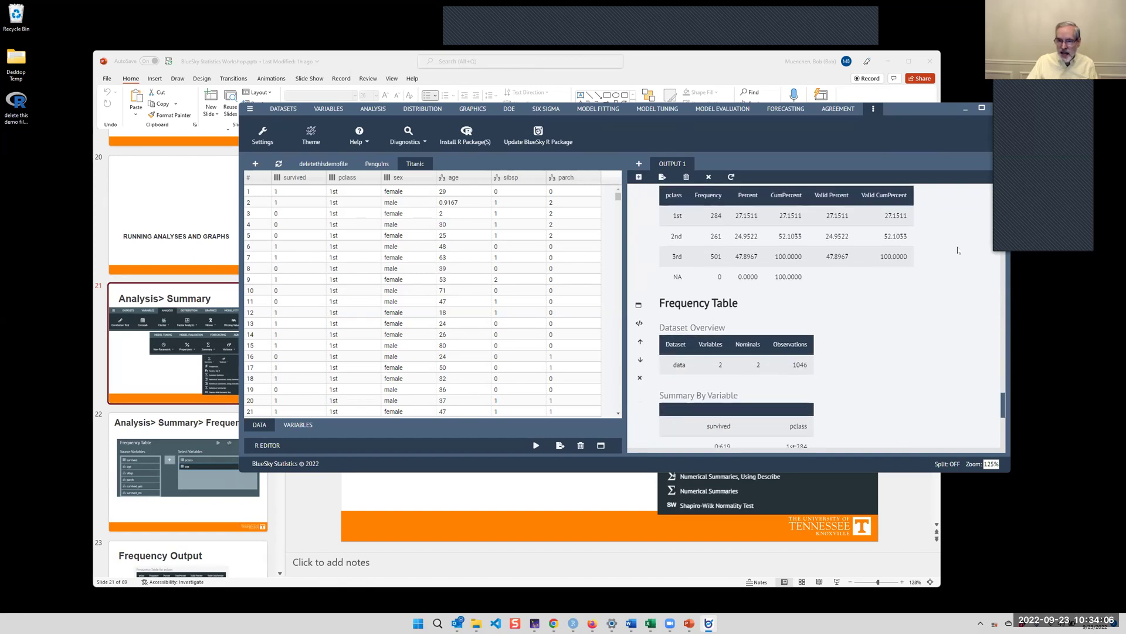
scroll(957, 251, down, 2)
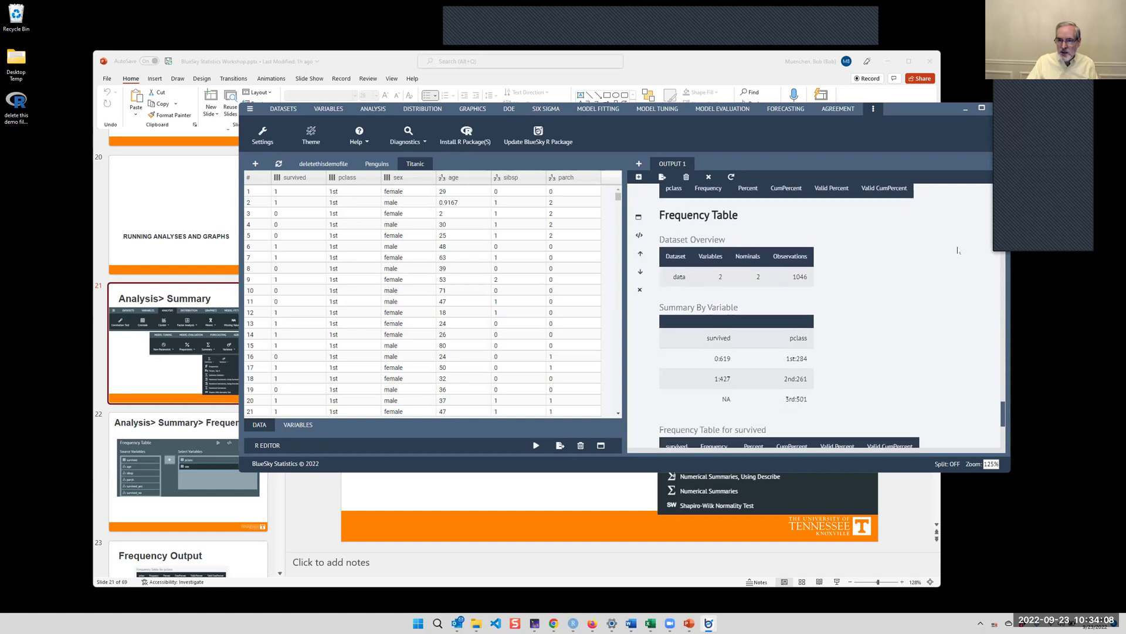
scroll(956, 254, down, 2)
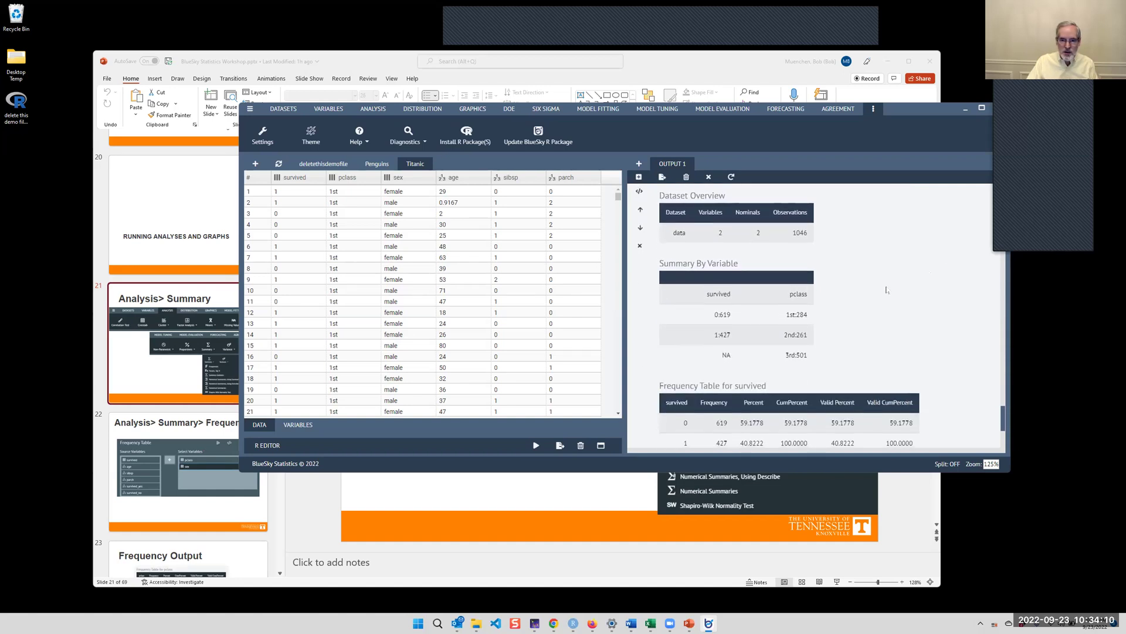
scroll(892, 277, up, 3)
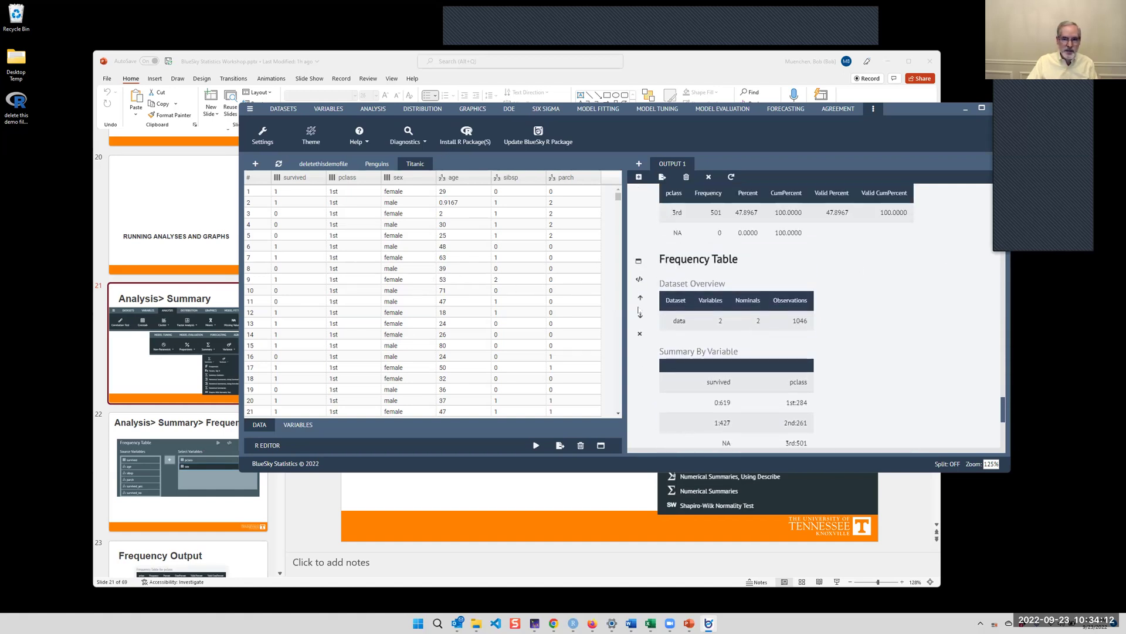
scroll(889, 294, down, 3)
scroll(887, 311, down, 3)
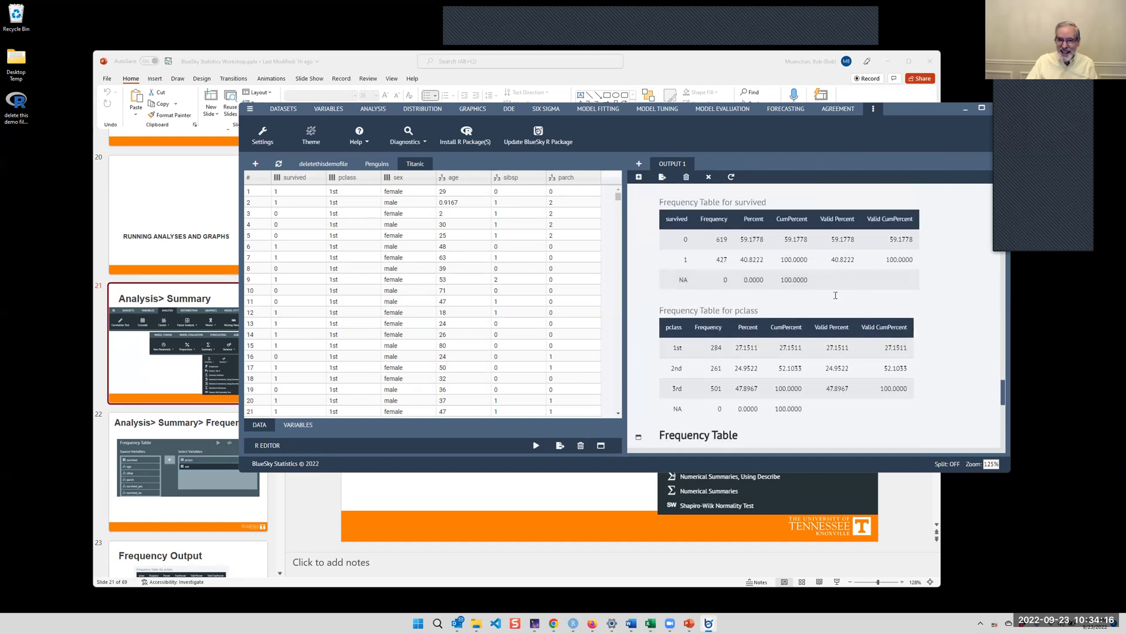
scroll(764, 279, up, 3)
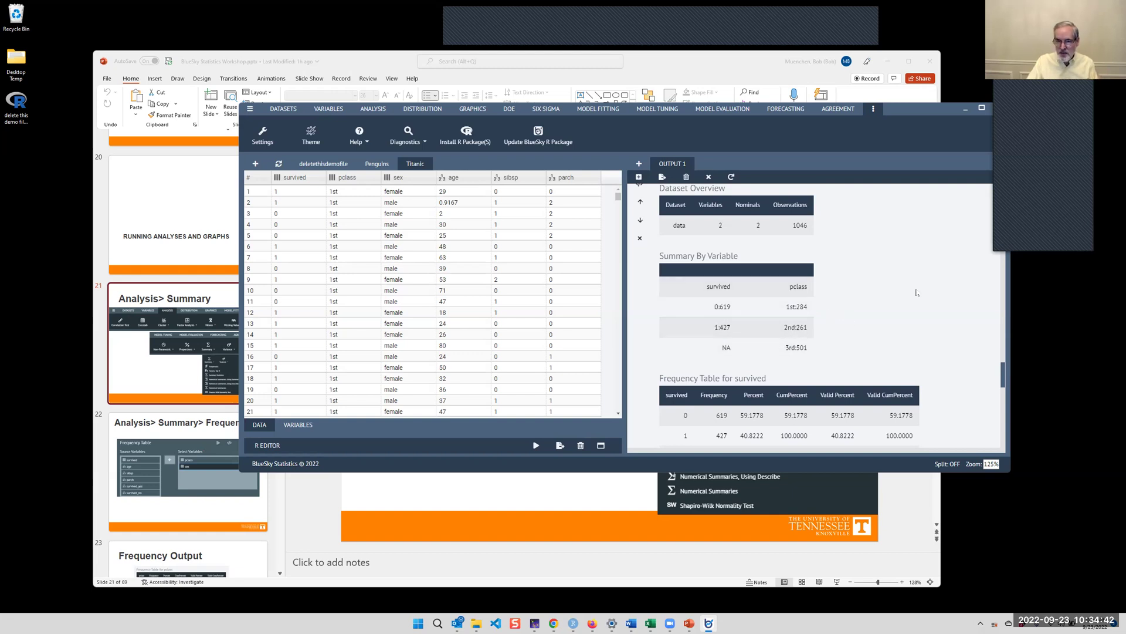
scroll(914, 292, down, 1)
scroll(915, 293, down, 3)
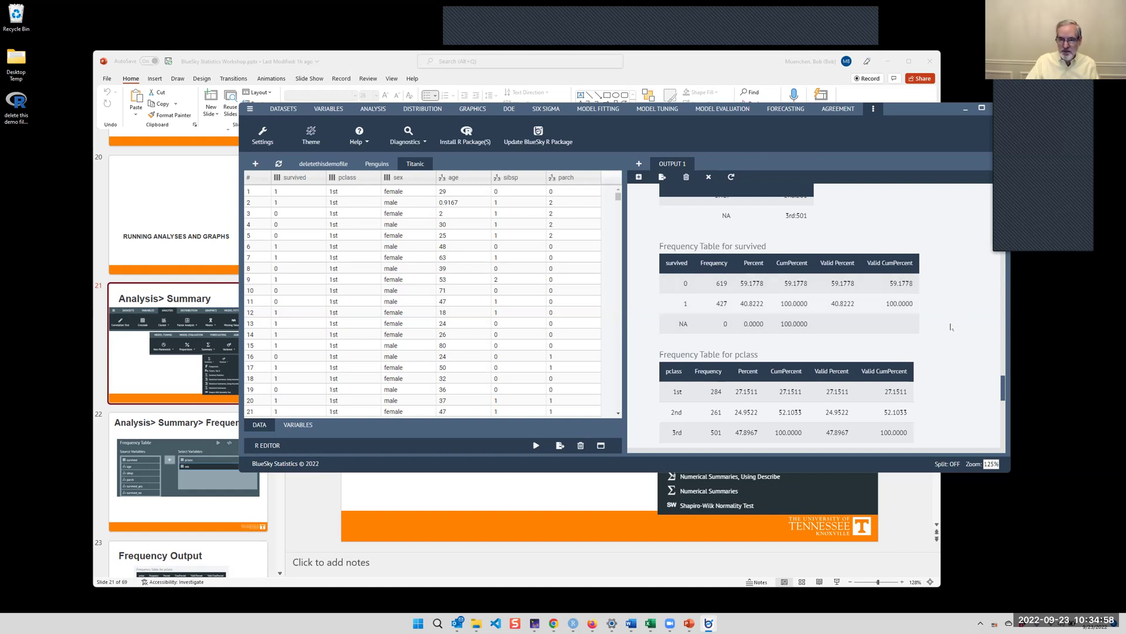
scroll(971, 313, down, 1)
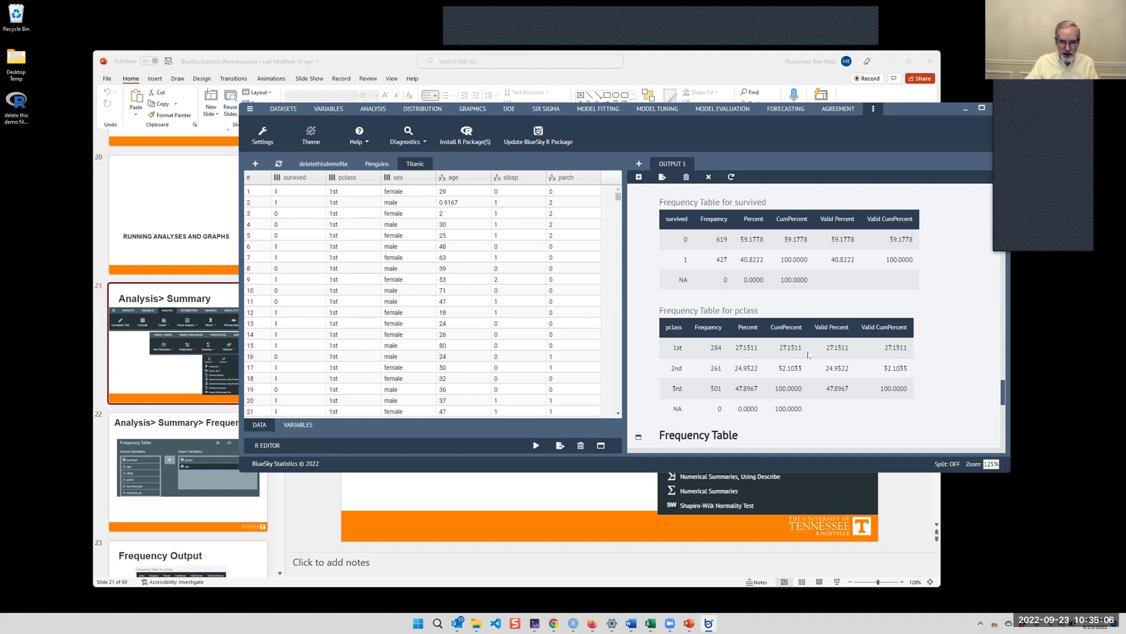
Expand the R editor, enter table(Titanic$pclass) and run the code
click(600, 447)
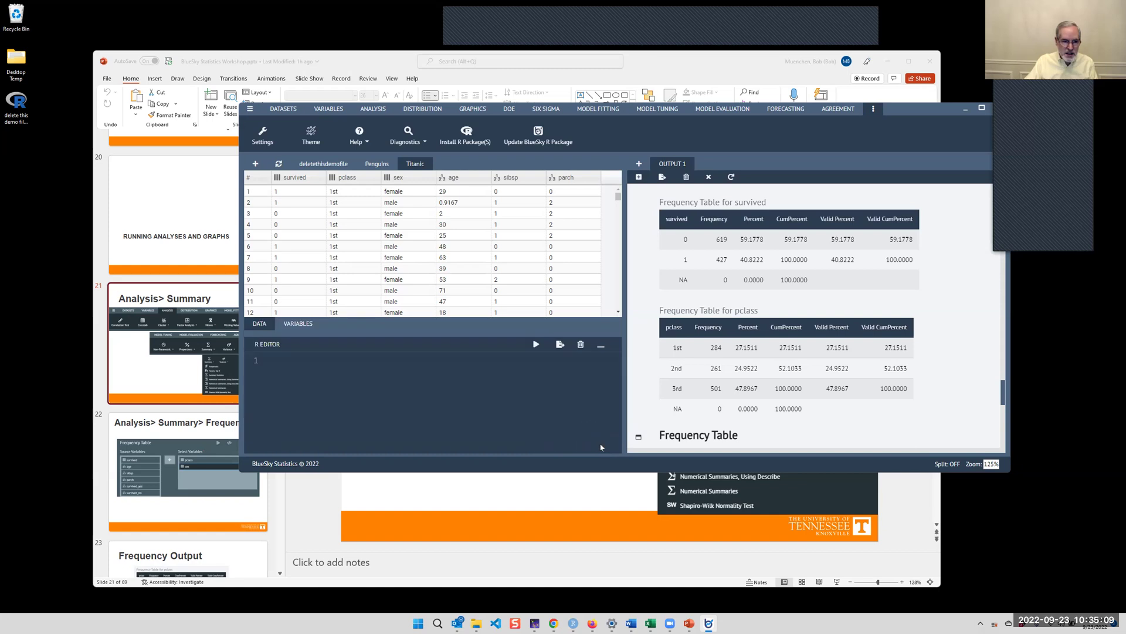
click(336, 364)
text(table())
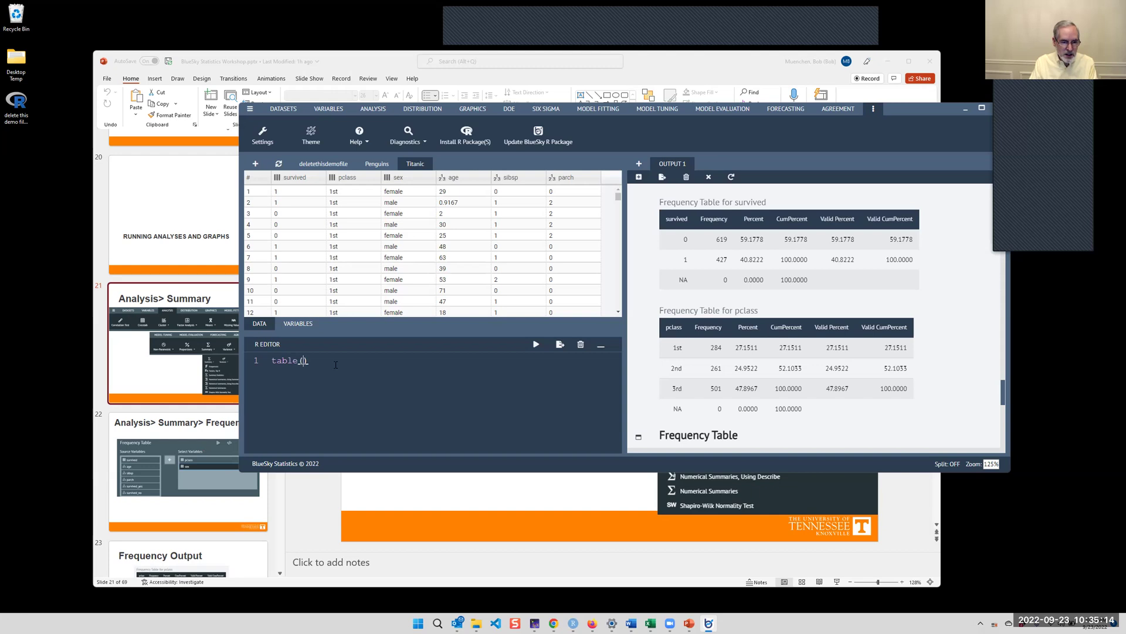
text(Titanic$)
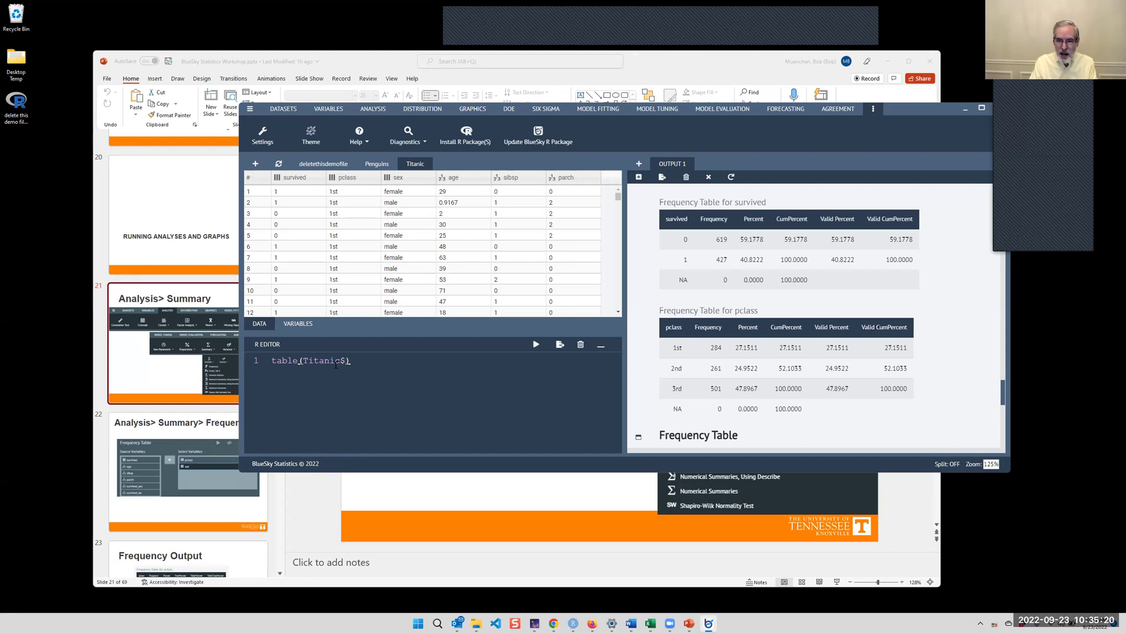
text(p)
text(clas)
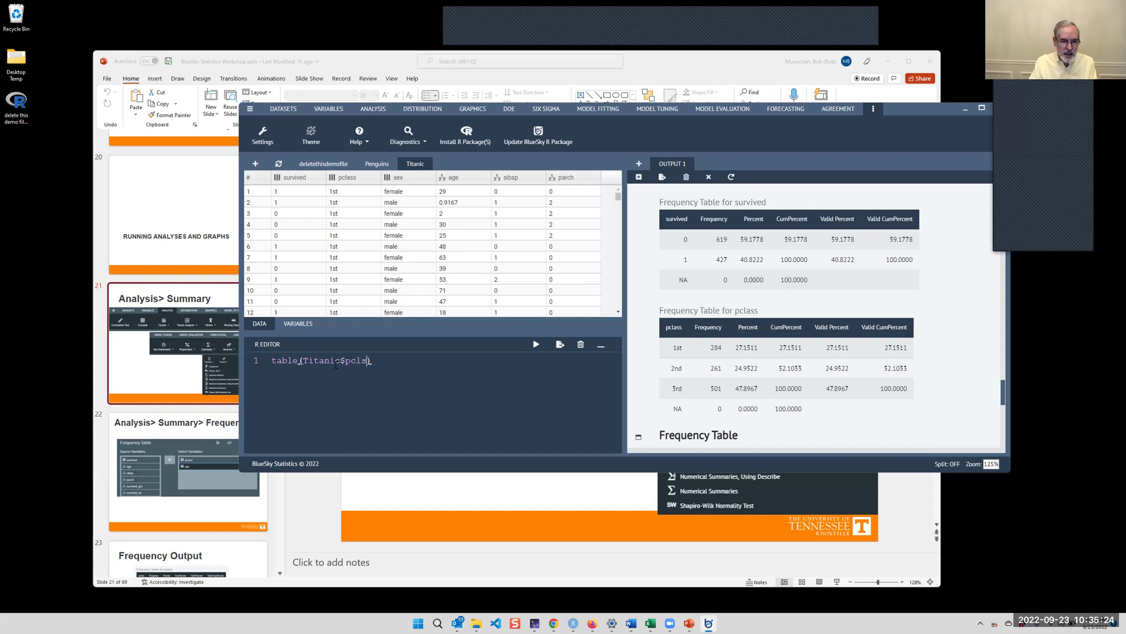
key(BackSpace)
key(BackSpace)
text(ass)
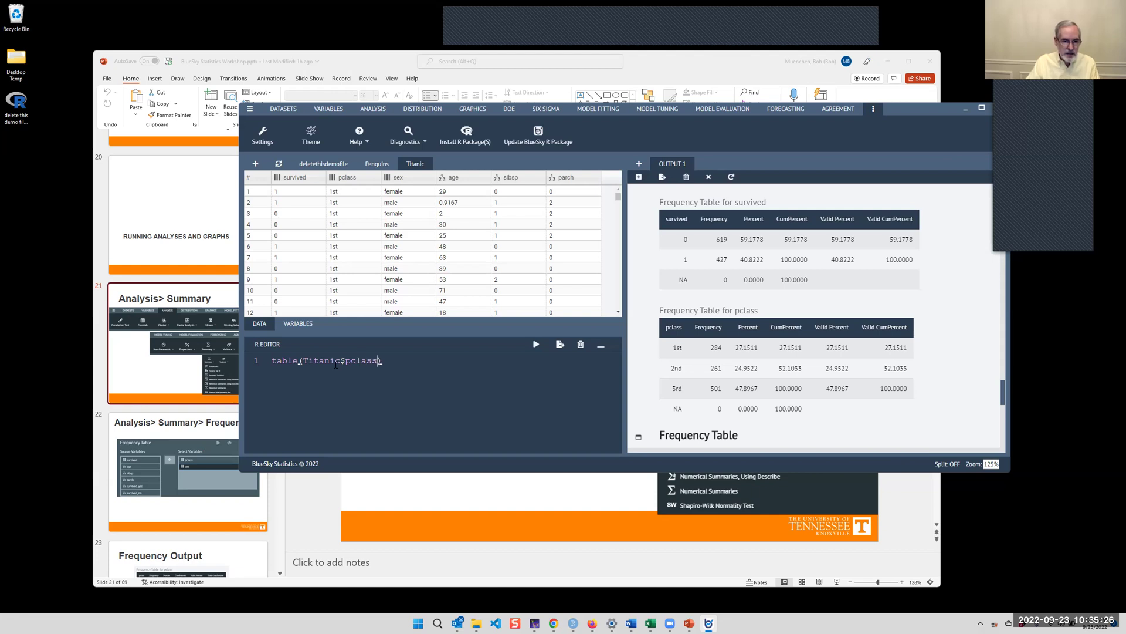
click(536, 345)
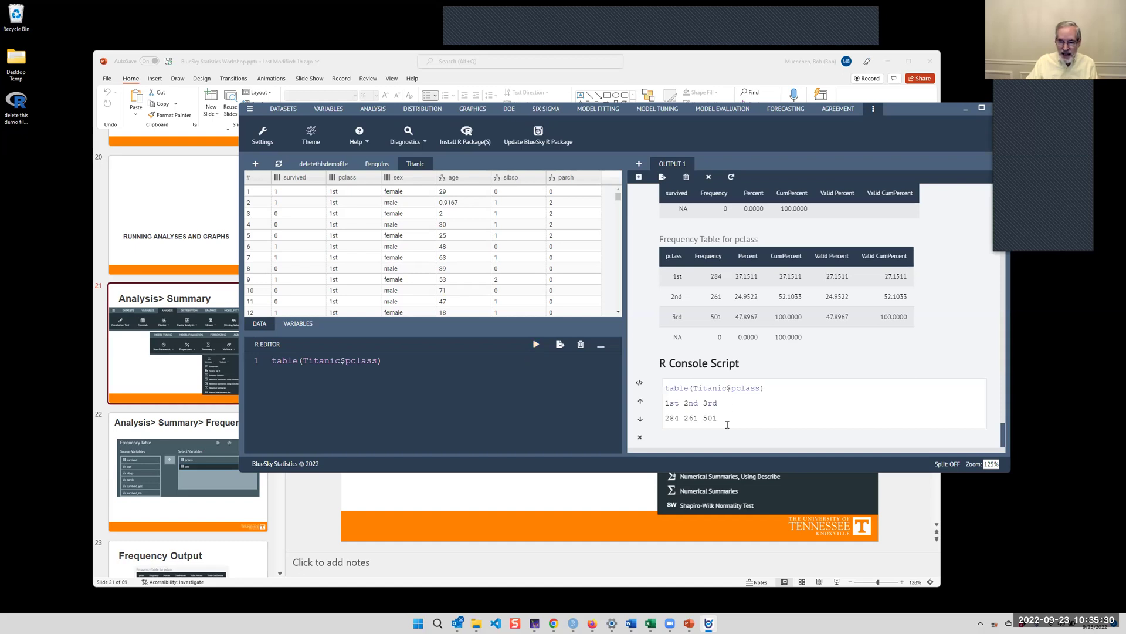
Highlight the printed class counts in the R Console Script output and compare them with the formatted pclass frequency table
drag(715, 418, 666, 403)
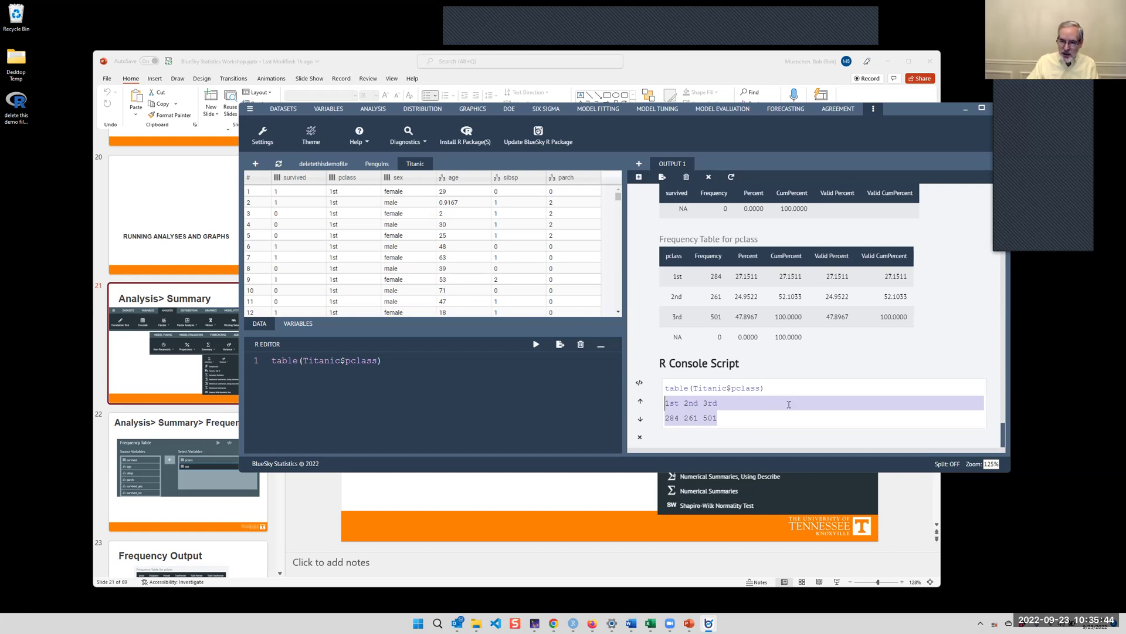
click(771, 288)
right_click(768, 290)
click(785, 297)
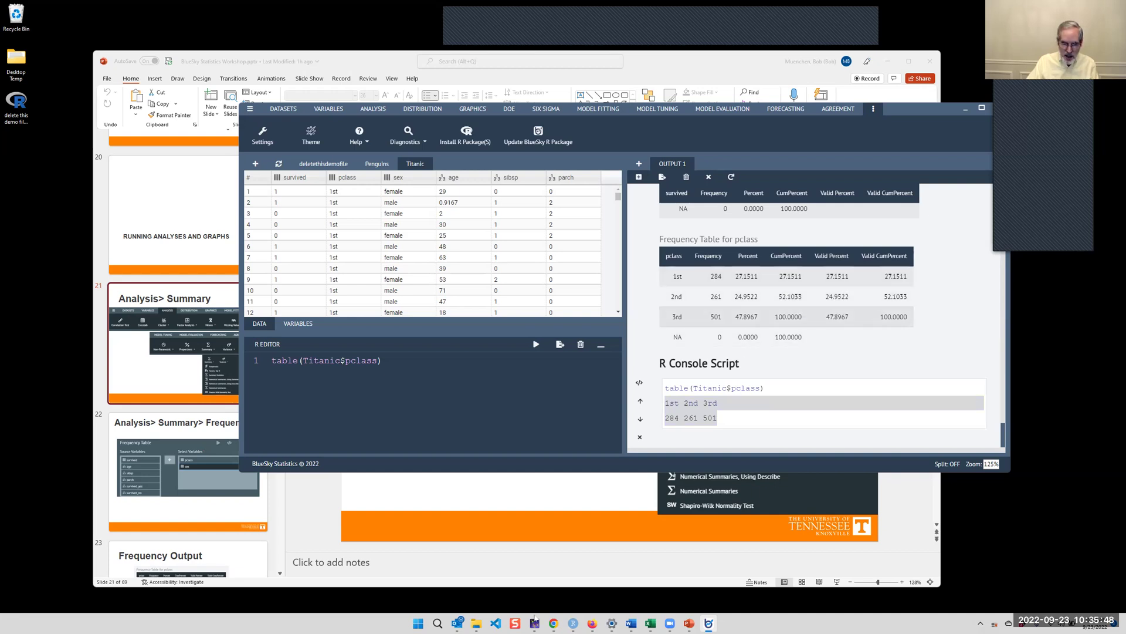
Switch to Word and inspect the last Frequency Table for X2 in Document1 as an editable table
click(631, 623)
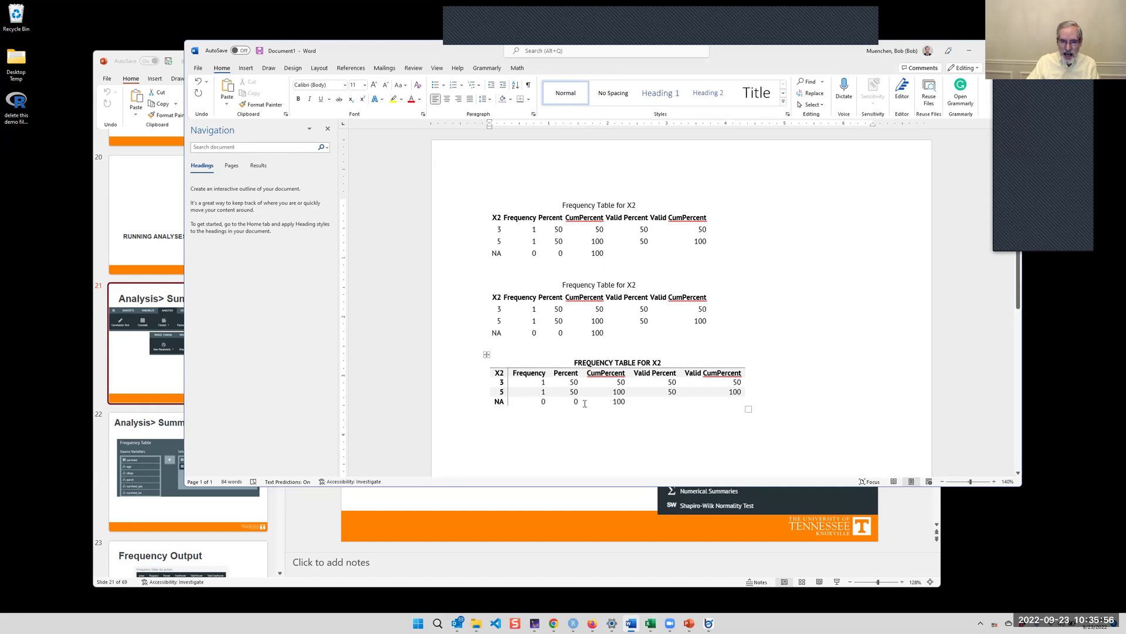
click(719, 384)
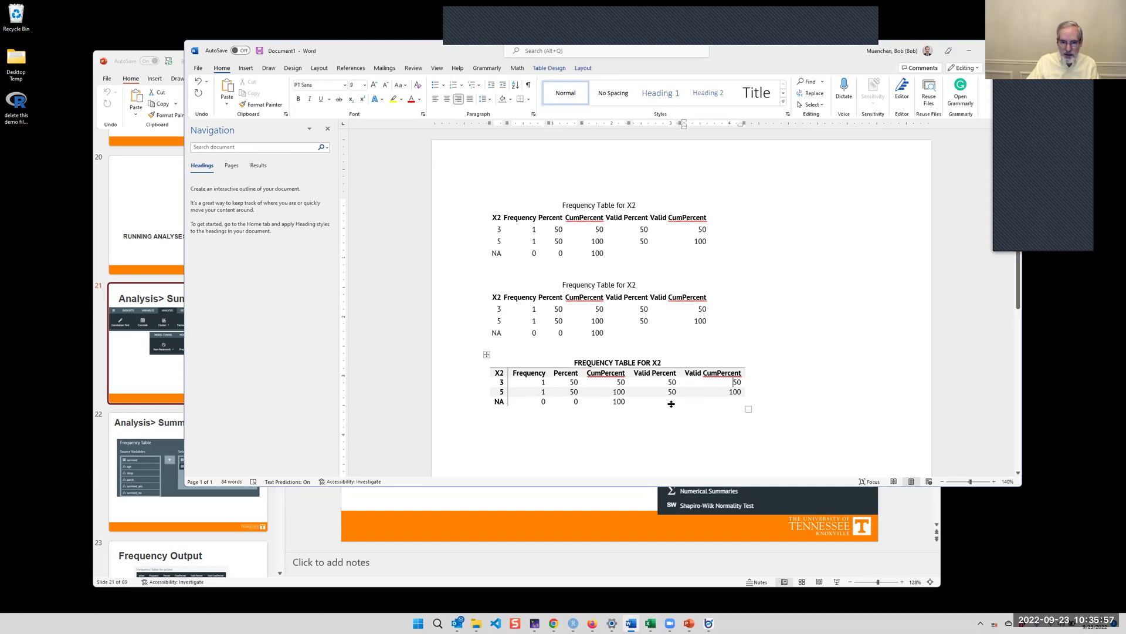
click(631, 403)
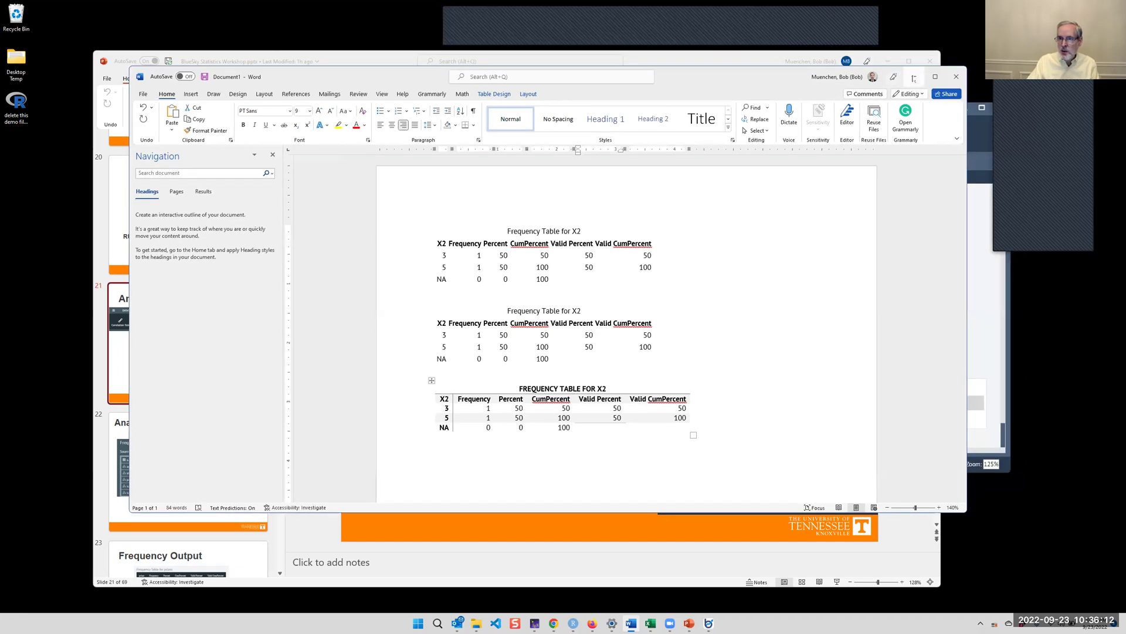
Switch back to BlueSky Statistics, collapse the R editor and review the survived and pclass frequency tables
click(969, 50)
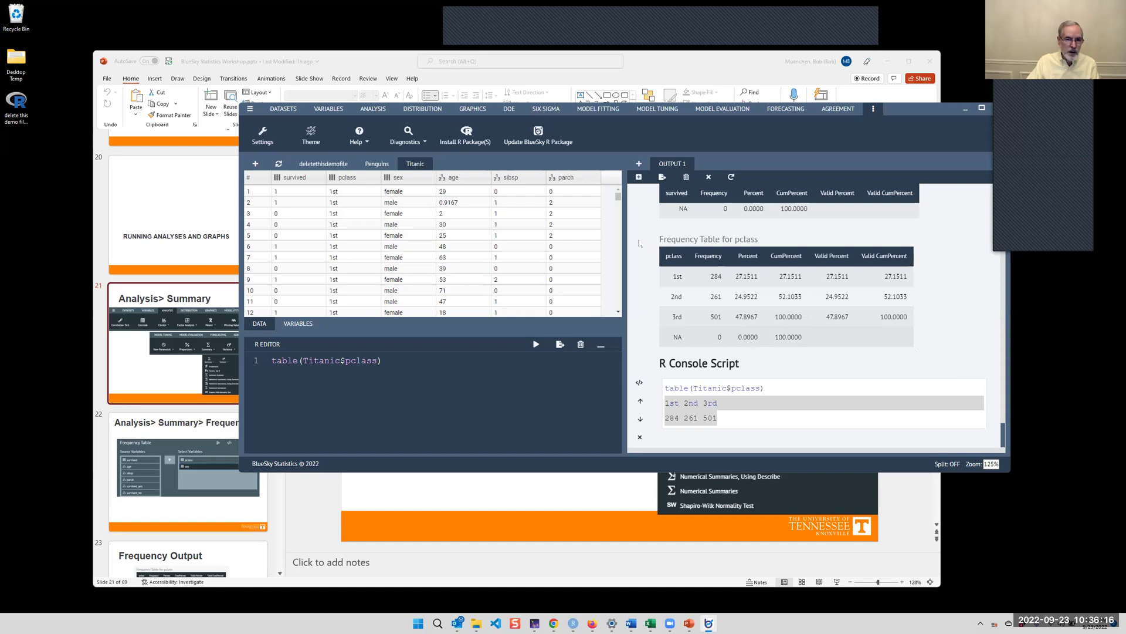
click(609, 345)
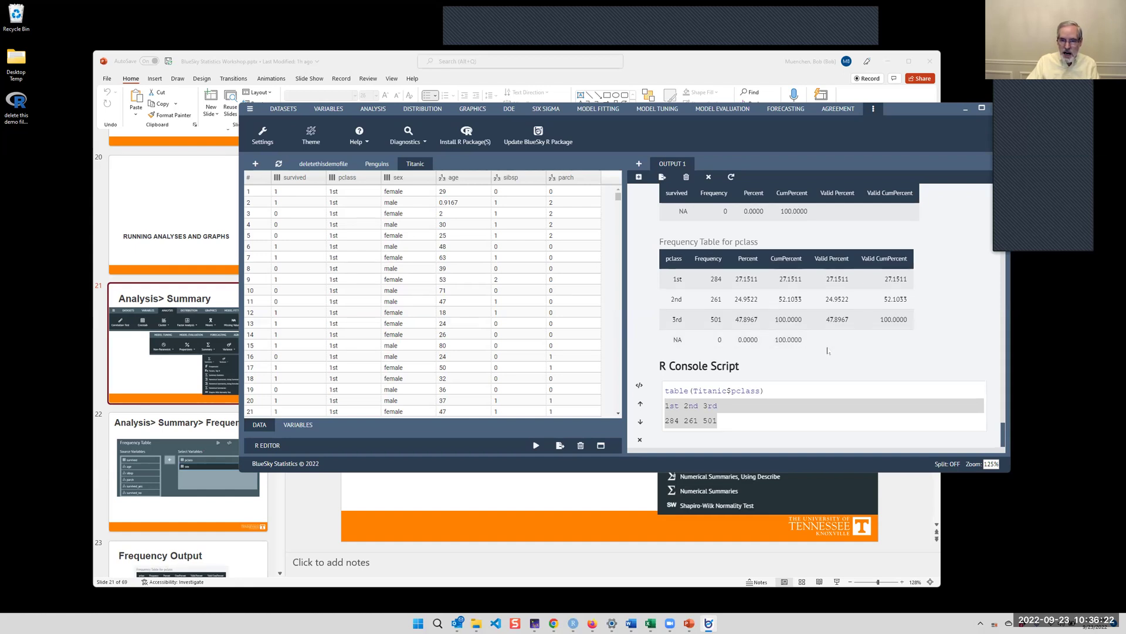
scroll(731, 317, up, 3)
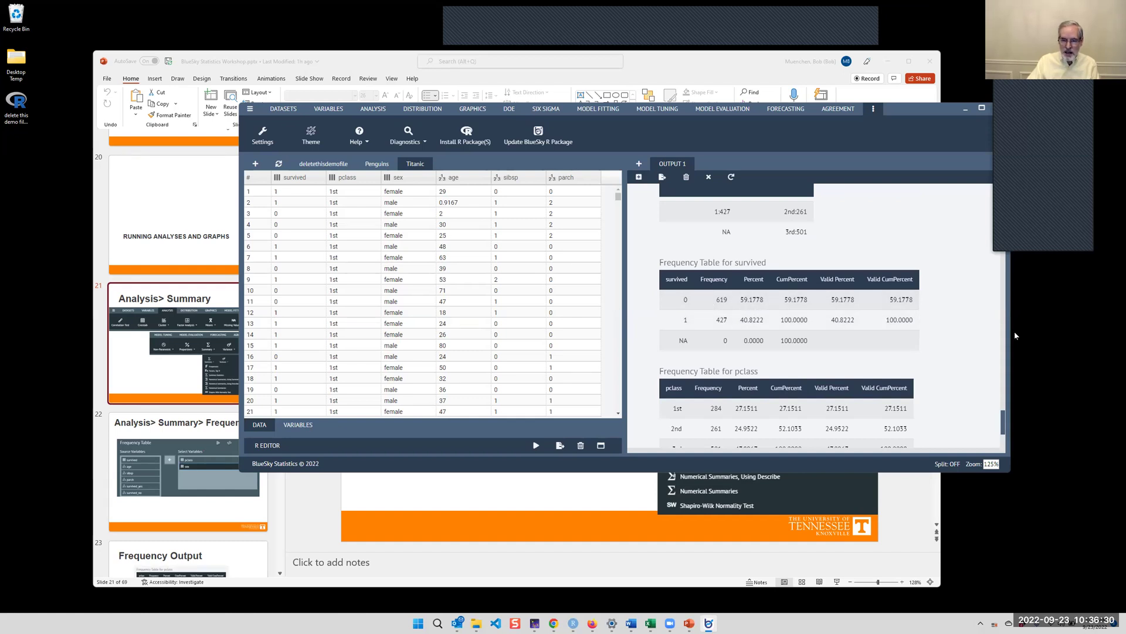
scroll(850, 233, down, 3)
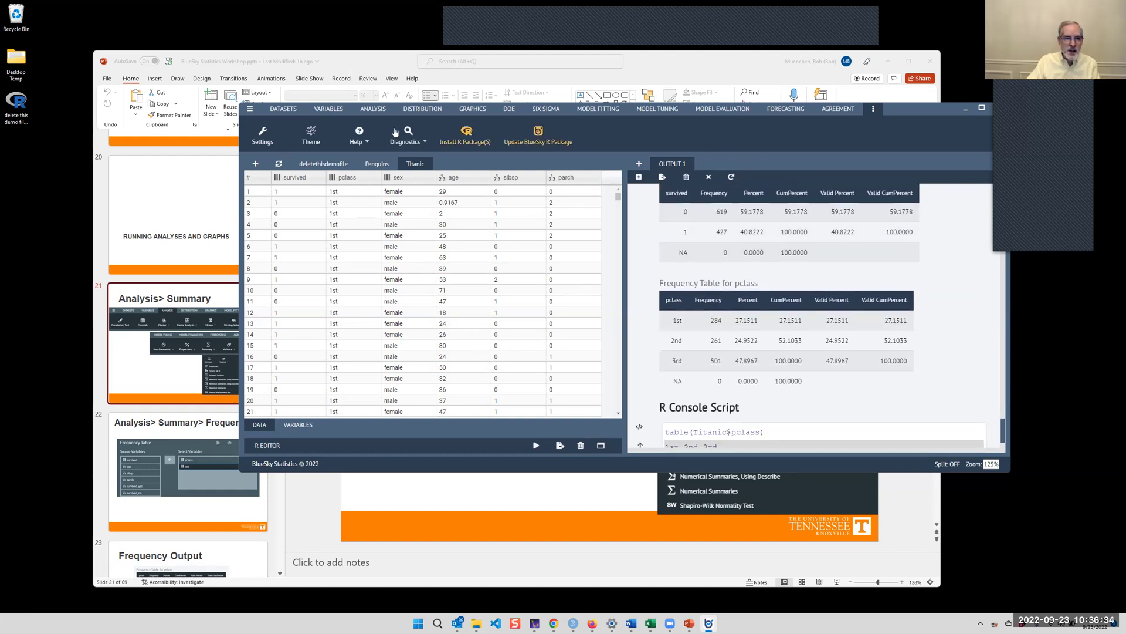
Start a Crosstab analysis with sex as the row variable and survived as the column variable
click(371, 110)
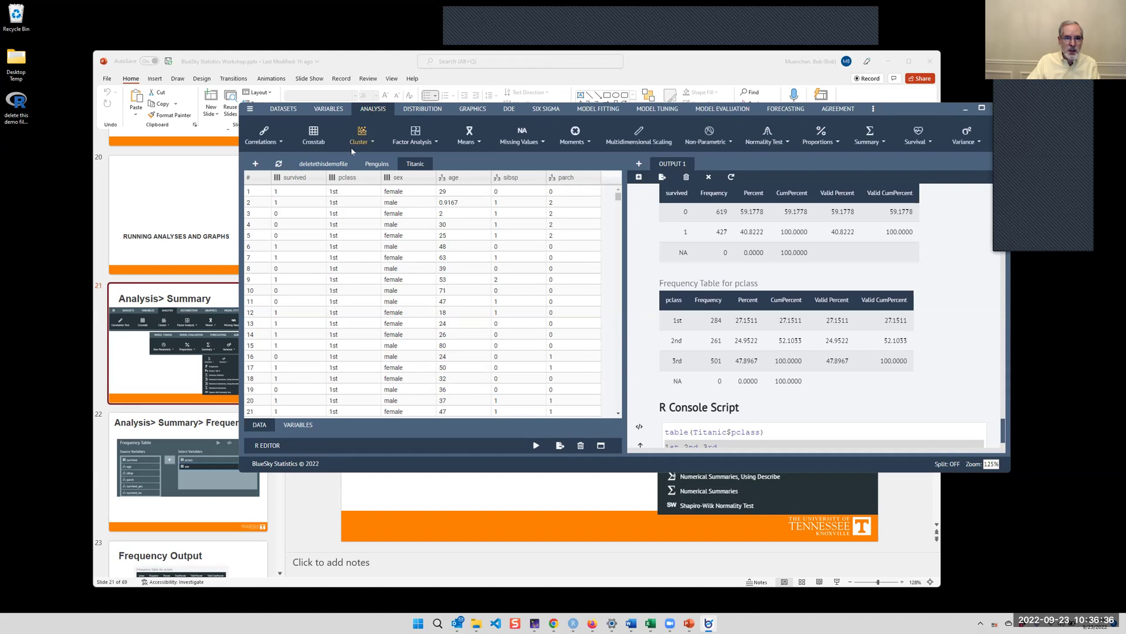
click(315, 142)
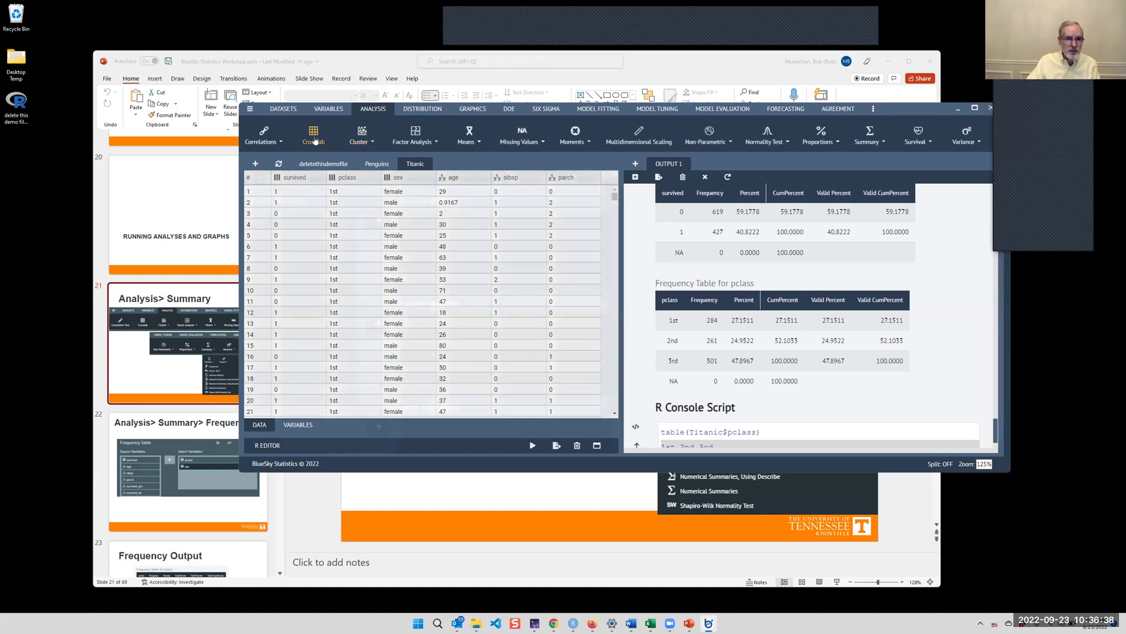
click(315, 258)
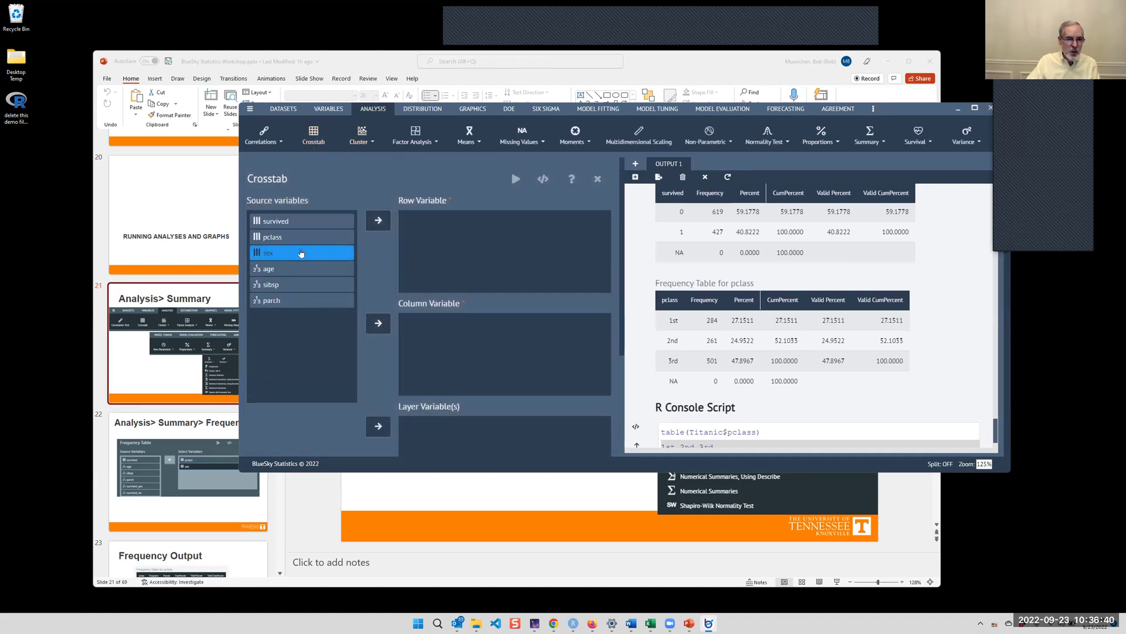
click(379, 220)
click(328, 228)
click(379, 323)
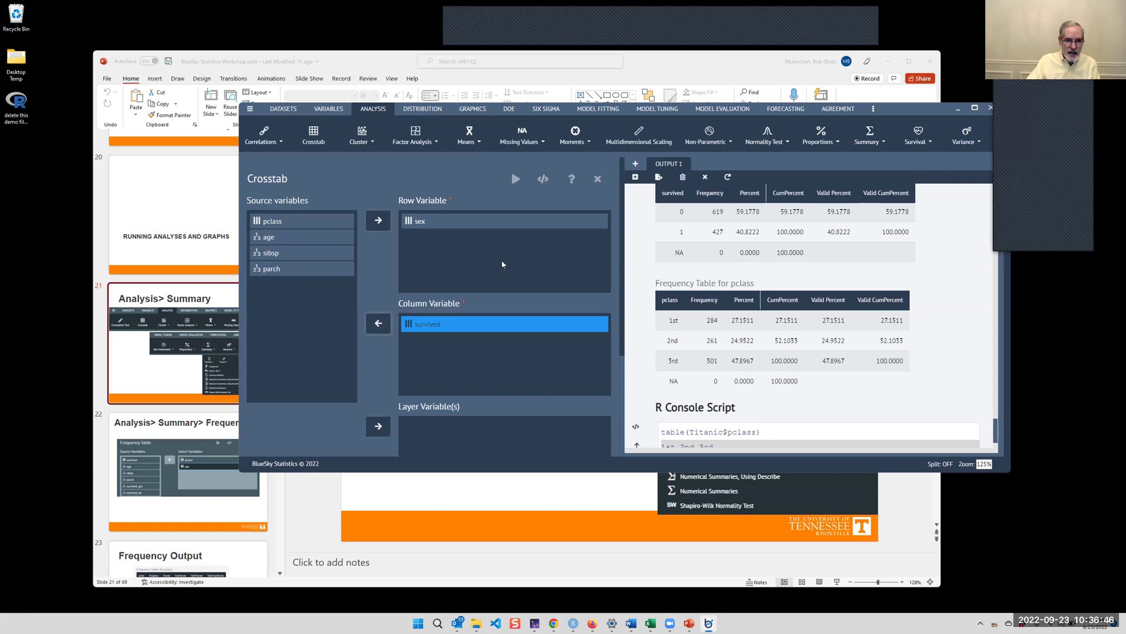
Enable the Chisq statistic and row percentages in the crosstab options and run the analysis
scroll(503, 265, down, 3)
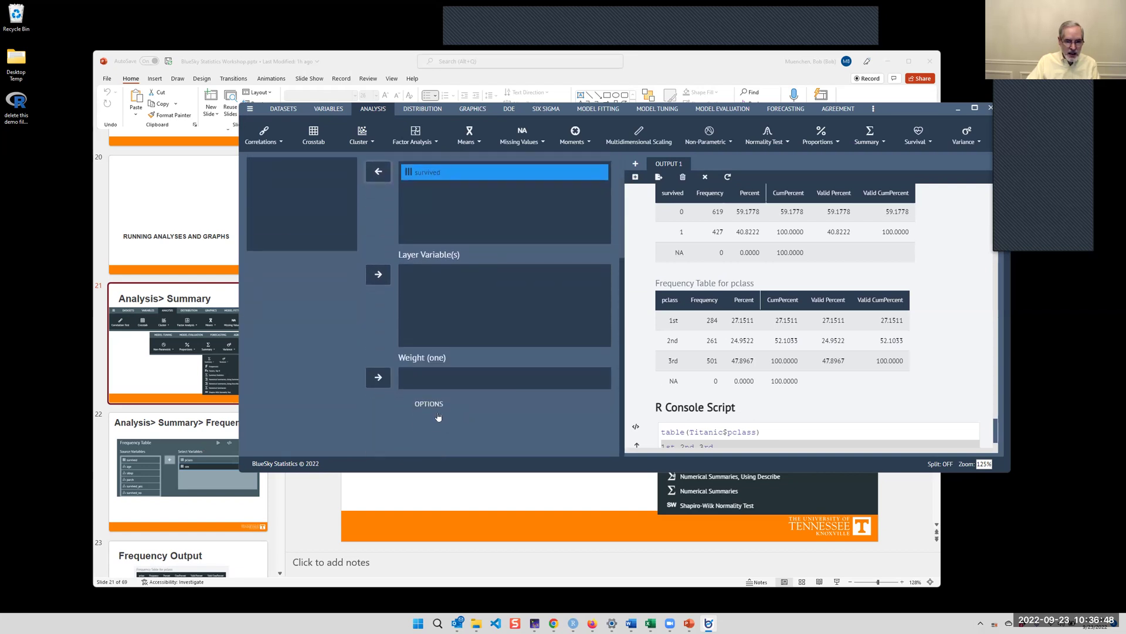
click(429, 405)
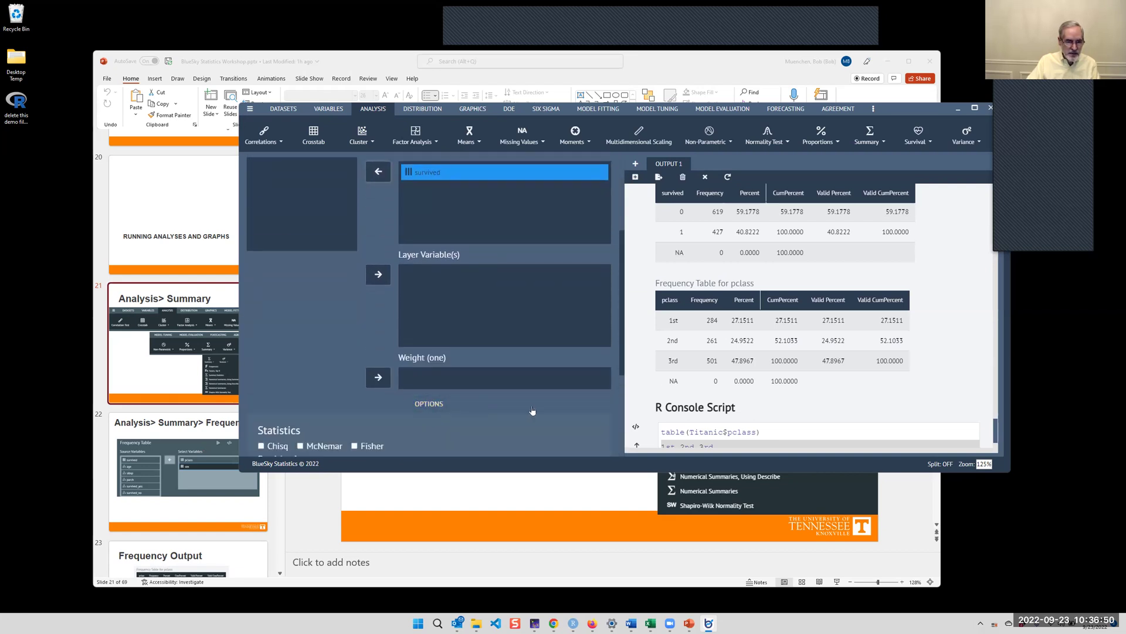
scroll(533, 407, down, 3)
click(261, 315)
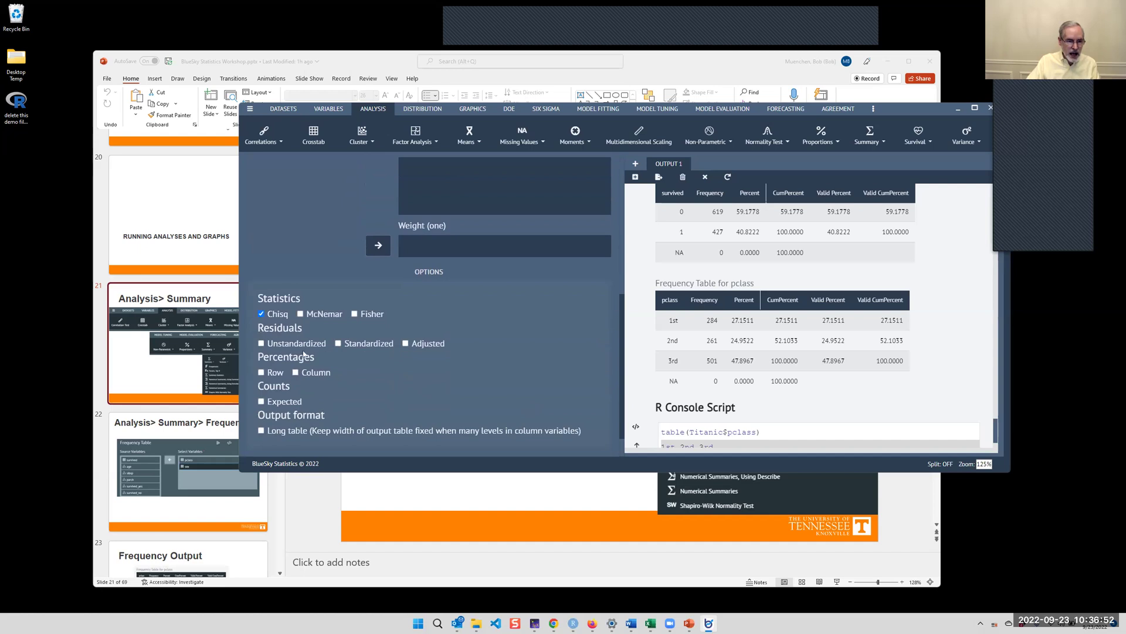
click(262, 373)
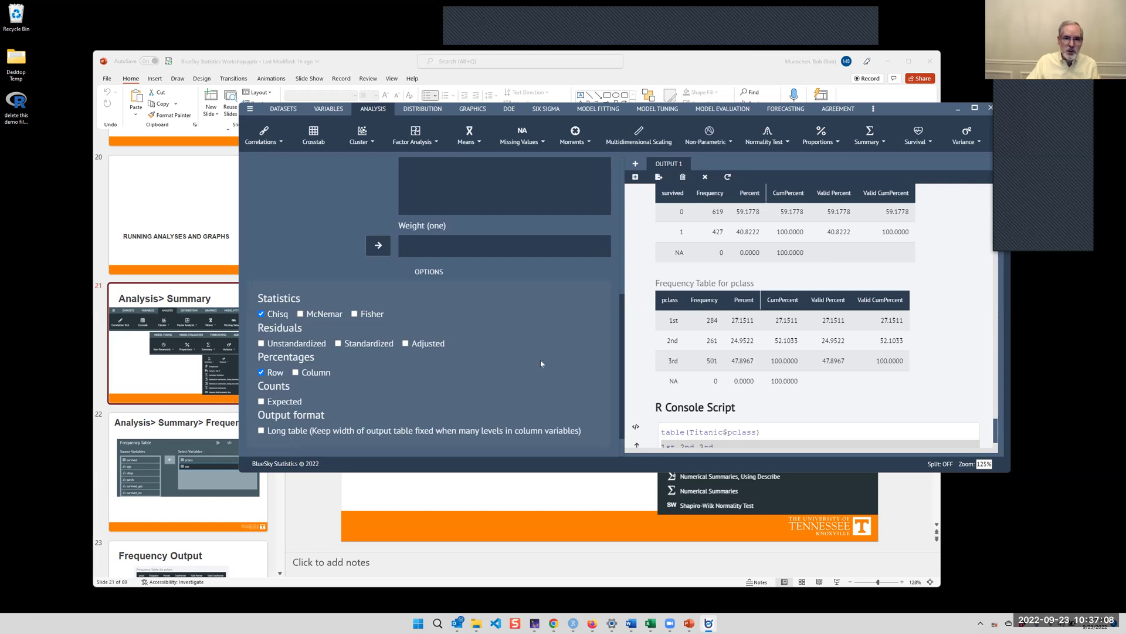
scroll(551, 291, up, 5)
scroll(589, 201, up, 3)
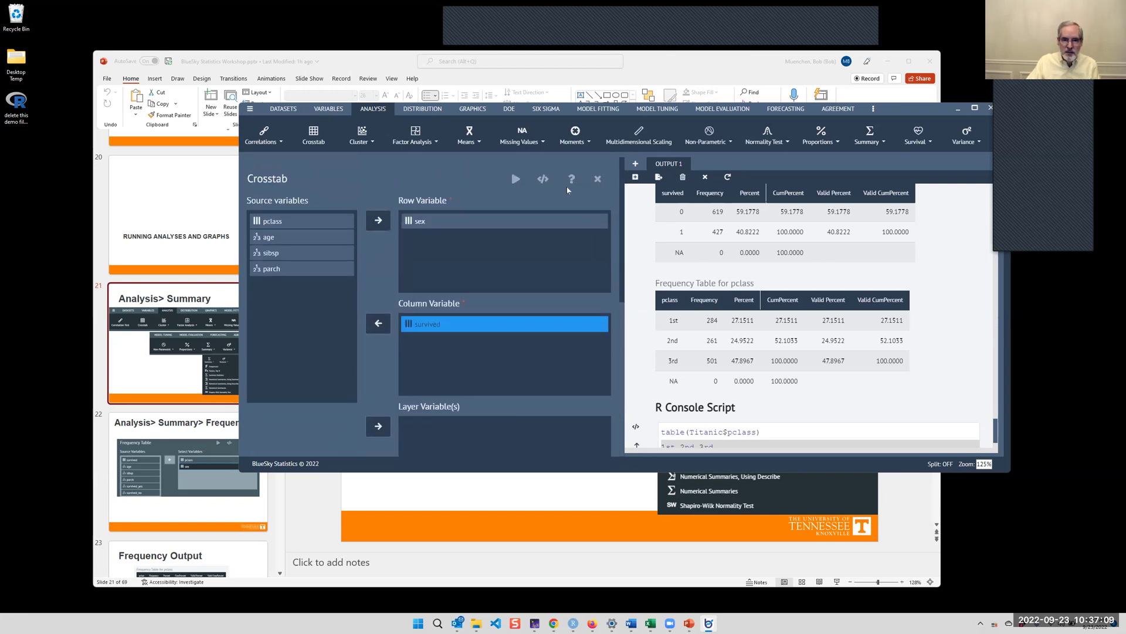
click(516, 179)
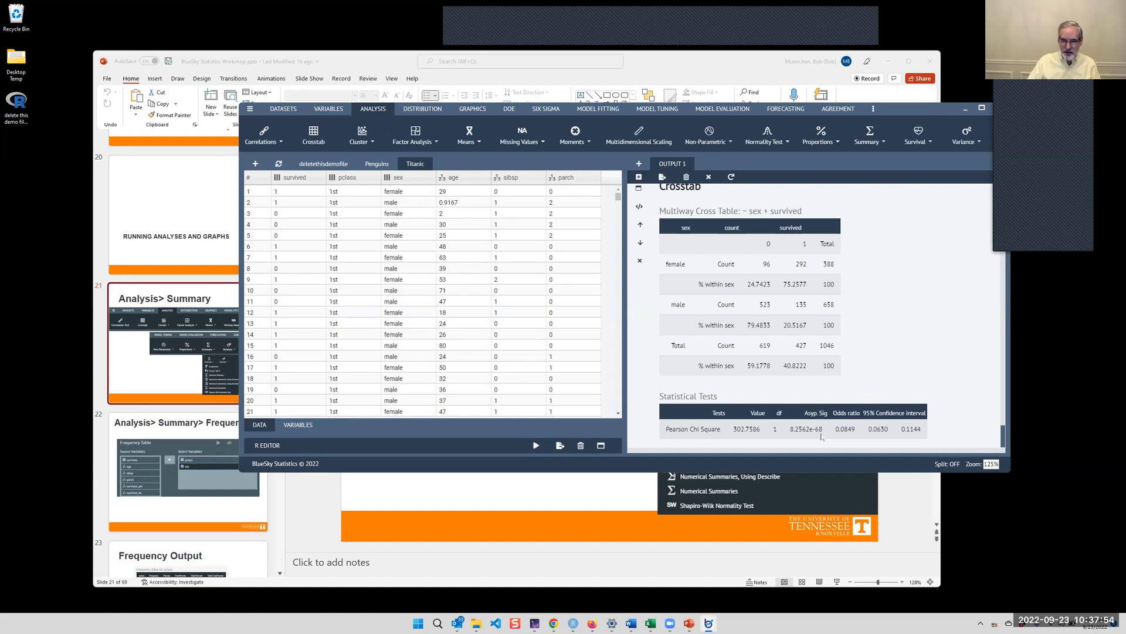
Recall the crosstab's settings from its output, rerun it as a long table without Chisq, and compare both table layouts
scroll(821, 329, up, 2)
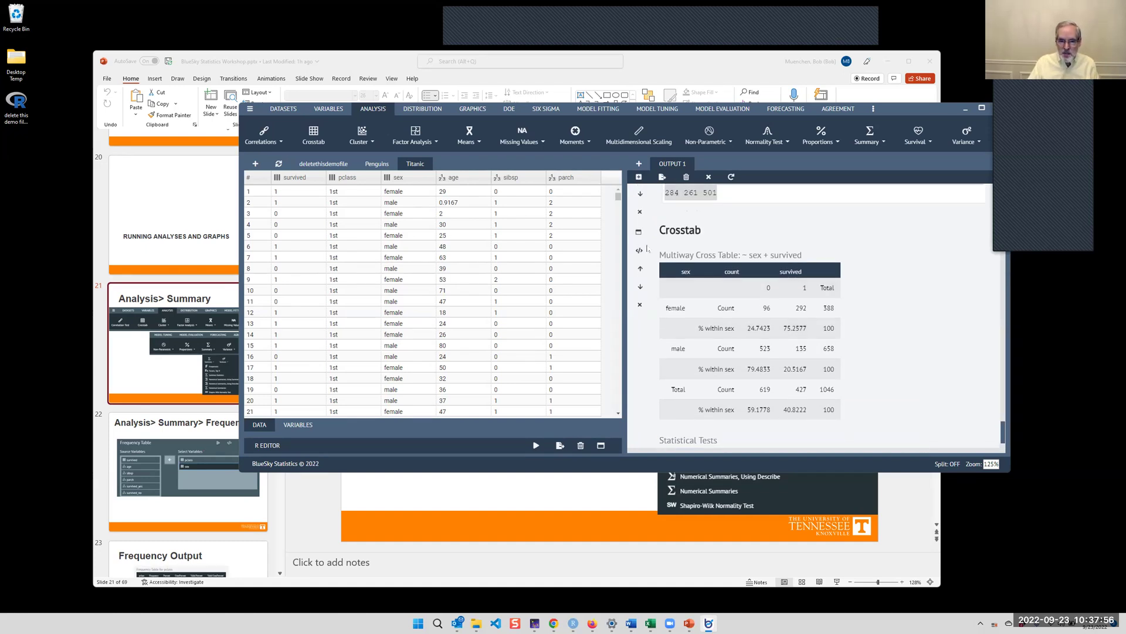
click(638, 235)
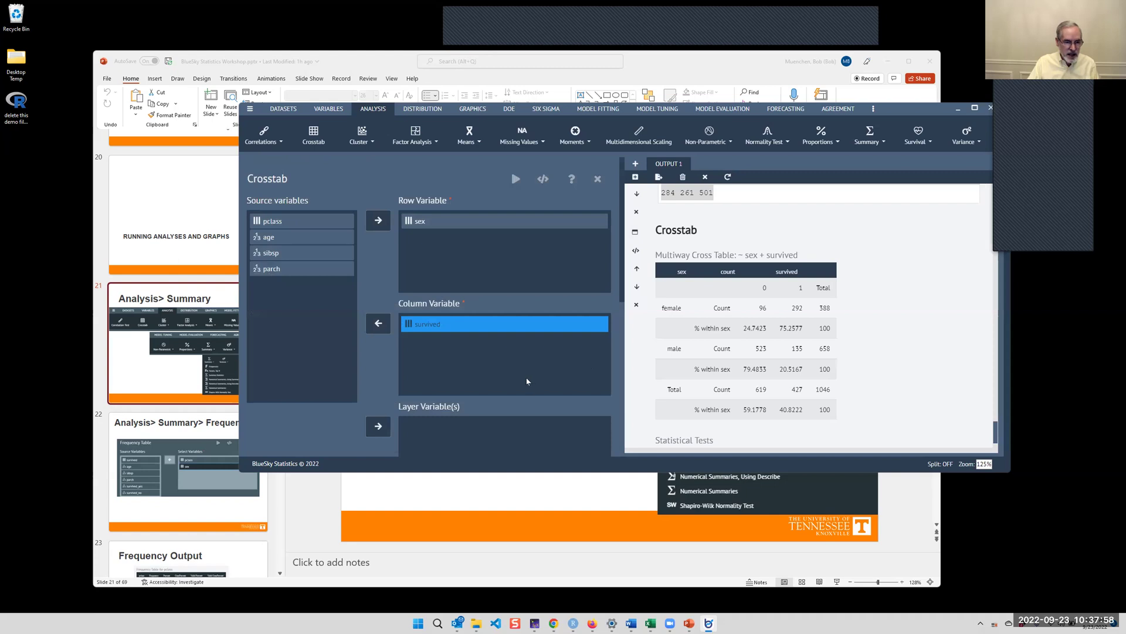
scroll(527, 382, down, 5)
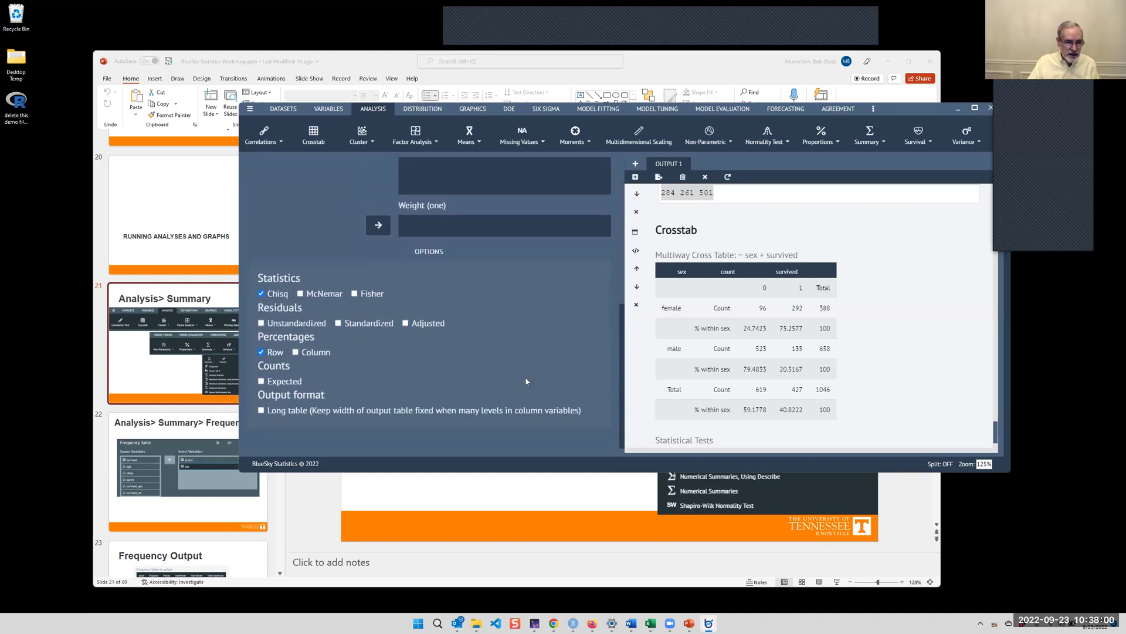
click(263, 407)
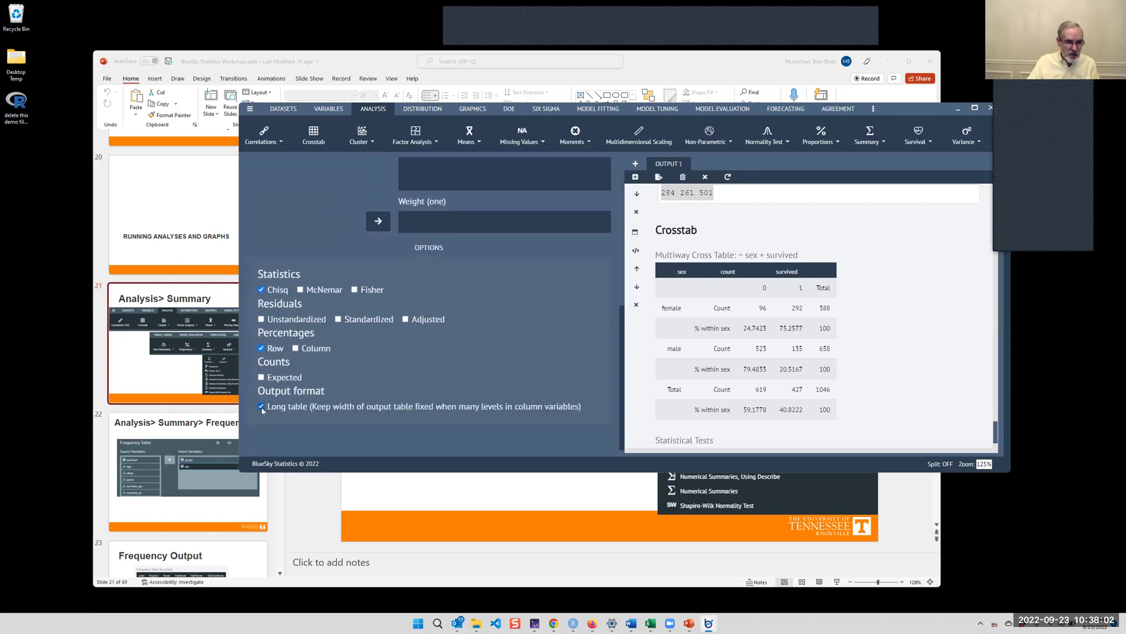
click(262, 290)
scroll(548, 319, up, 10)
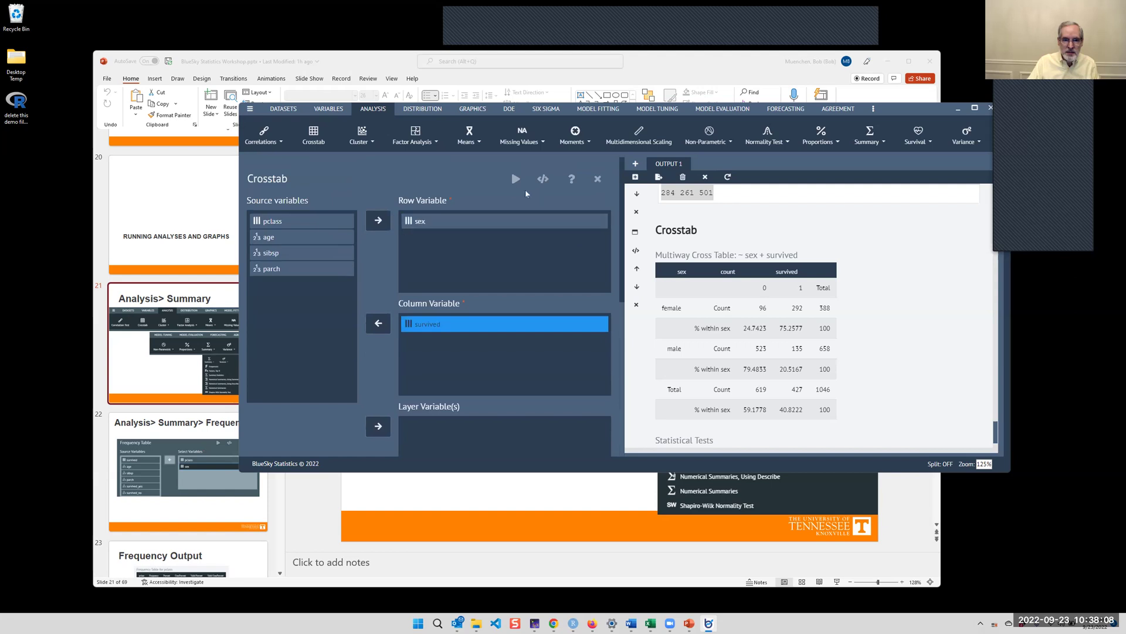
click(516, 179)
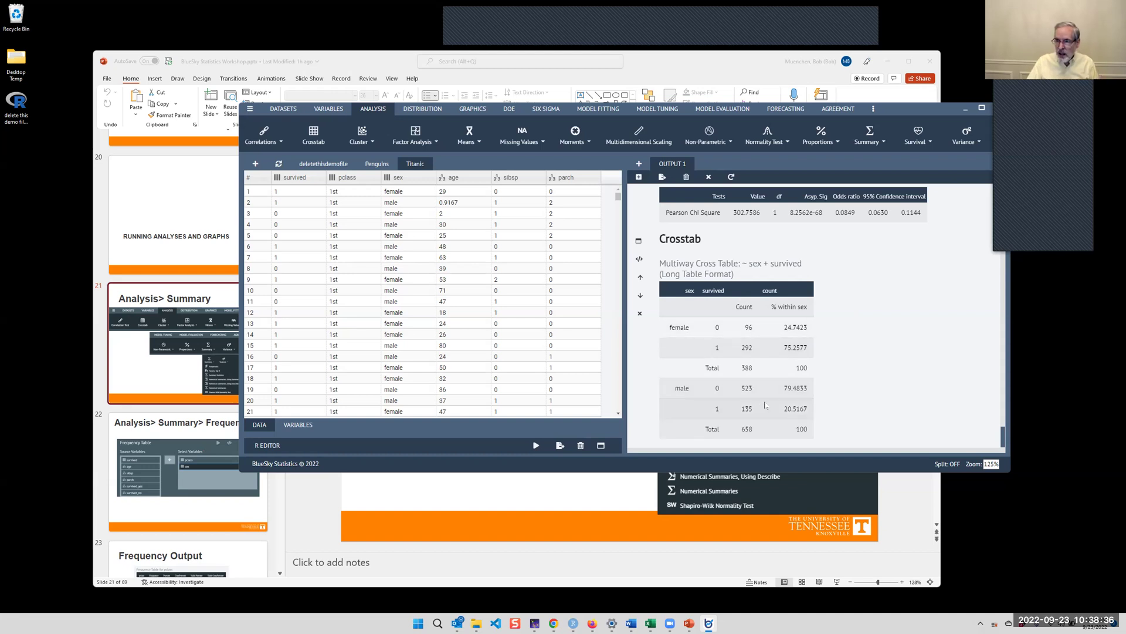
scroll(766, 387, up, 5)
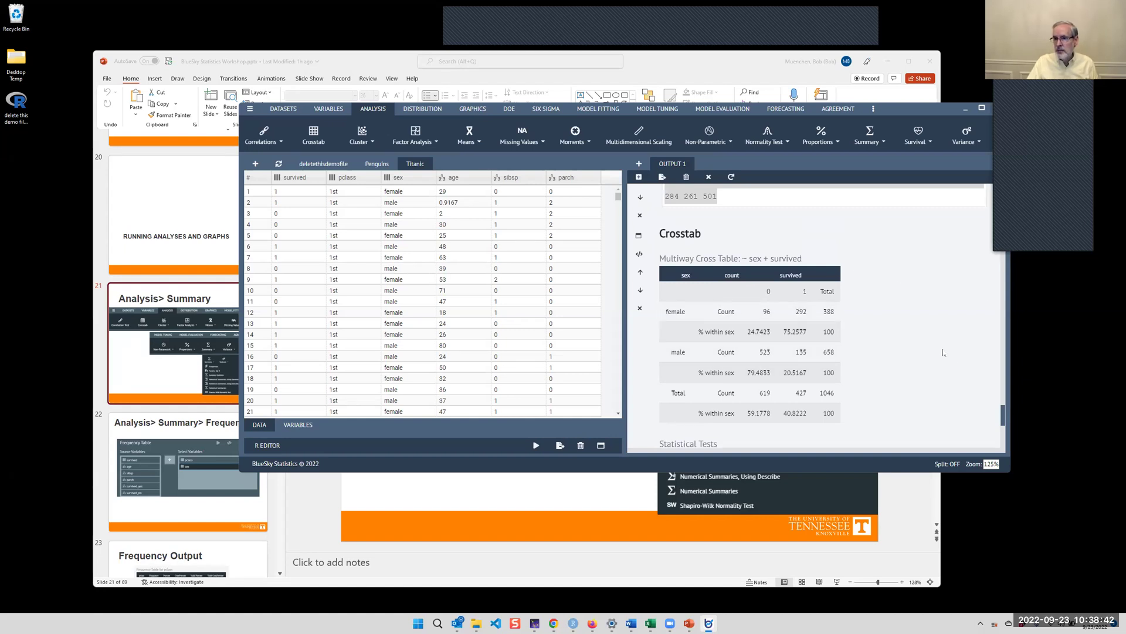
scroll(936, 327, down, 5)
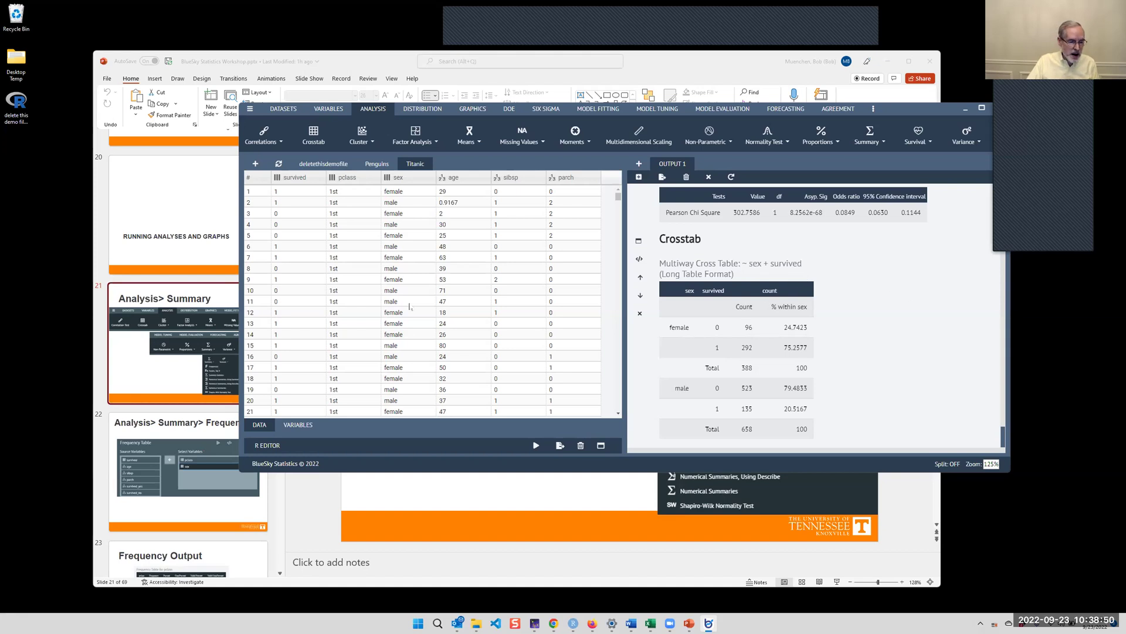
Browse the presentation's slide thumbnails as far as the bar chart slides and display BlueSky's Graphics commands
scroll(111, 303, down, 7)
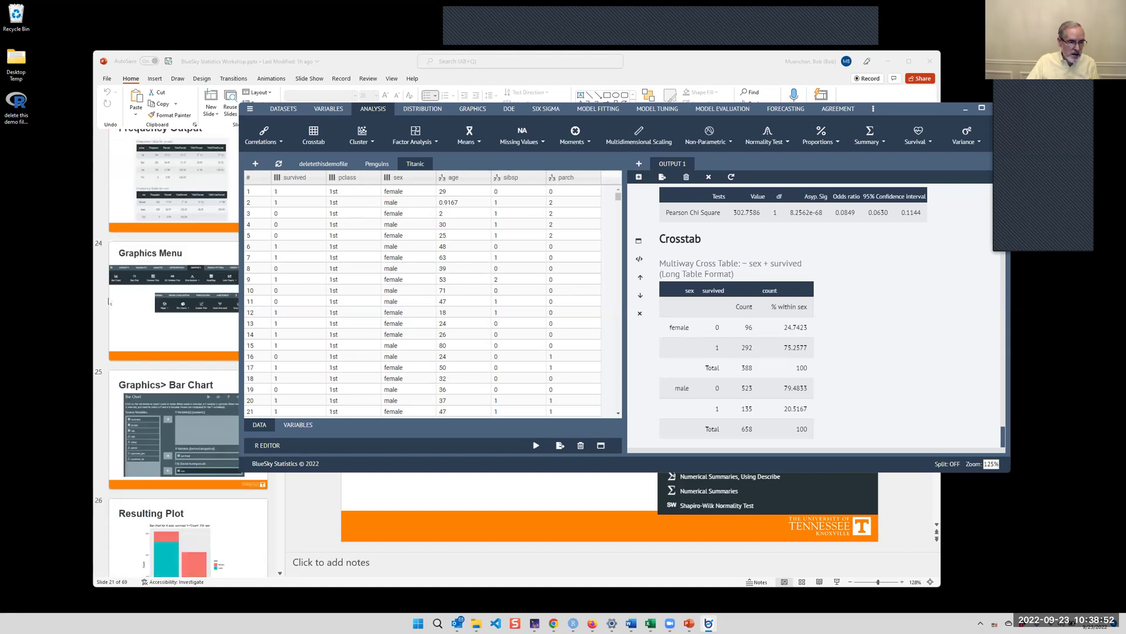
scroll(111, 303, down, 2)
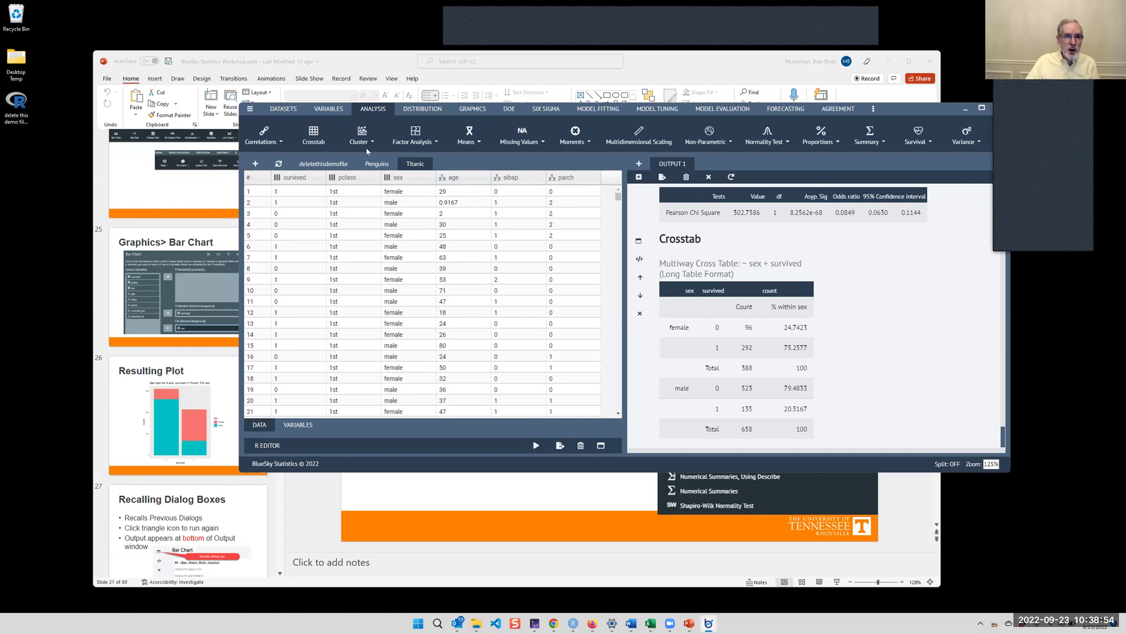
click(472, 109)
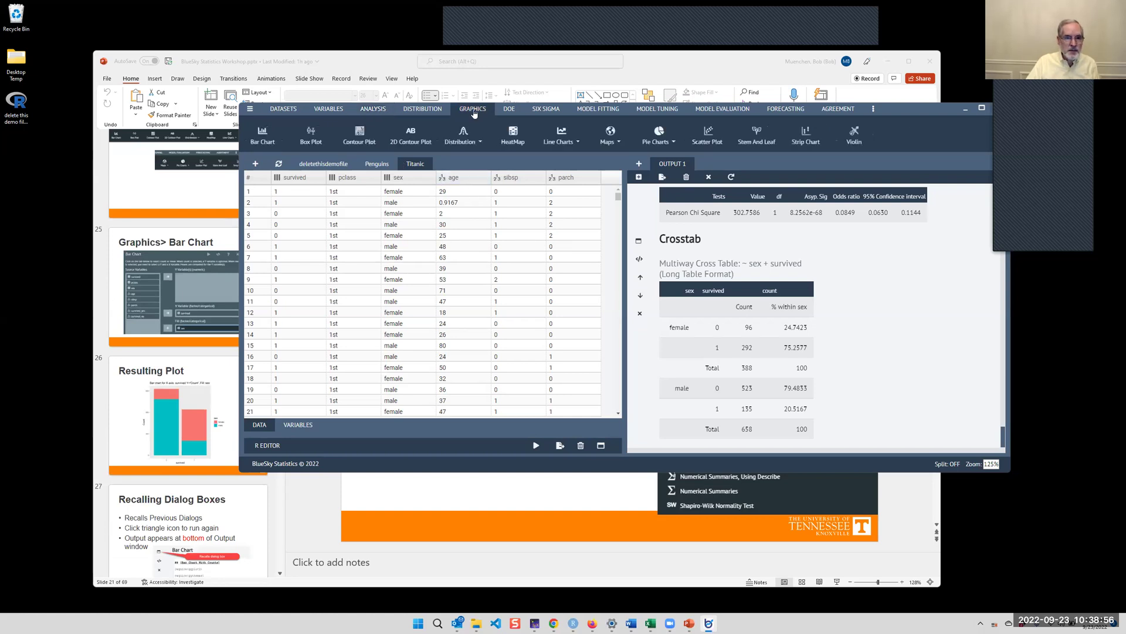
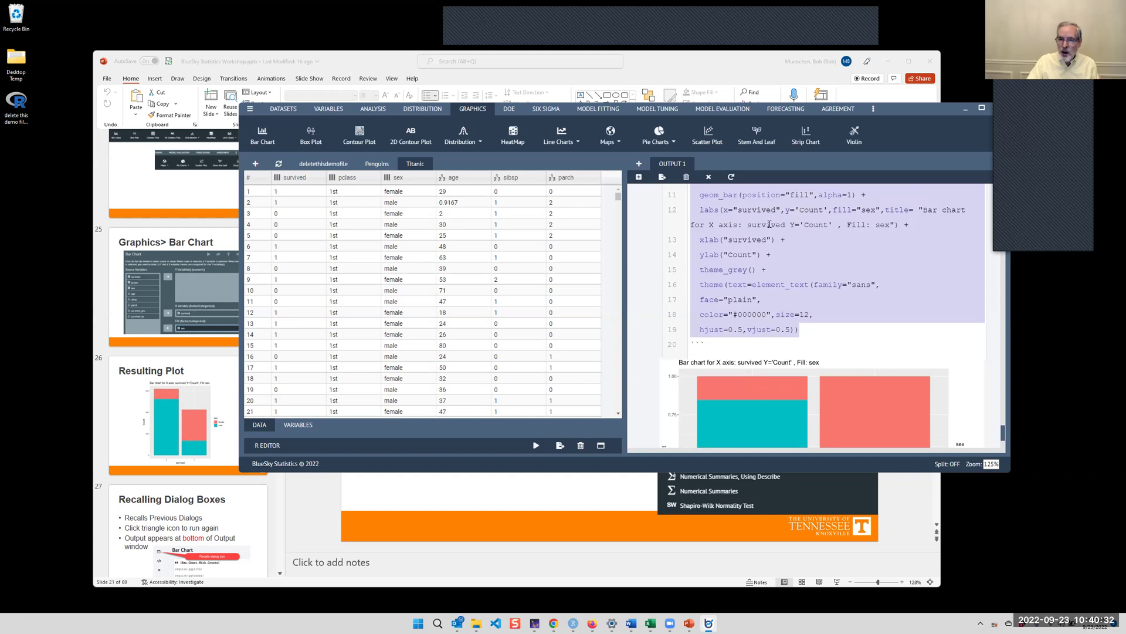
Copy the highlighted bar chart code from the BlueSky output and paste it into the empty untitled document in RStudio
right_click(769, 224)
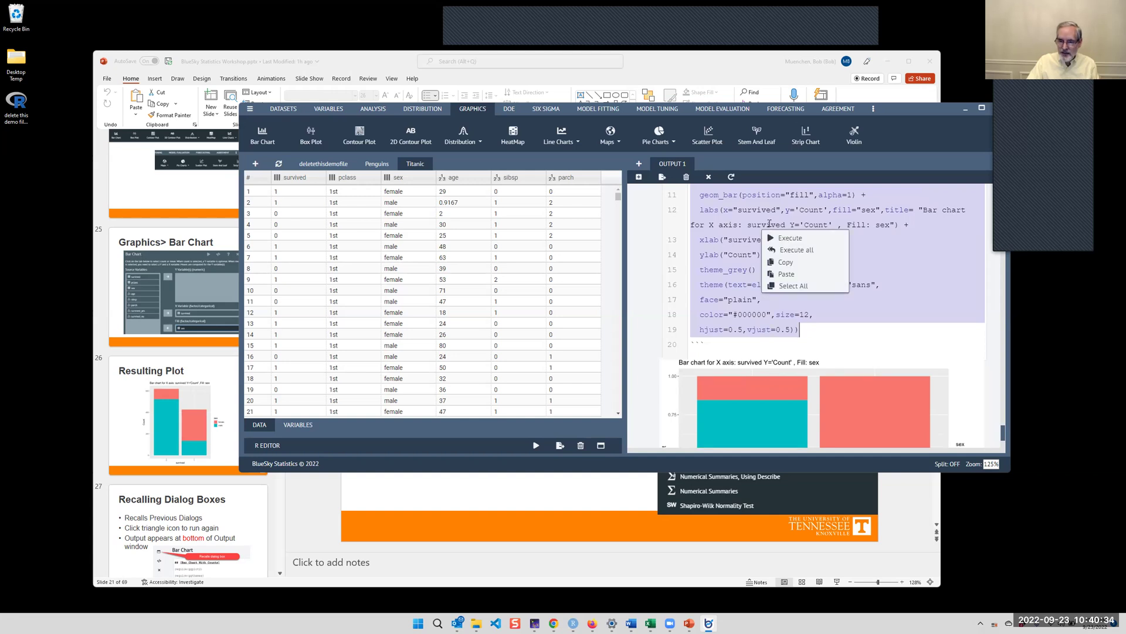
click(789, 264)
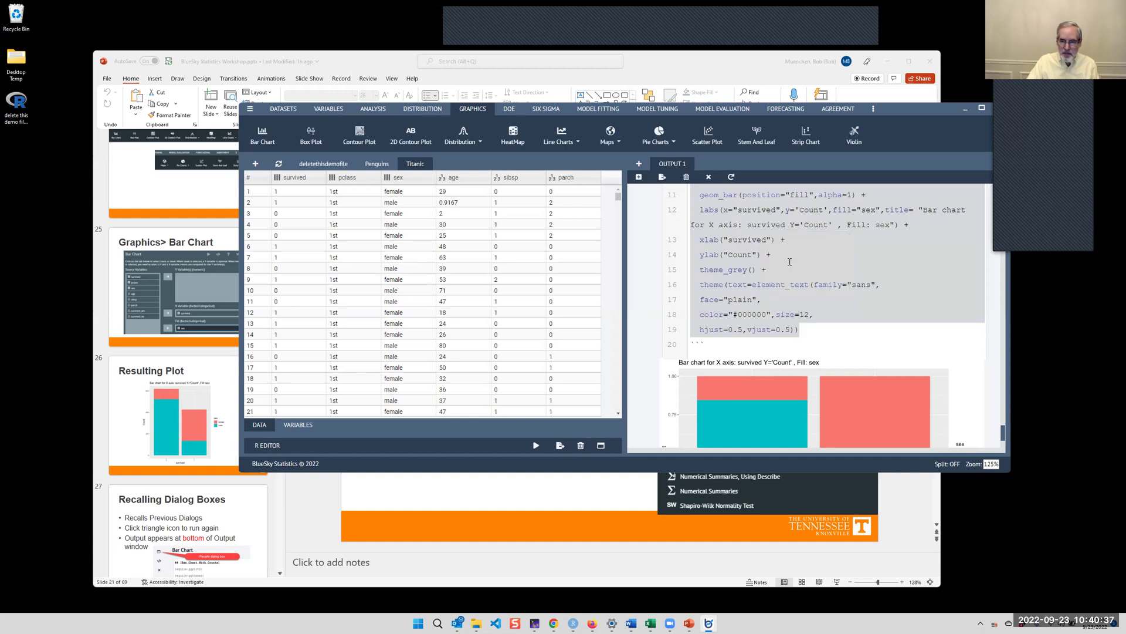
click(572, 622)
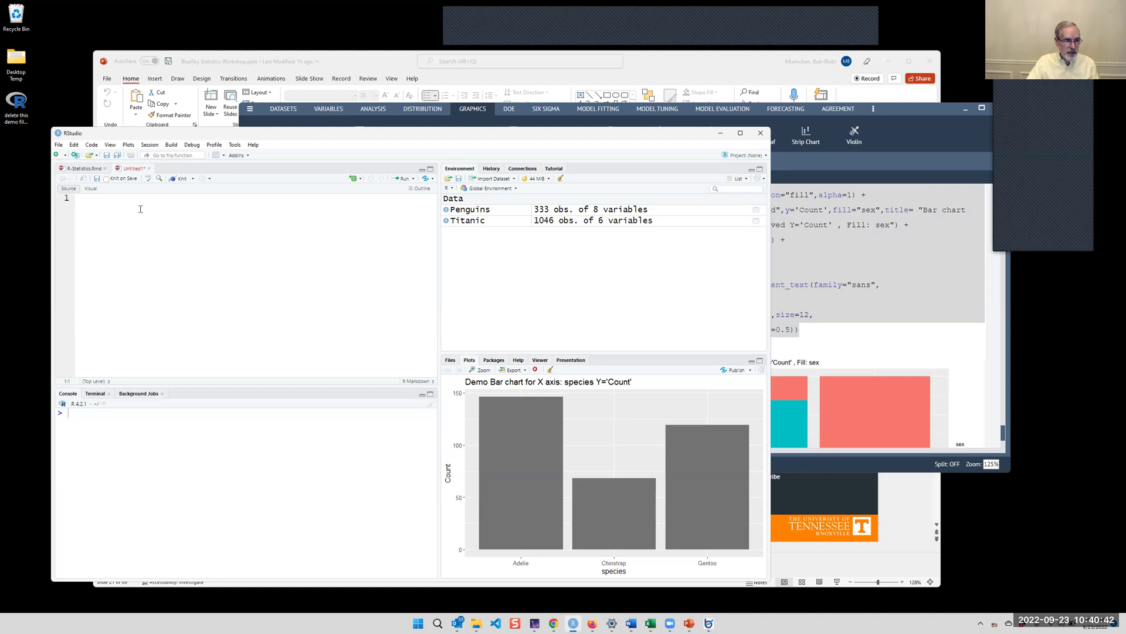
key(ctrl+v)
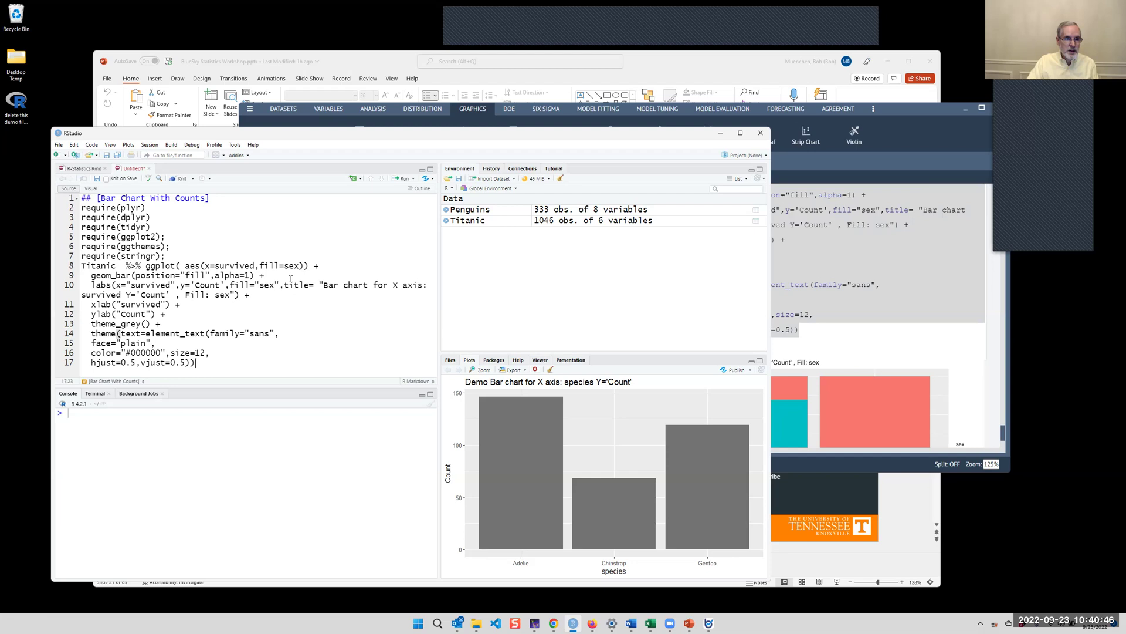
Run the pasted code from require(plyr) through the final theme line to draw the survived-by-sex bar chart in RStudio
drag(211, 369, 59, 210)
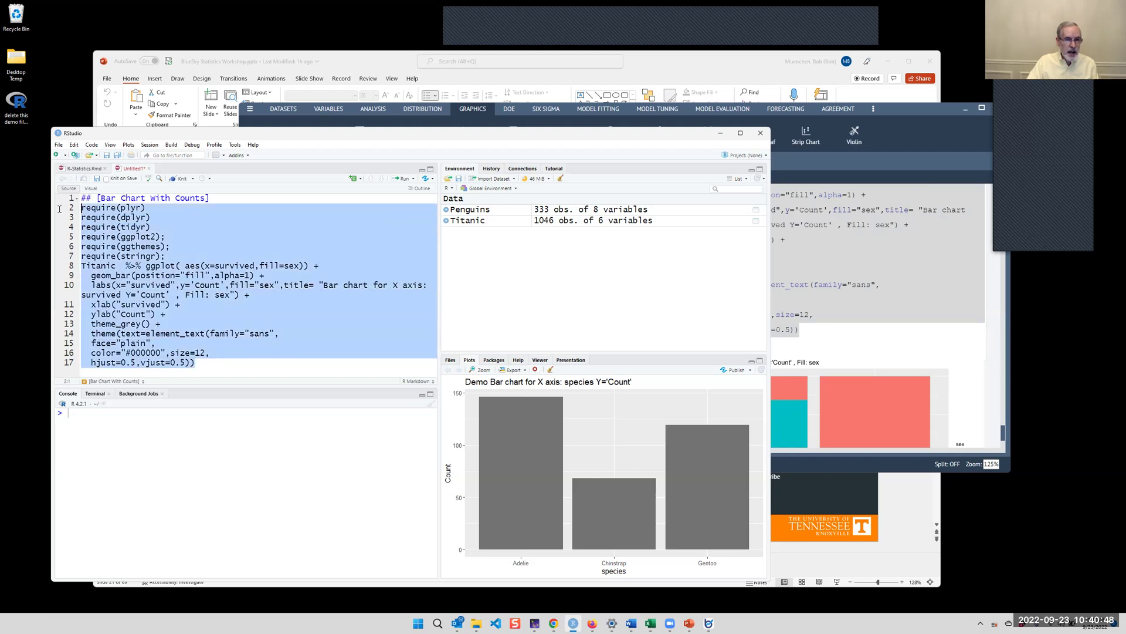
click(413, 179)
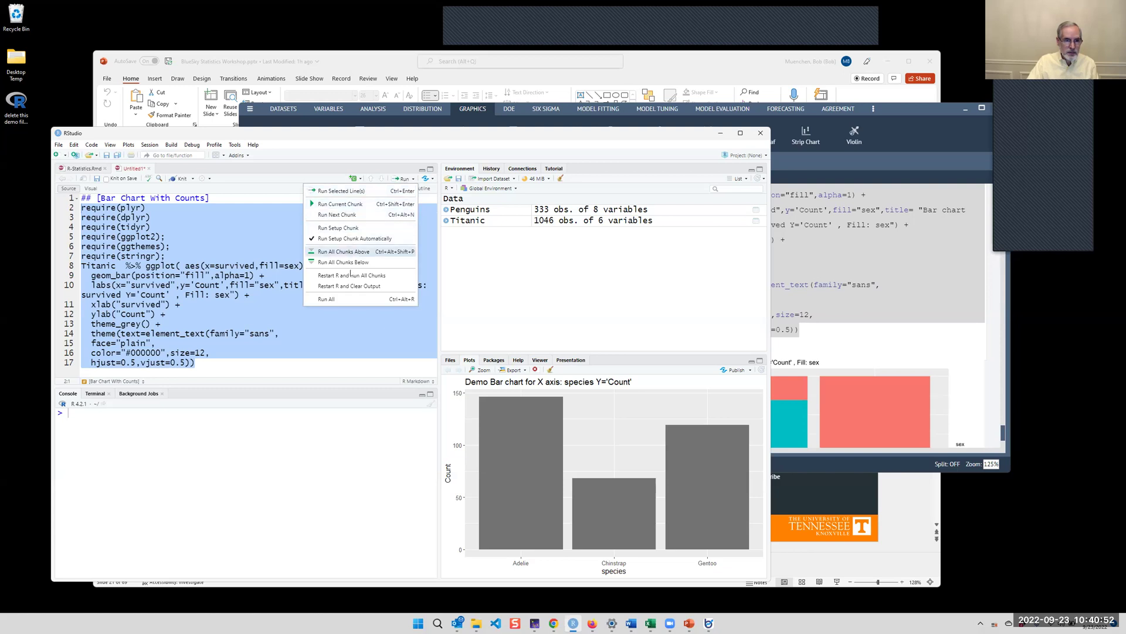
click(344, 304)
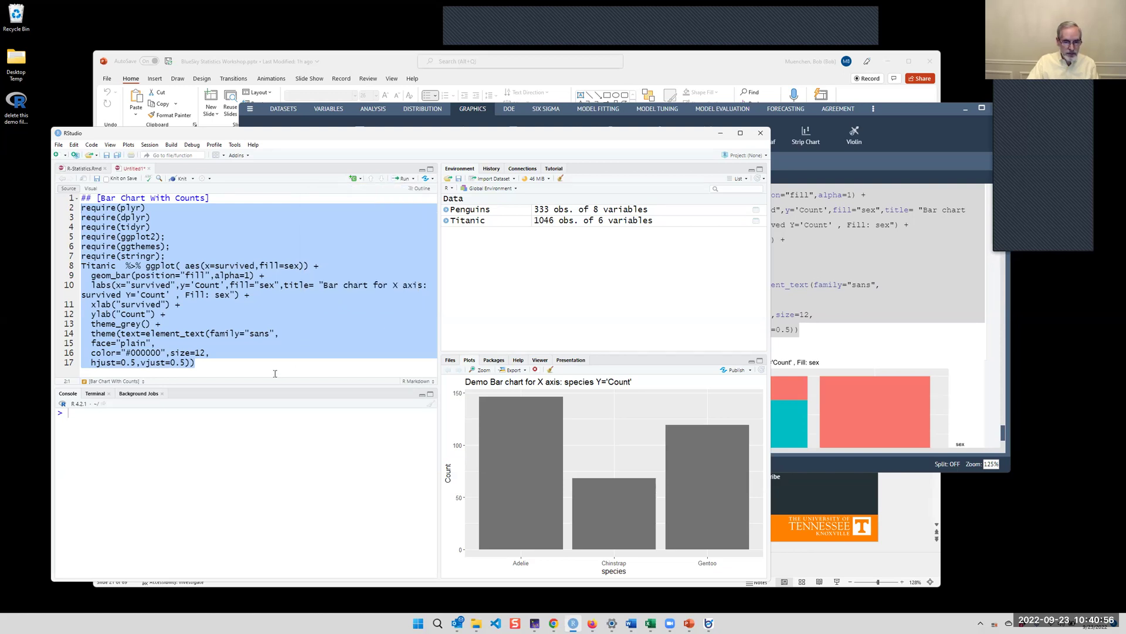
drag(232, 364, 43, 208)
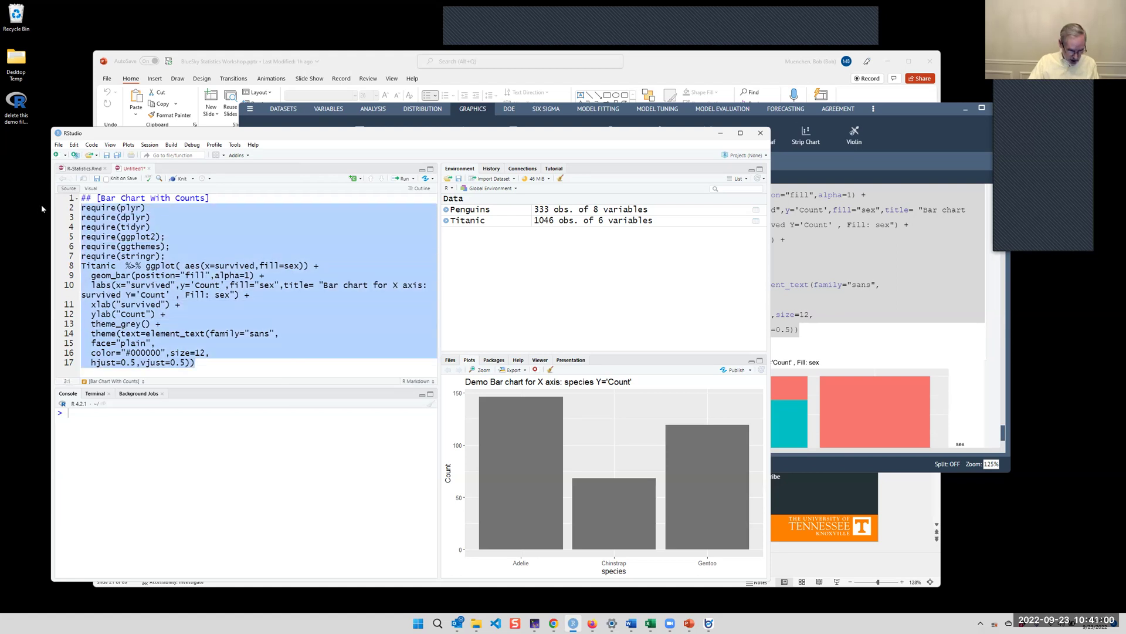
key(ctrl+Return)
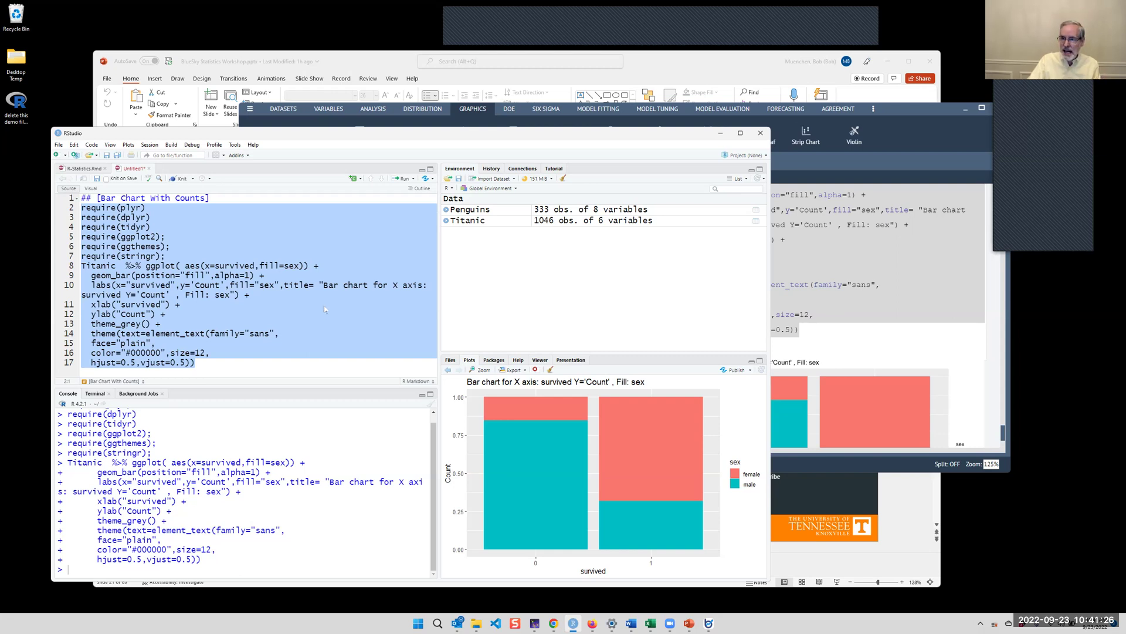
Minimize RStudio to return to BlueSky Statistics and display its Datasets, Variables and Graphics commands
click(720, 132)
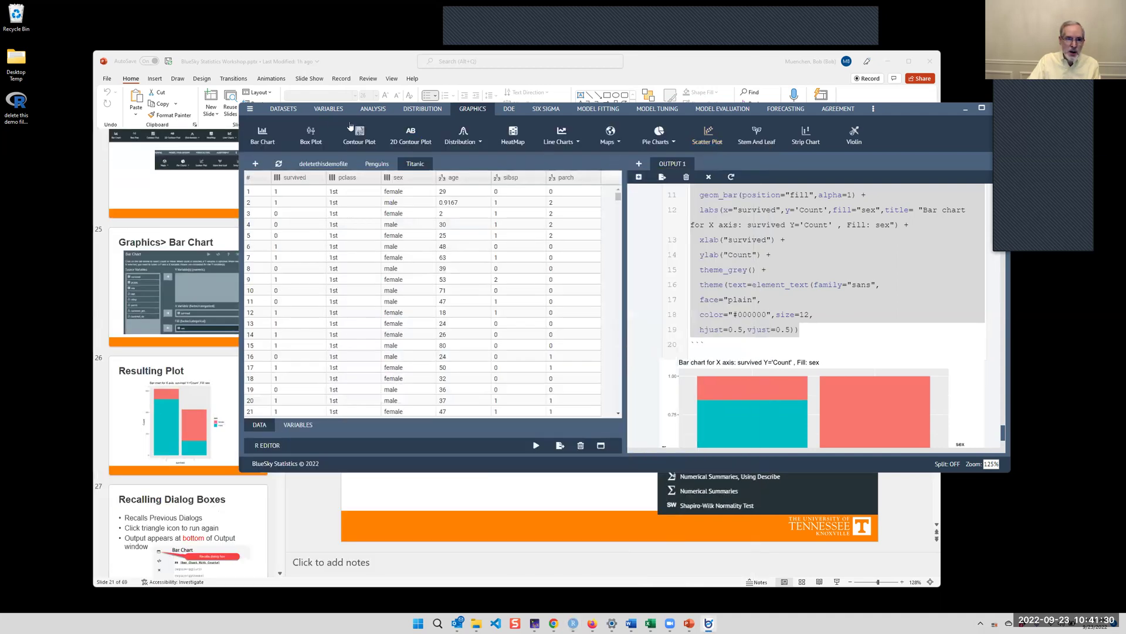
click(282, 111)
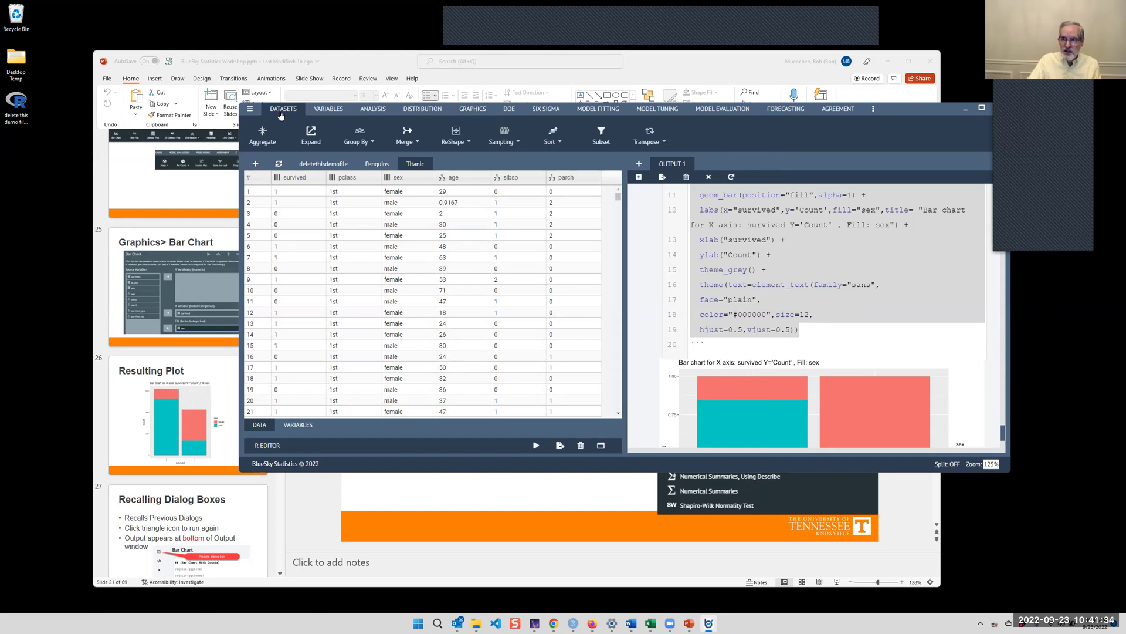
click(326, 111)
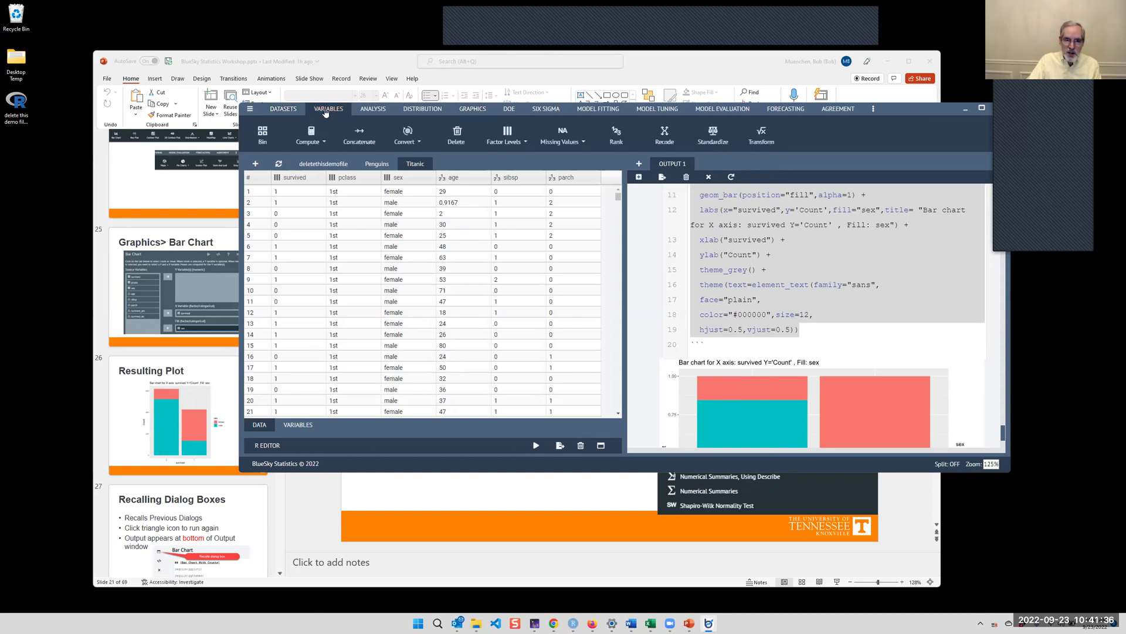
click(469, 111)
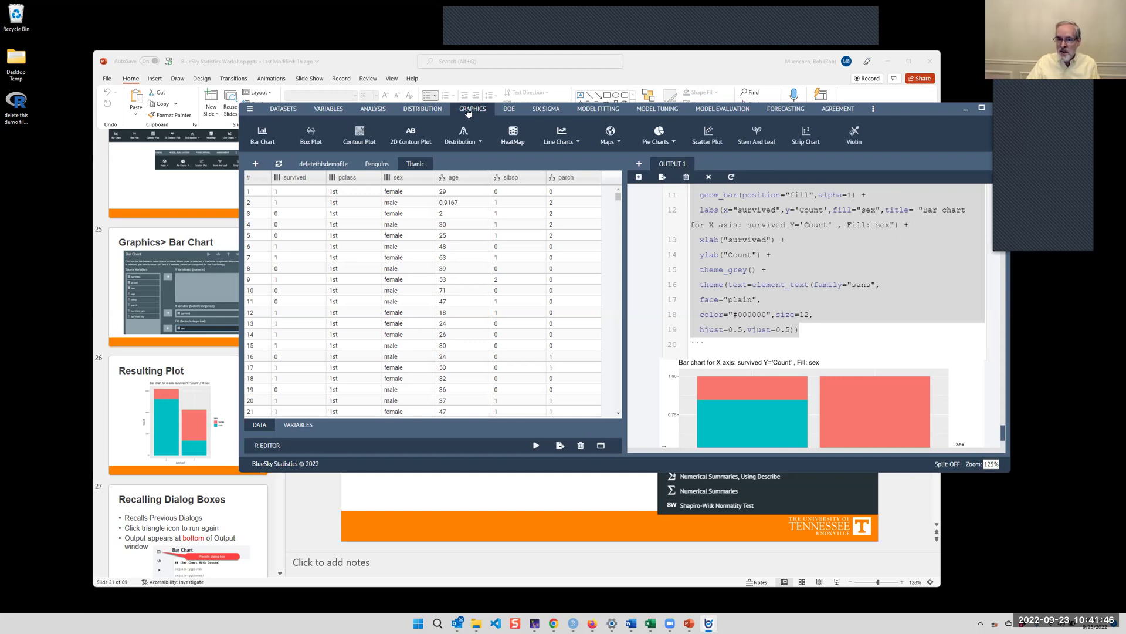
Clear the code highlight in the BlueSky output and review the bar chart's code from the require lines through the theme settings
click(853, 335)
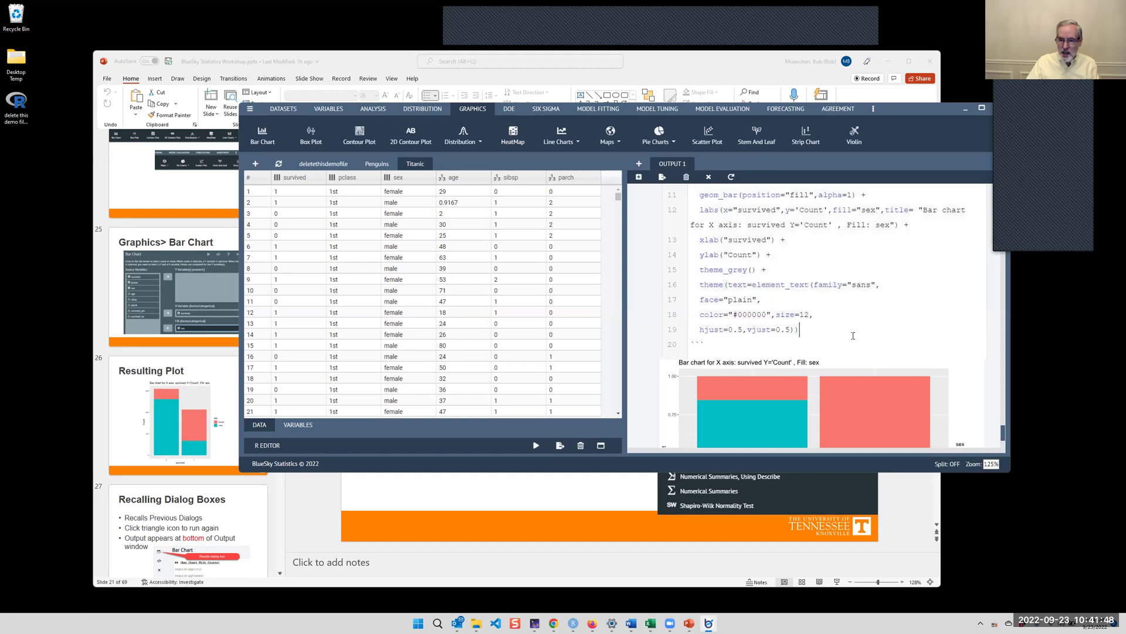
scroll(853, 291, up, 5)
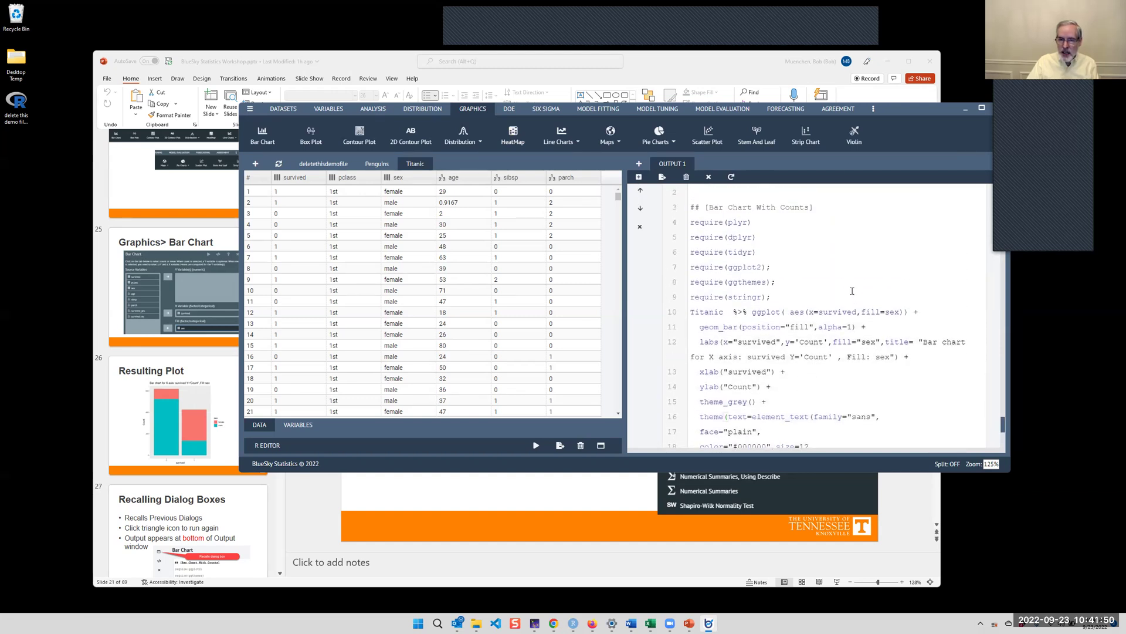
scroll(754, 227, down, 1)
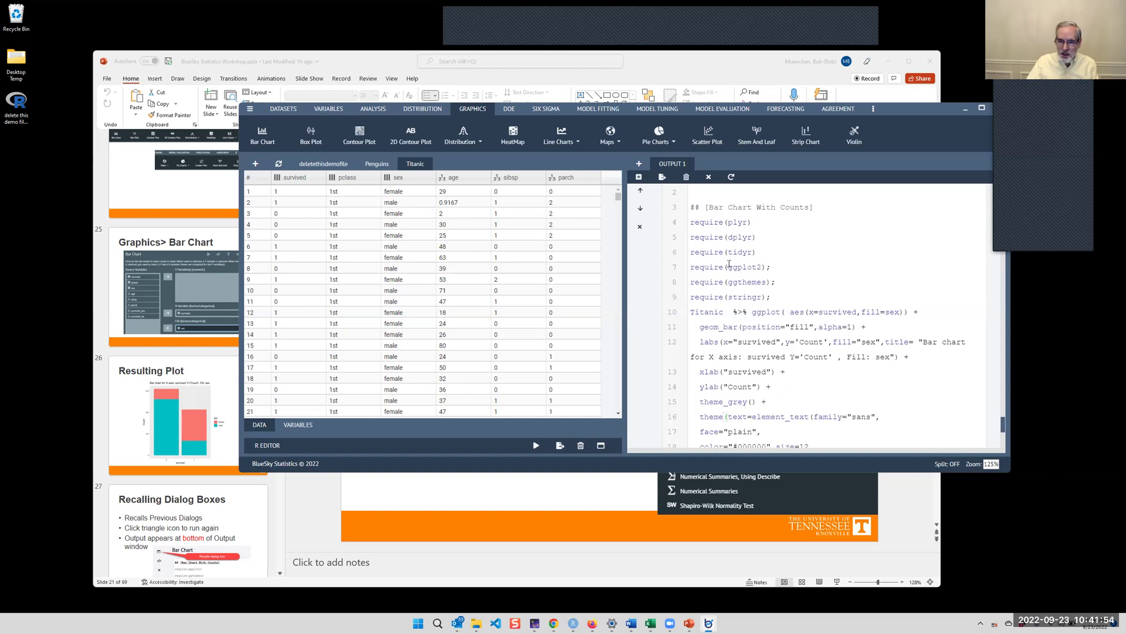
scroll(814, 238, down, 2)
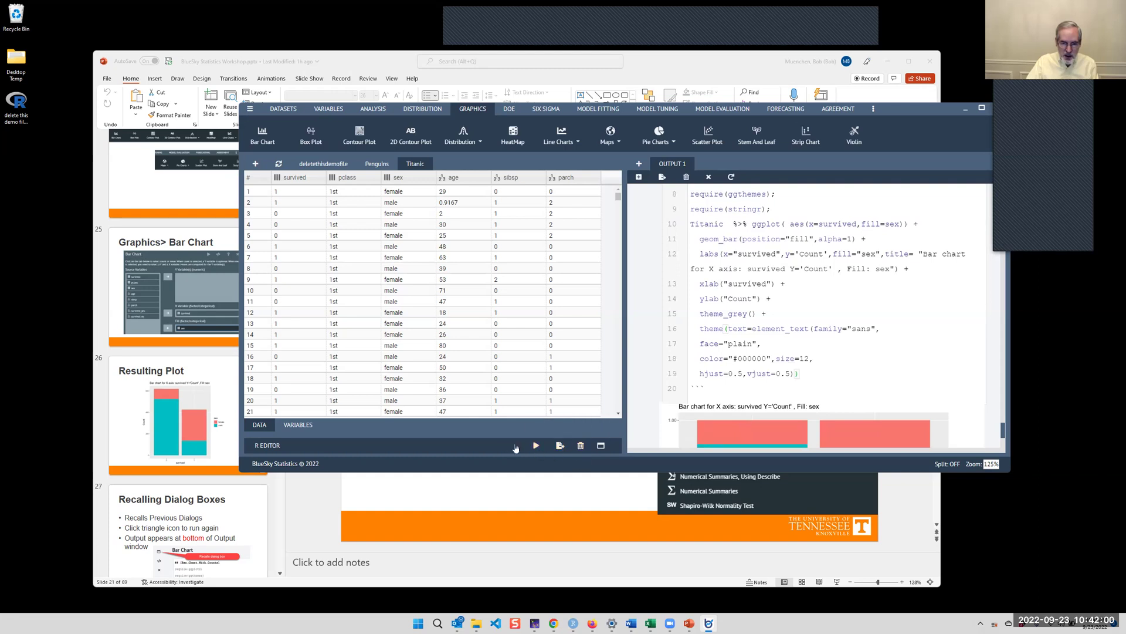
Replace the code in an expanded BlueSky R editor with the copied bar chart code and prefix the chart title with "Demo"
click(600, 445)
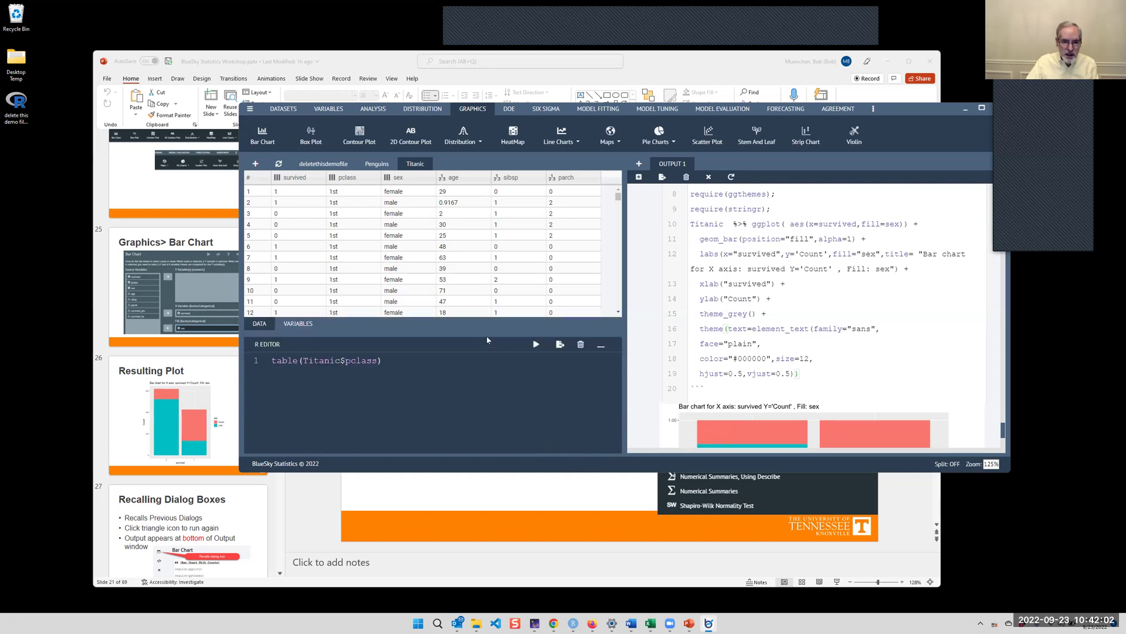
drag(487, 336, 492, 215)
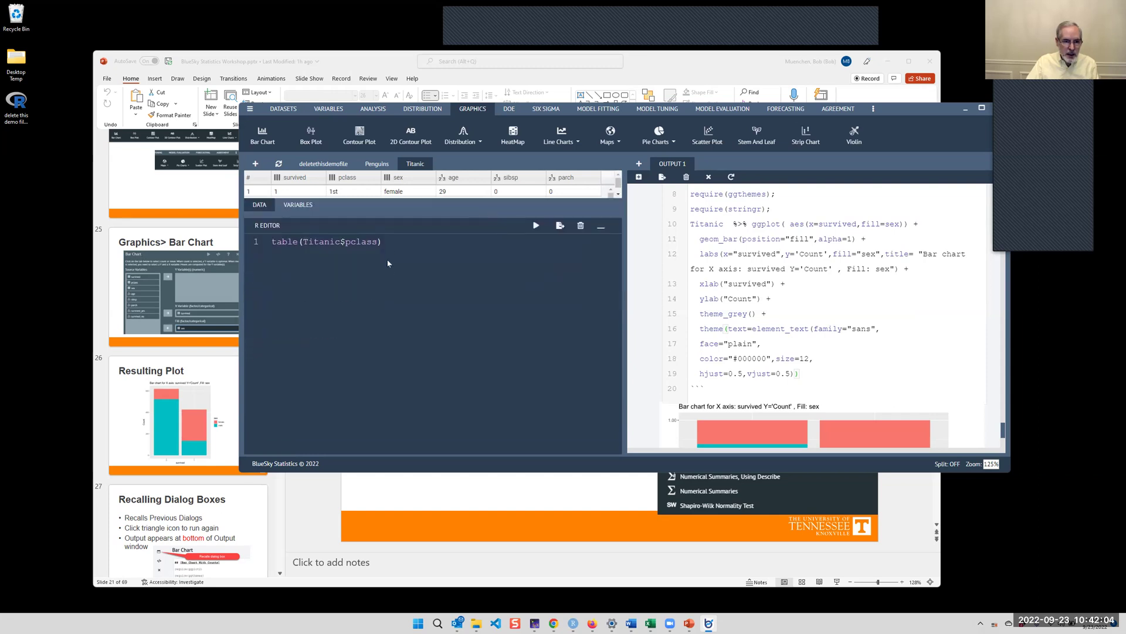
drag(383, 241, 271, 241)
key(Delete)
key(ctrl+v)
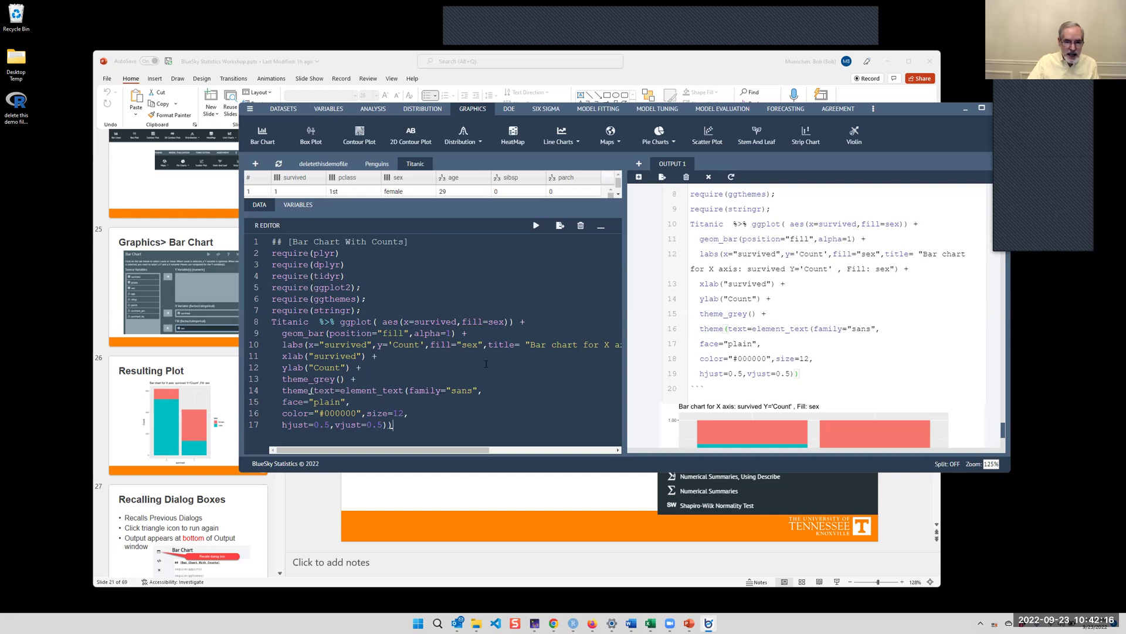
click(530, 345)
text(Demo)
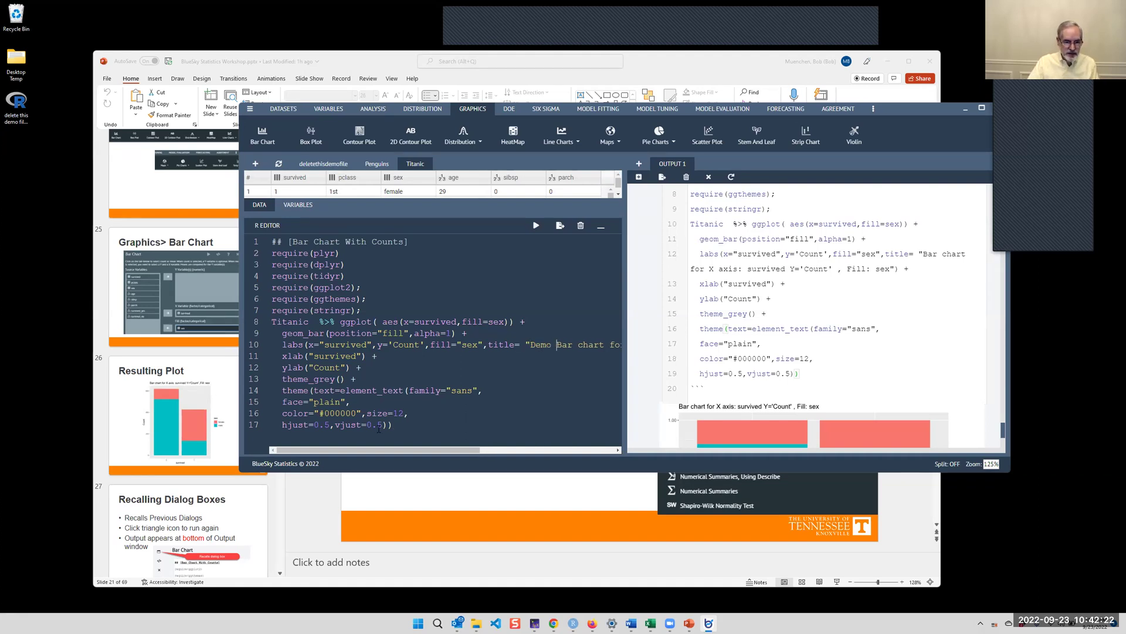
Run the require(plyr) line and the Titanic ggplot statement from the R editor, highlight that statement, and collapse the editor
click(273, 253)
click(535, 225)
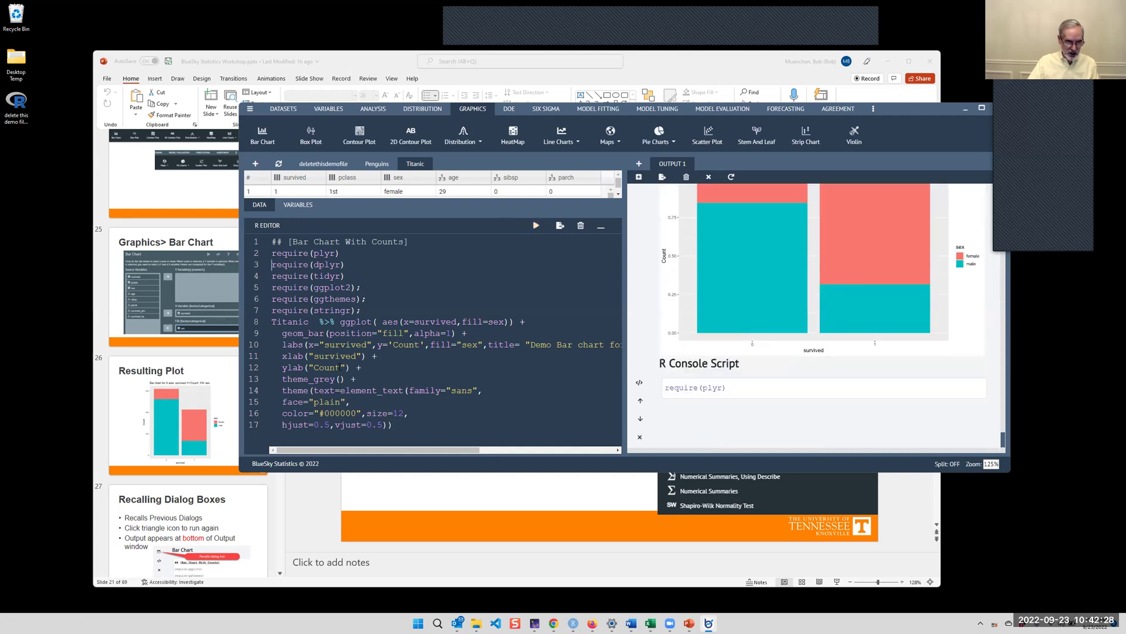
click(270, 322)
click(535, 226)
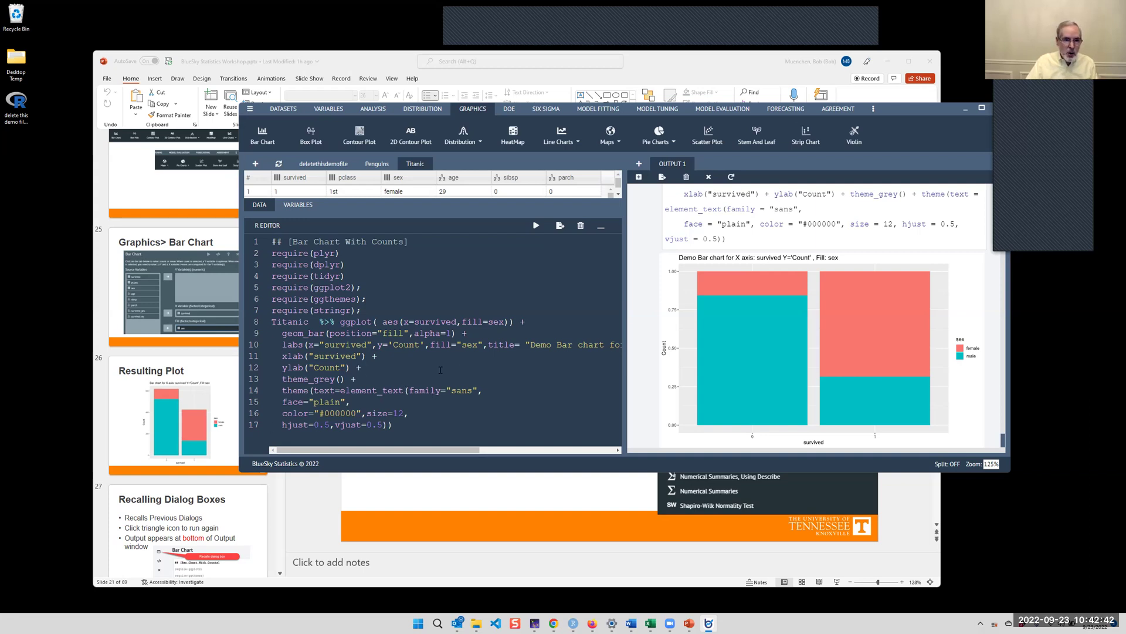
drag(393, 425, 271, 328)
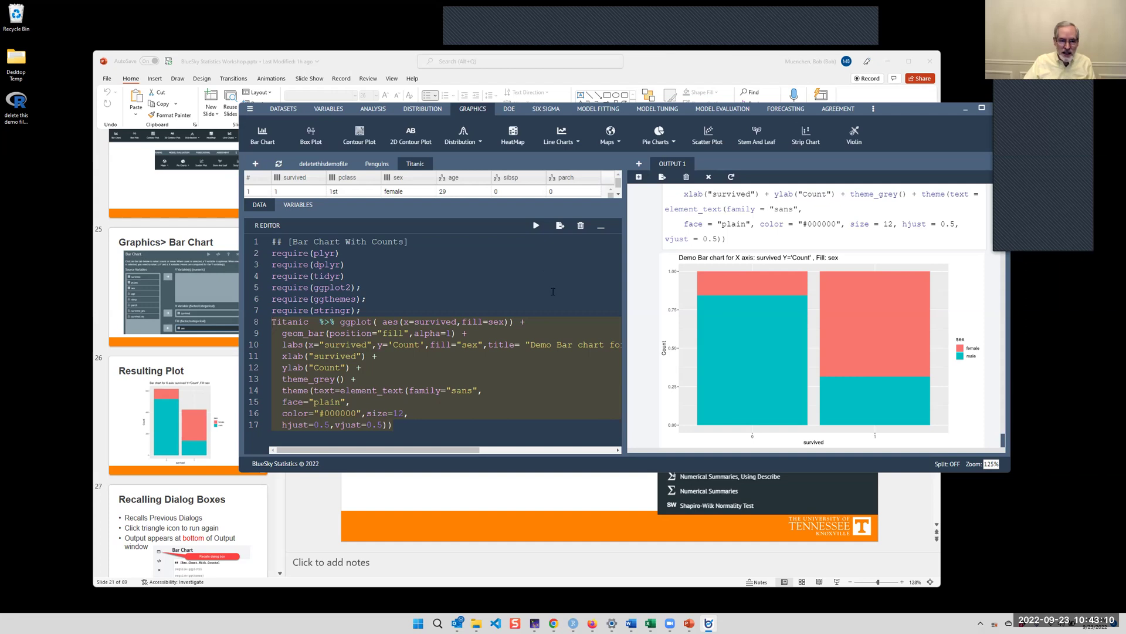
click(601, 225)
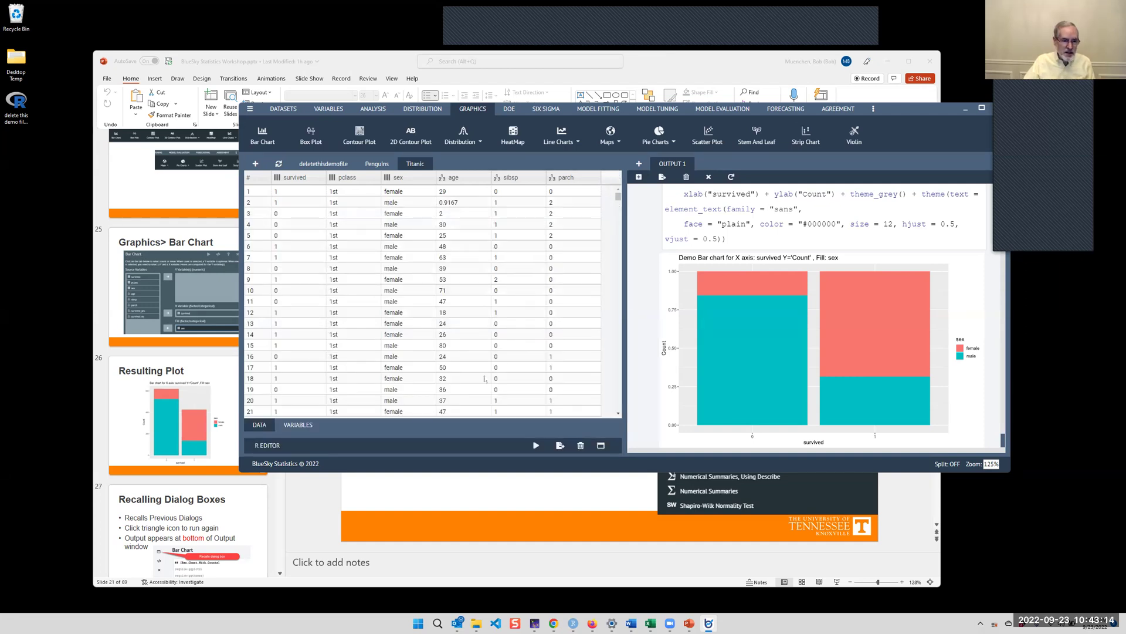
Browse the presentation's slide thumbnails from Resulting Plot to Facet Row: Sex
click(183, 369)
scroll(241, 377, down, 2)
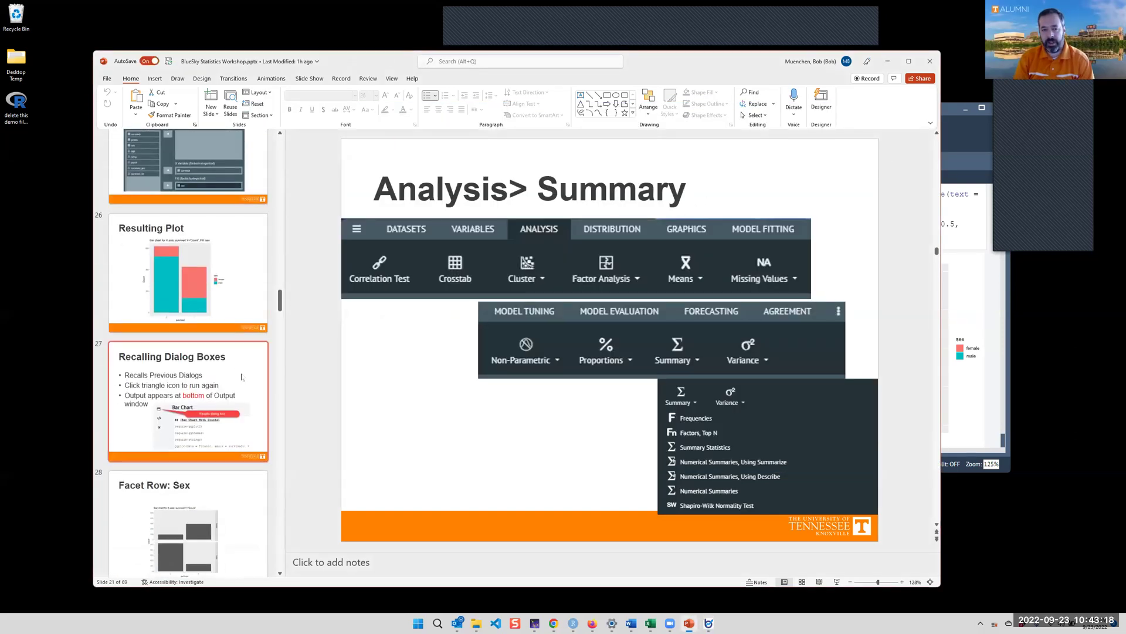
scroll(241, 377, down, 1)
Return to BlueSky, examine the dataset-opening entries early in the output, and highlight the base::load command for Penguins
click(959, 139)
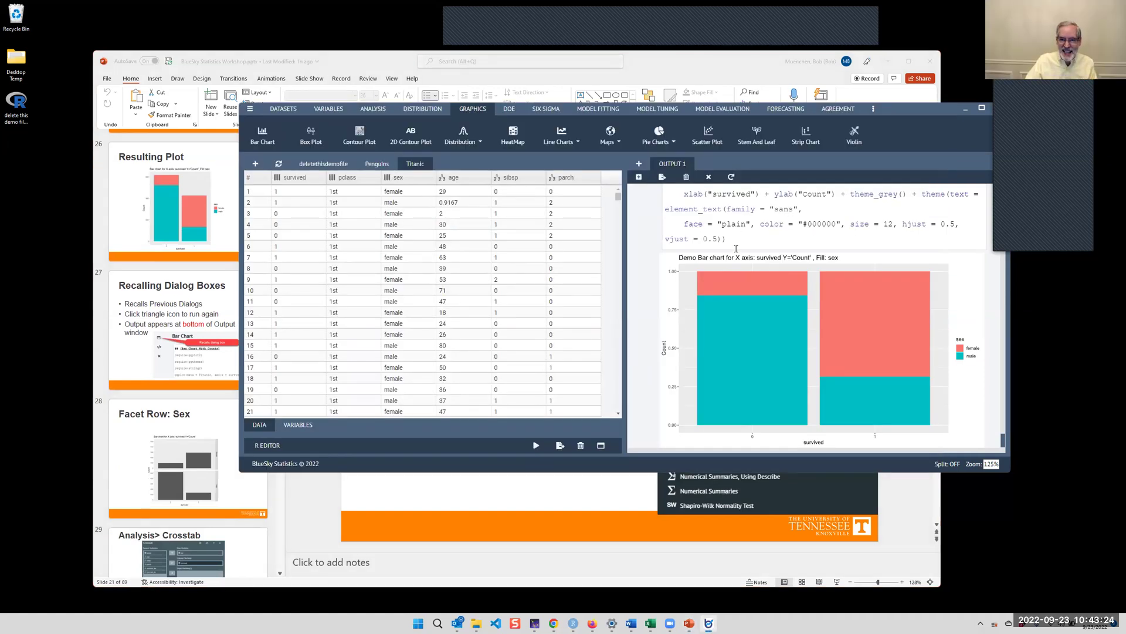
scroll(792, 264, up, 10)
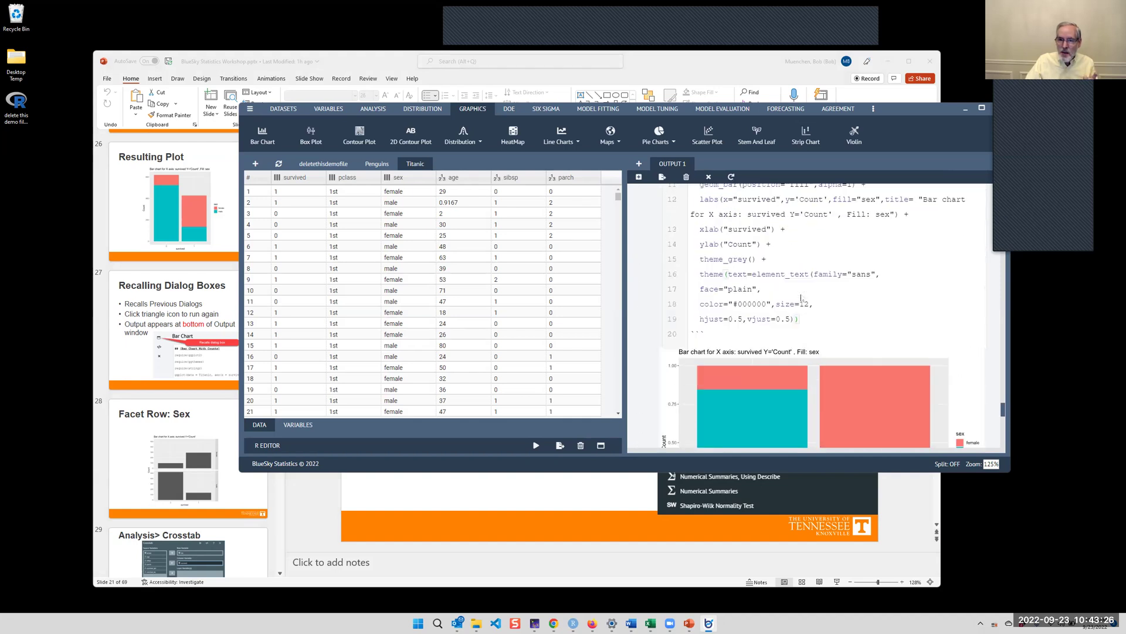
scroll(801, 294, up, 10)
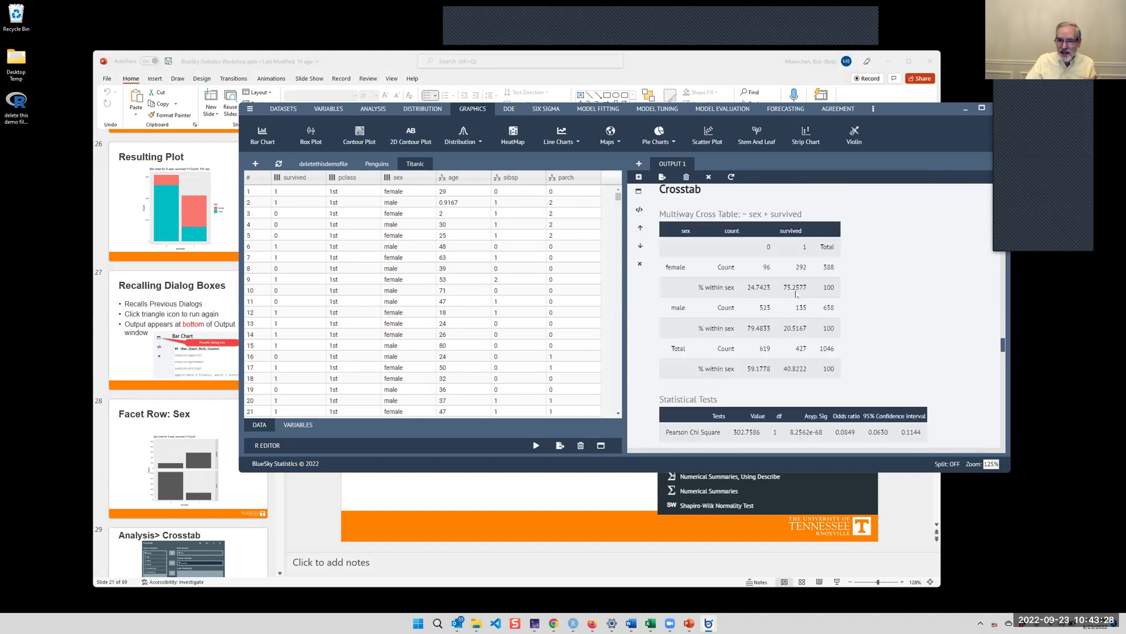
scroll(790, 293, up, 10)
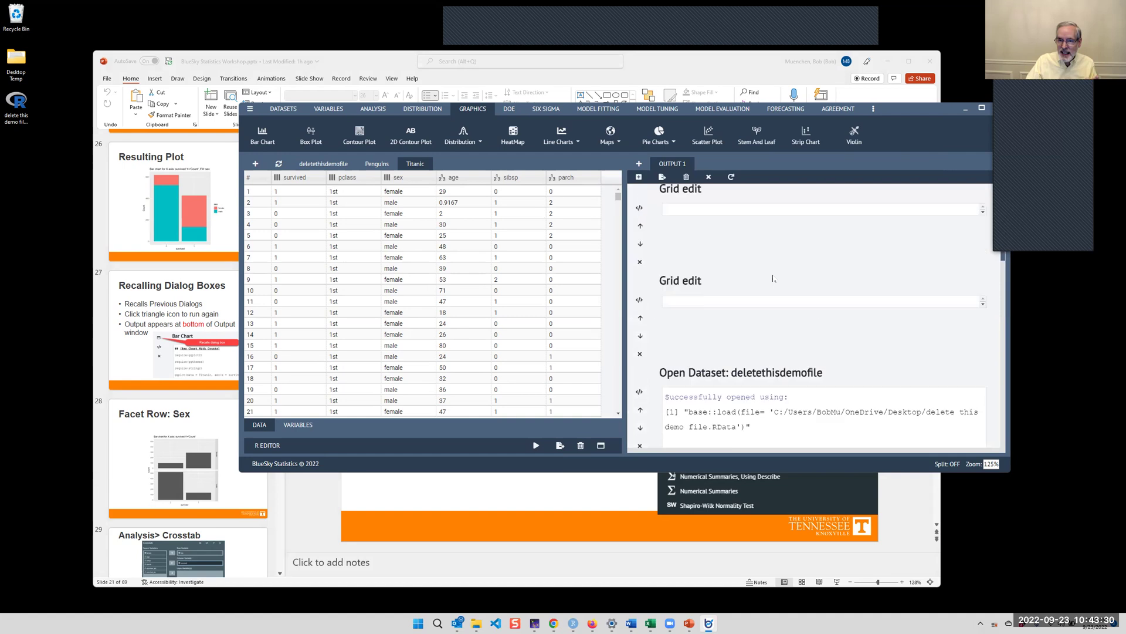
scroll(770, 276, up, 5)
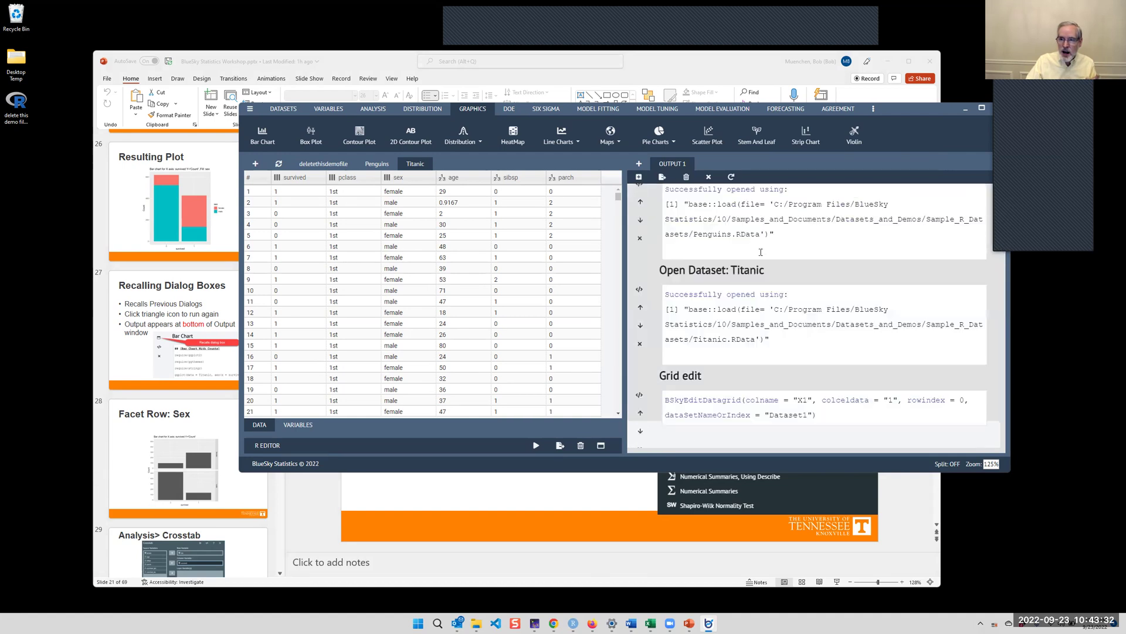
click(773, 260)
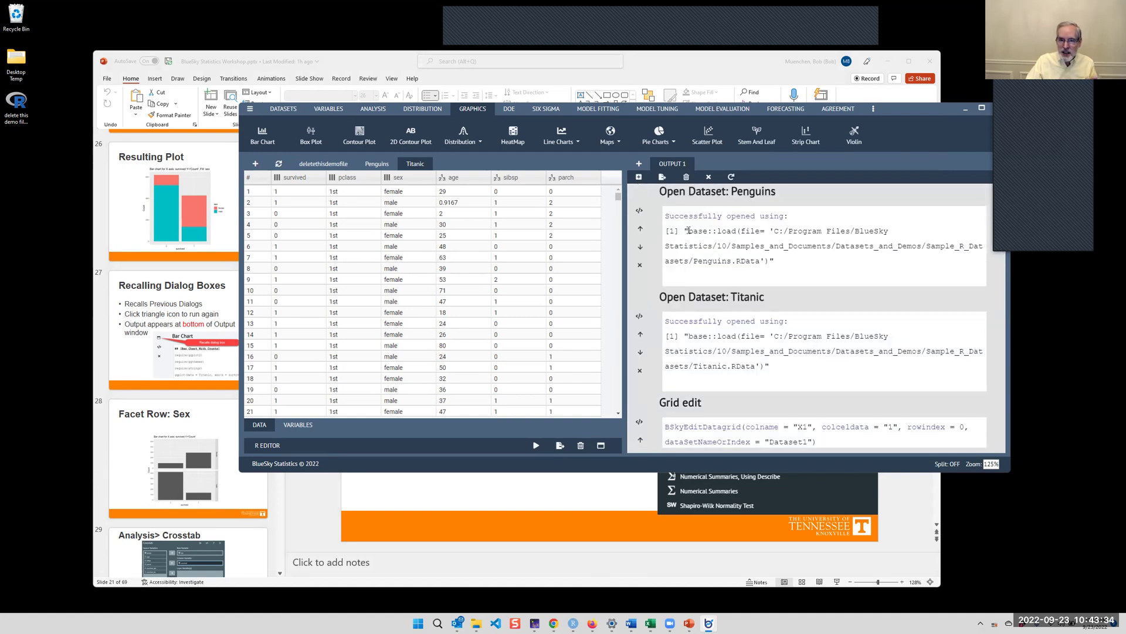
triple_click(785, 264)
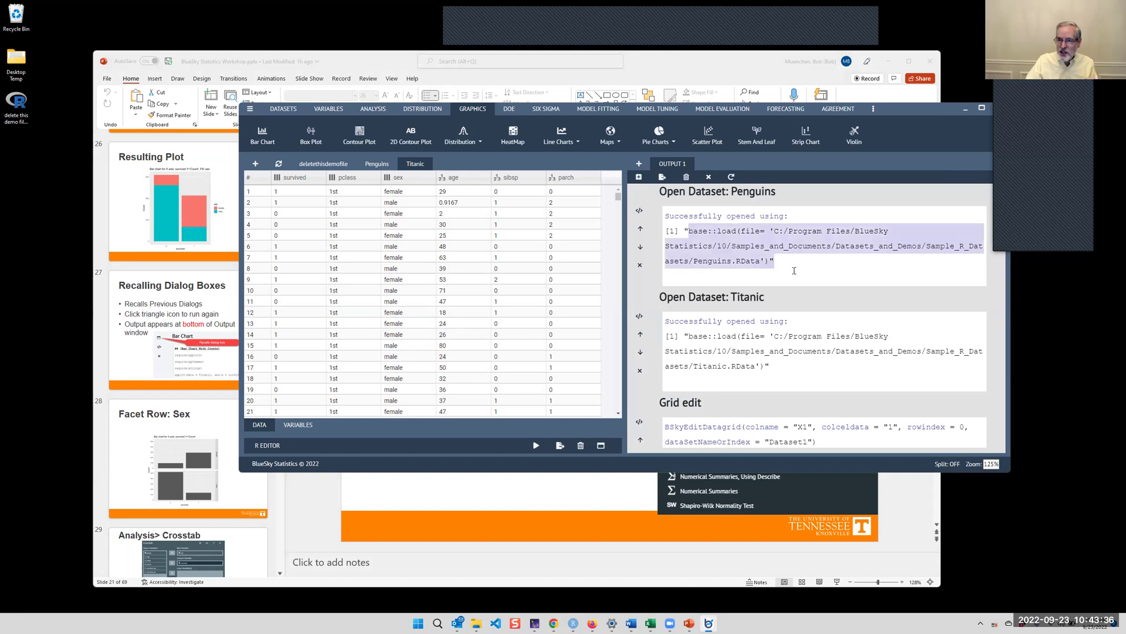
click(792, 269)
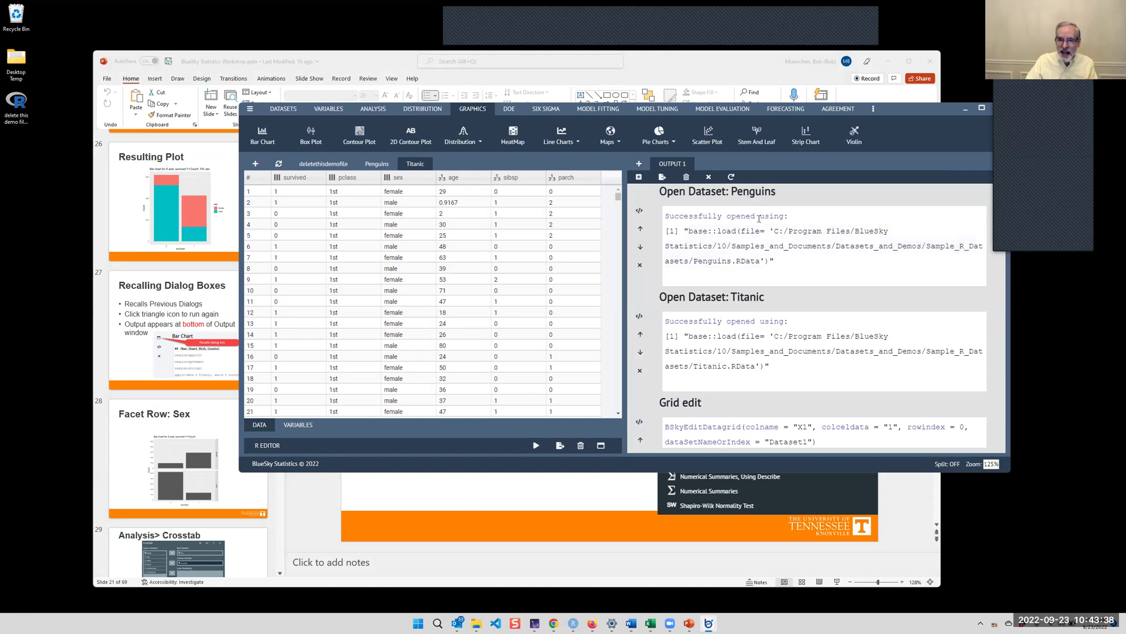
Inspect the BlueSky, R Markdown and HTML file types for exporting the output, and close the save dialog without exporting
click(661, 178)
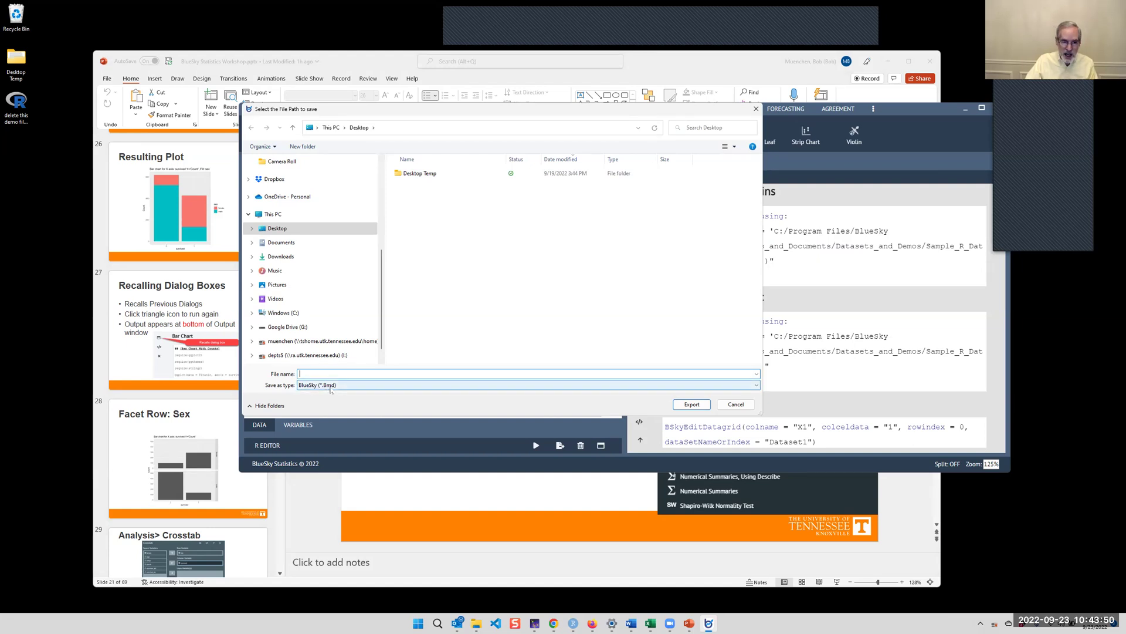
click(343, 386)
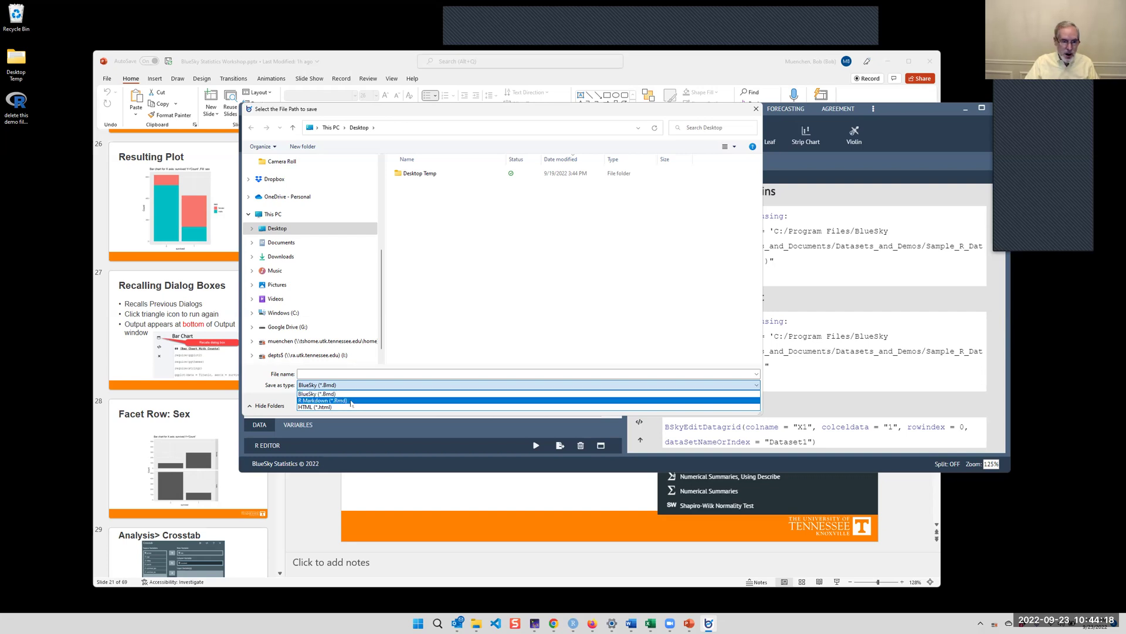
click(352, 407)
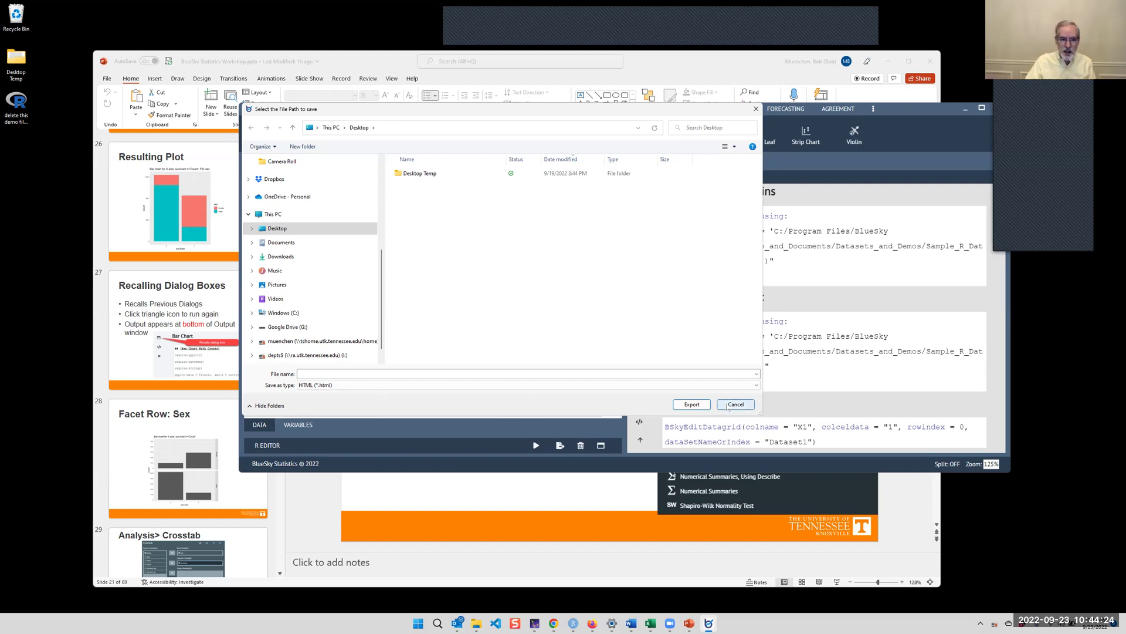
click(756, 385)
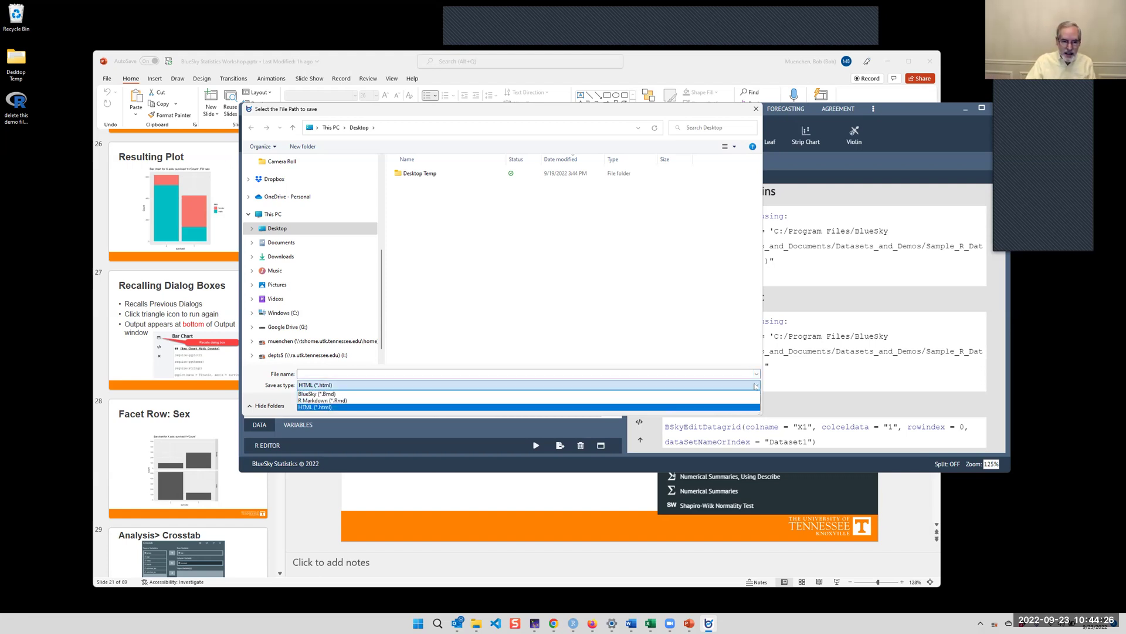
click(357, 400)
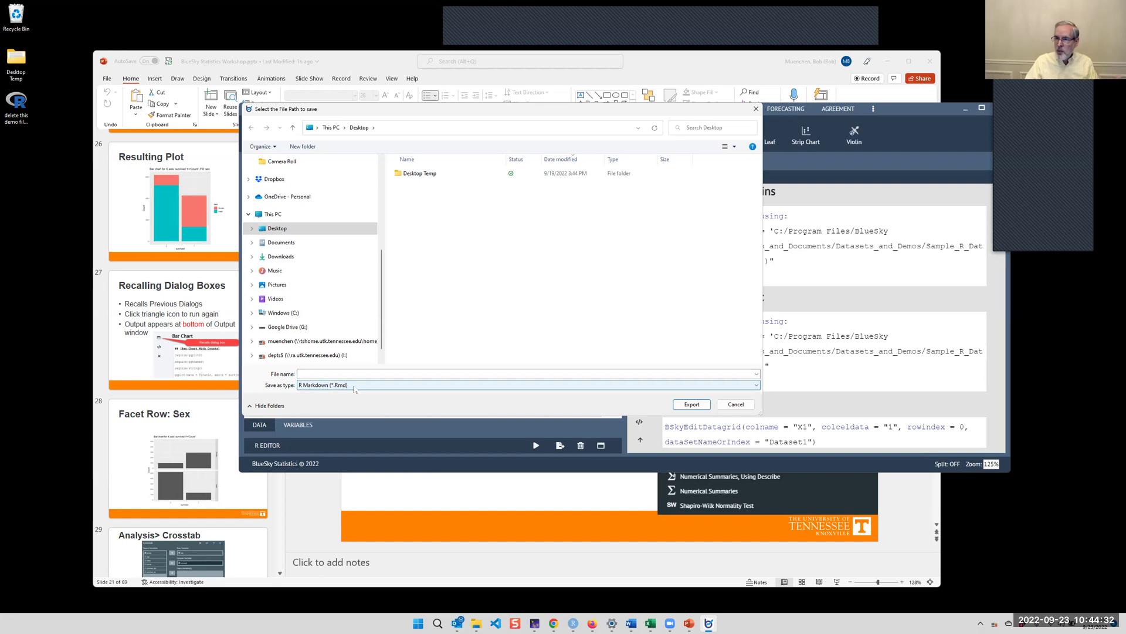
click(756, 109)
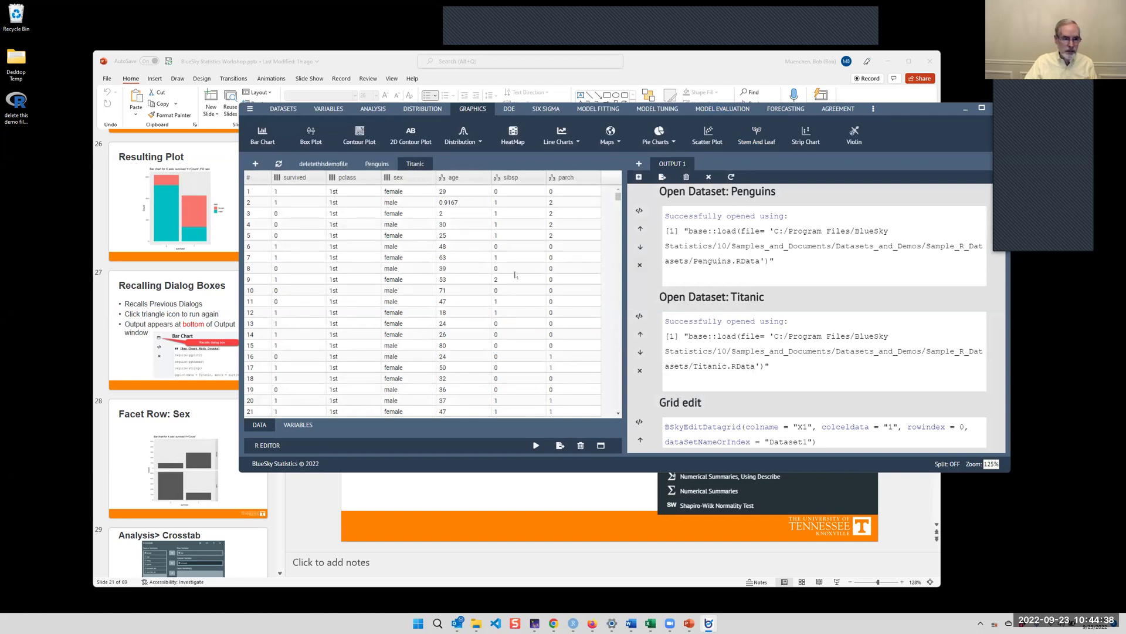
Browse the slide thumbnails as far as Getting Dialog Help, and return to the Demo bar chart at the end of the BlueSky output
click(211, 305)
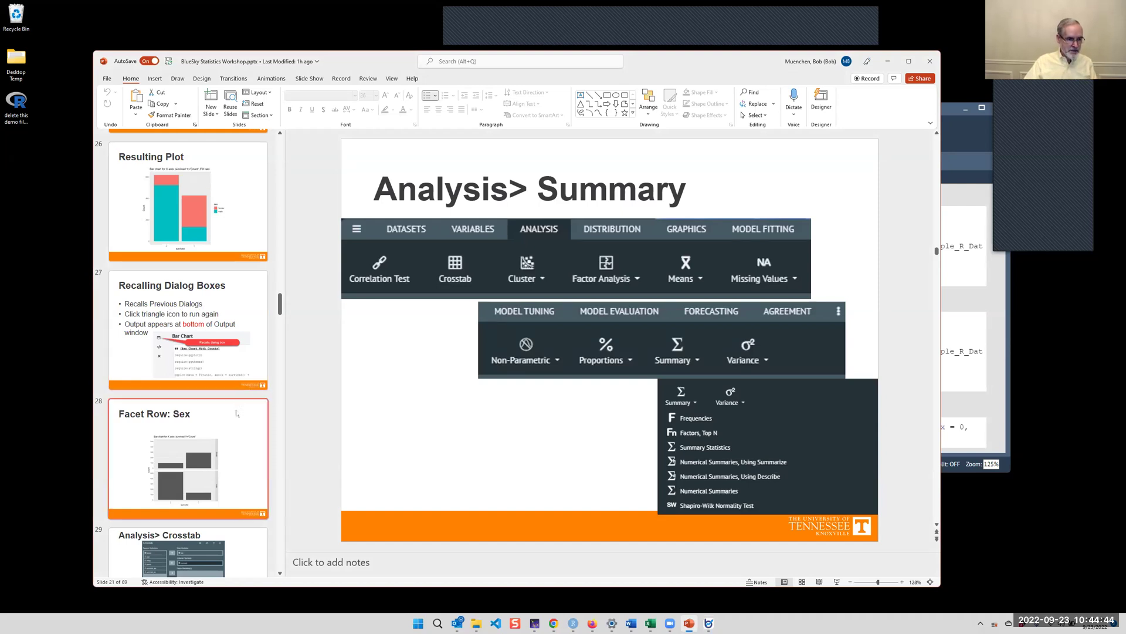
scroll(194, 411, down, 5)
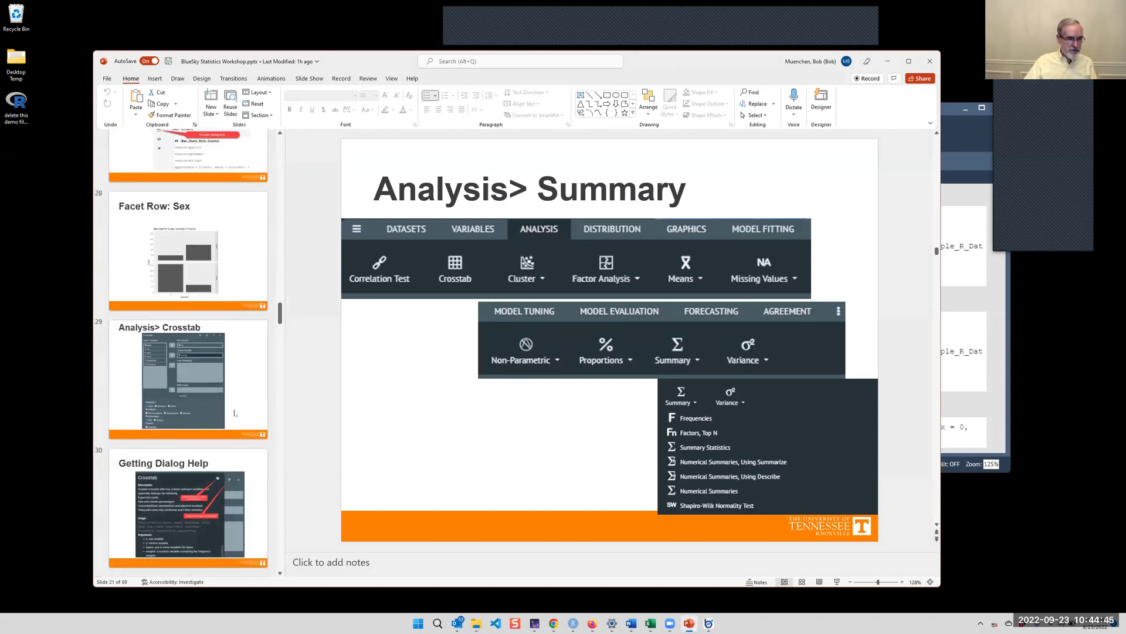
click(958, 187)
scroll(948, 264, down, 5)
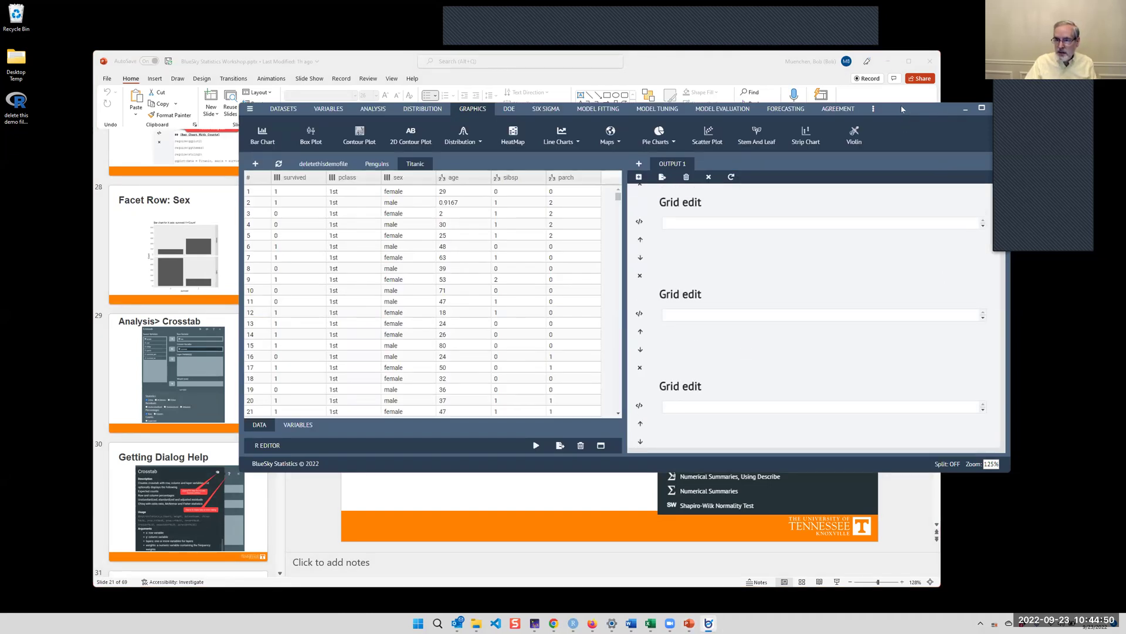
drag(902, 109, 865, 105)
drag(967, 225, 965, 463)
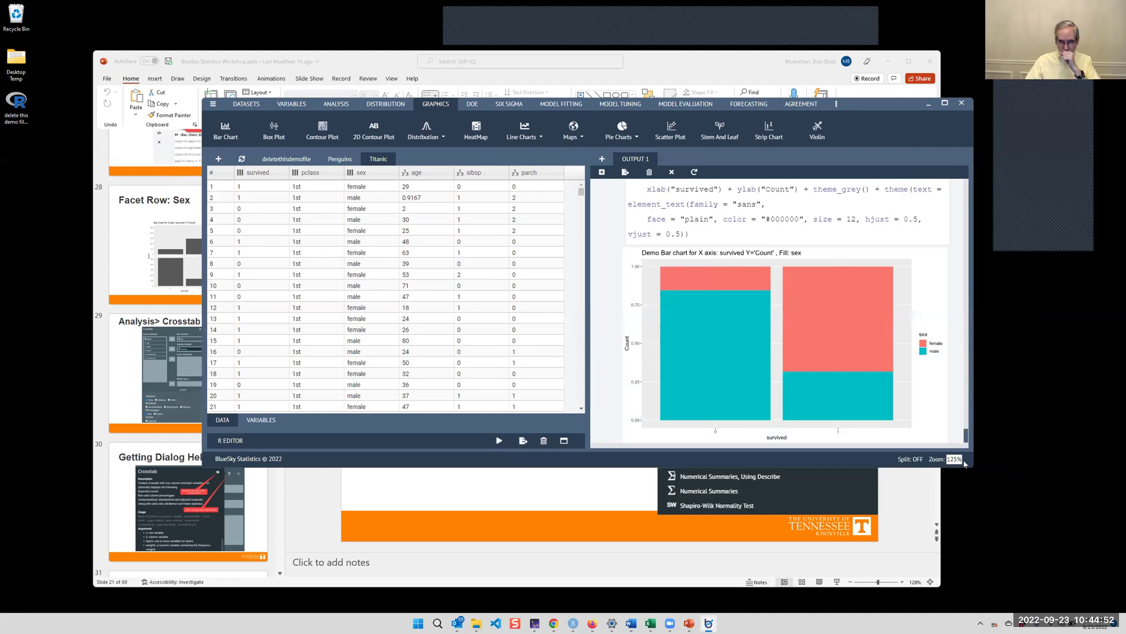
Return to the earlier Bar Chart output filled by sex and hide its R code
scroll(730, 341, up, 4)
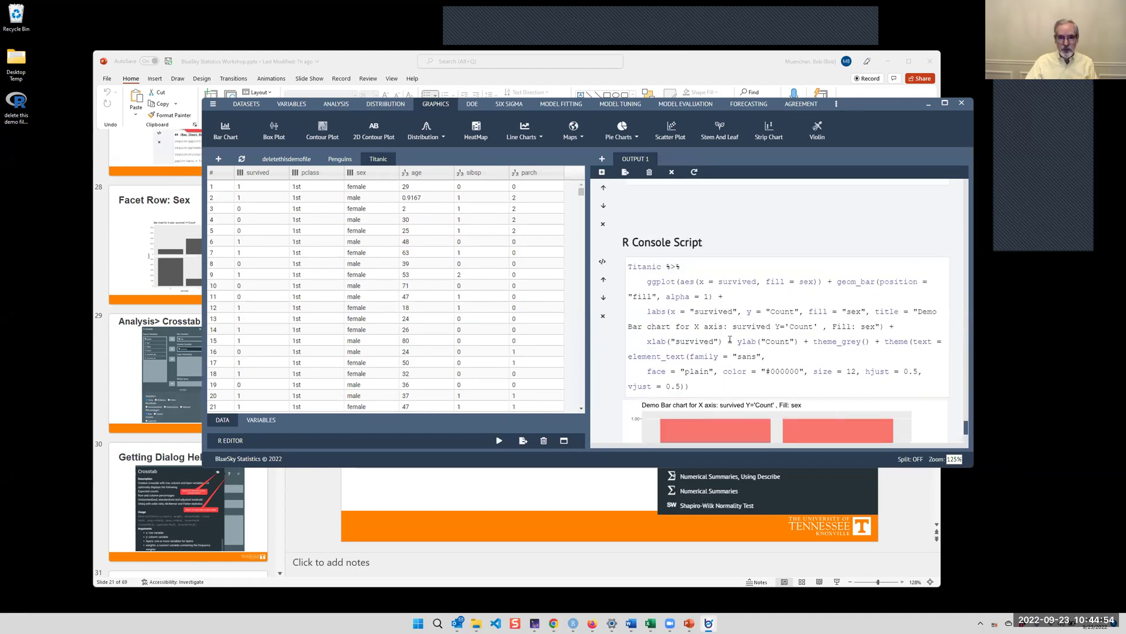
scroll(732, 345, down, 2)
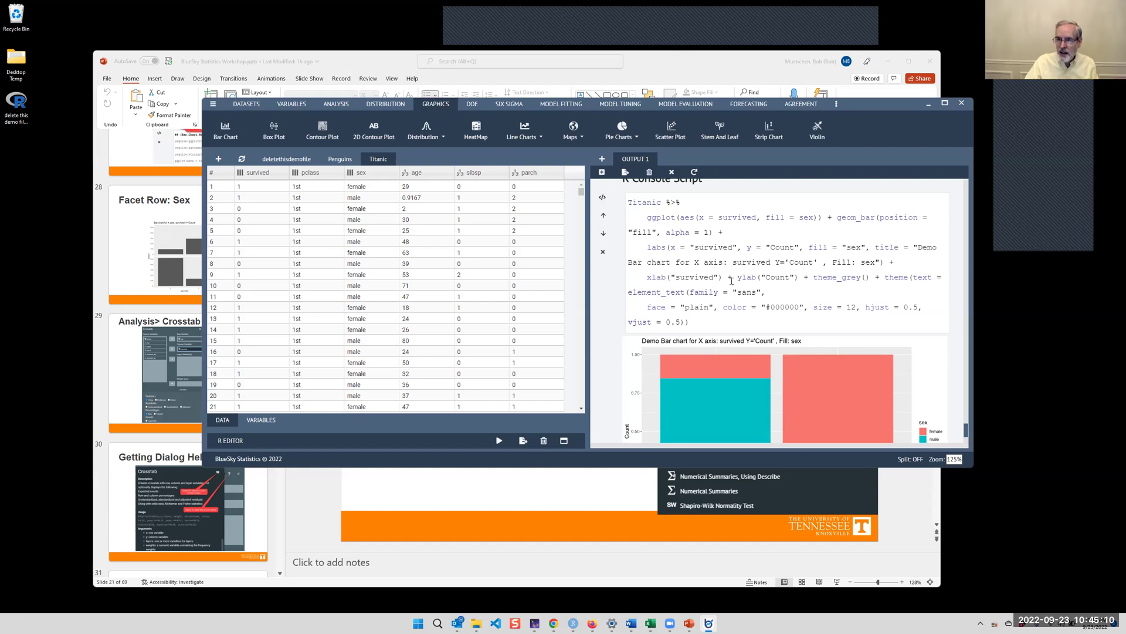
scroll(745, 294, up, 10)
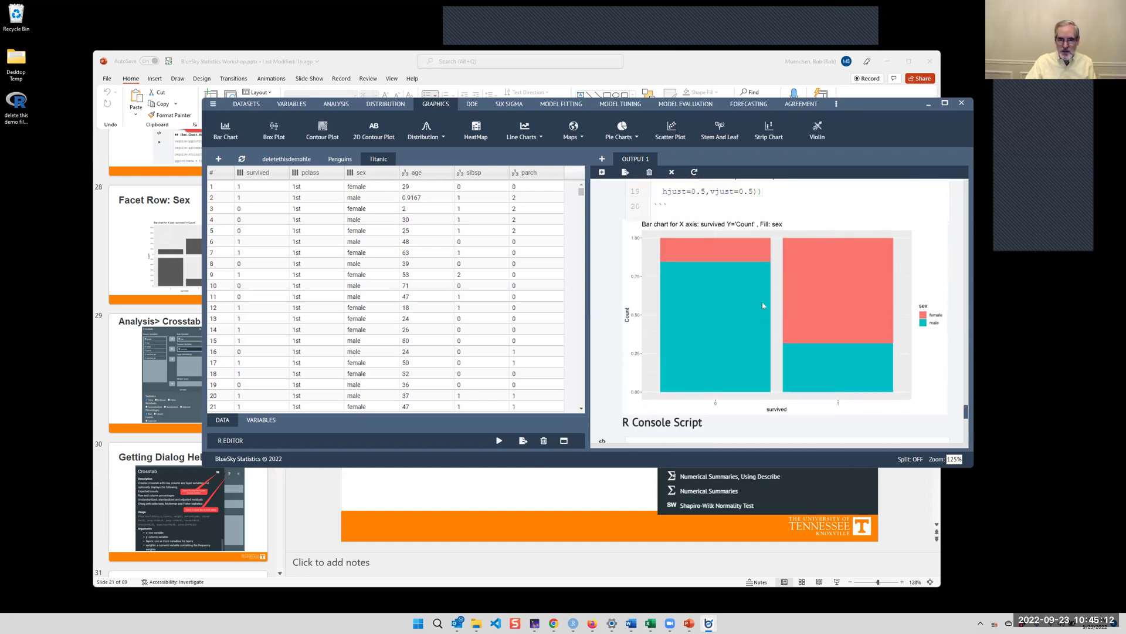
scroll(763, 305, up, 5)
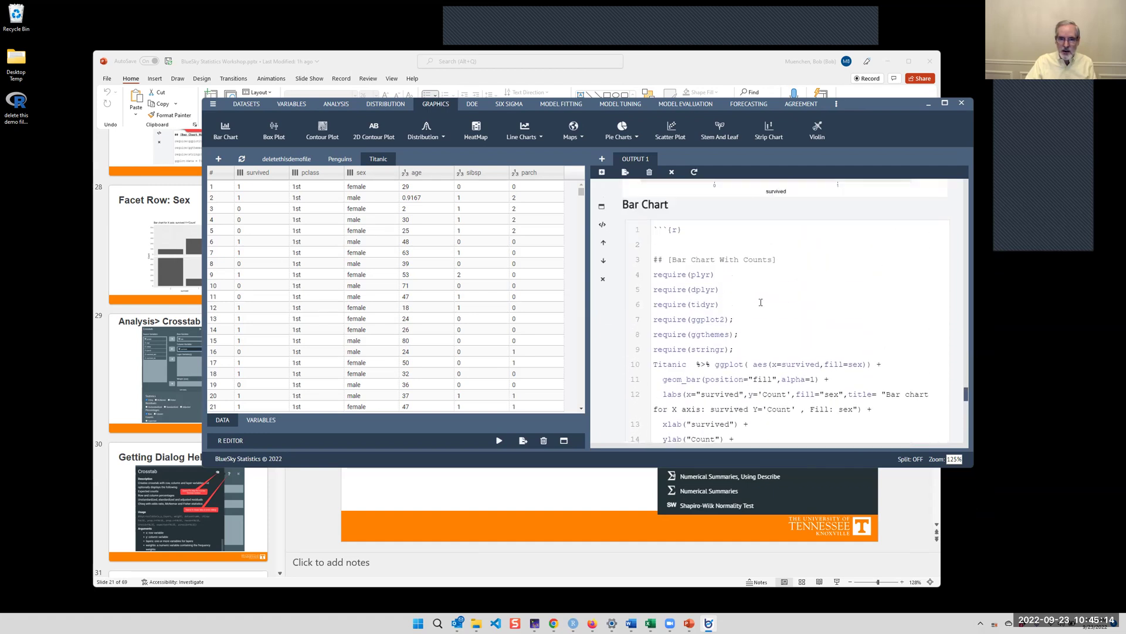
click(602, 225)
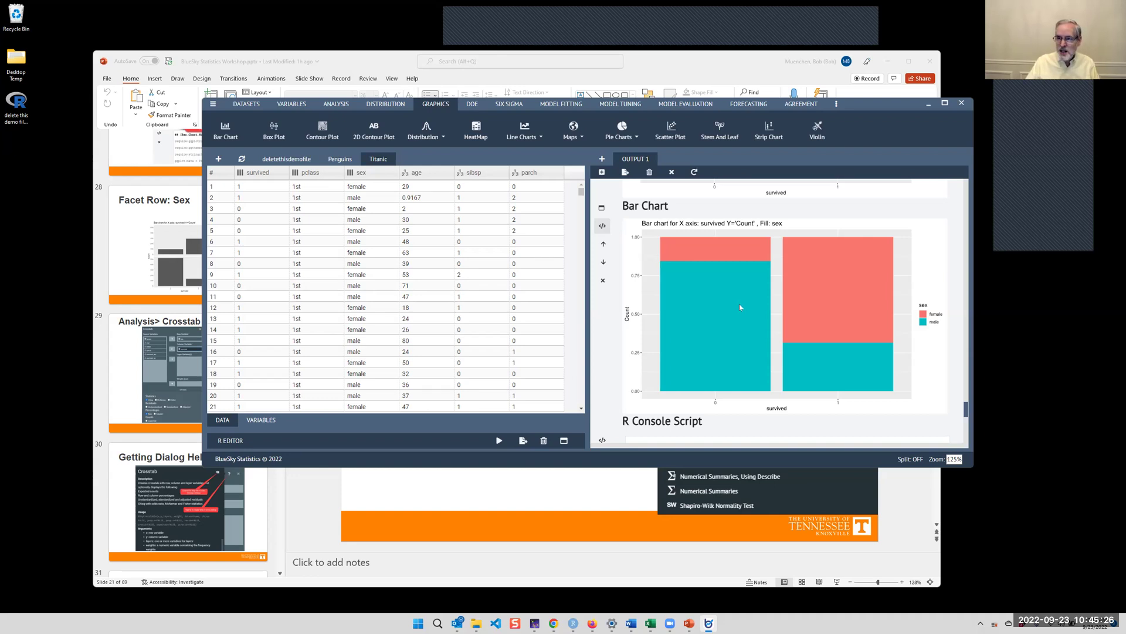
Reopen that bar chart's dialog from the output, set the facet row to sex, and run it
click(602, 225)
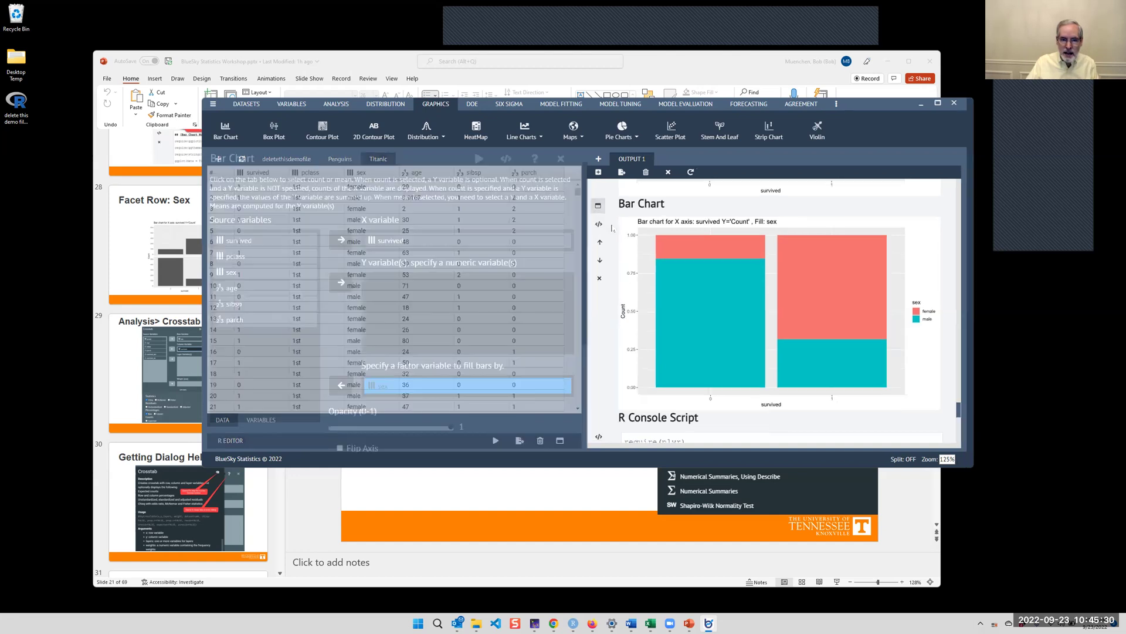
scroll(531, 306, down, 1)
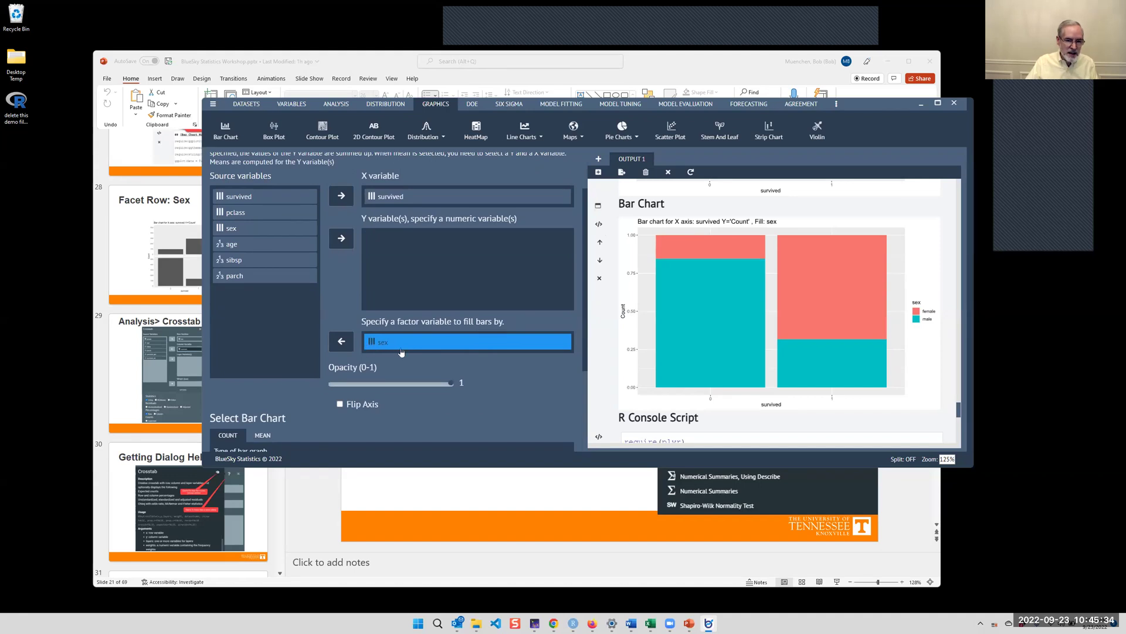
scroll(526, 363, down, 1)
scroll(525, 363, down, 1)
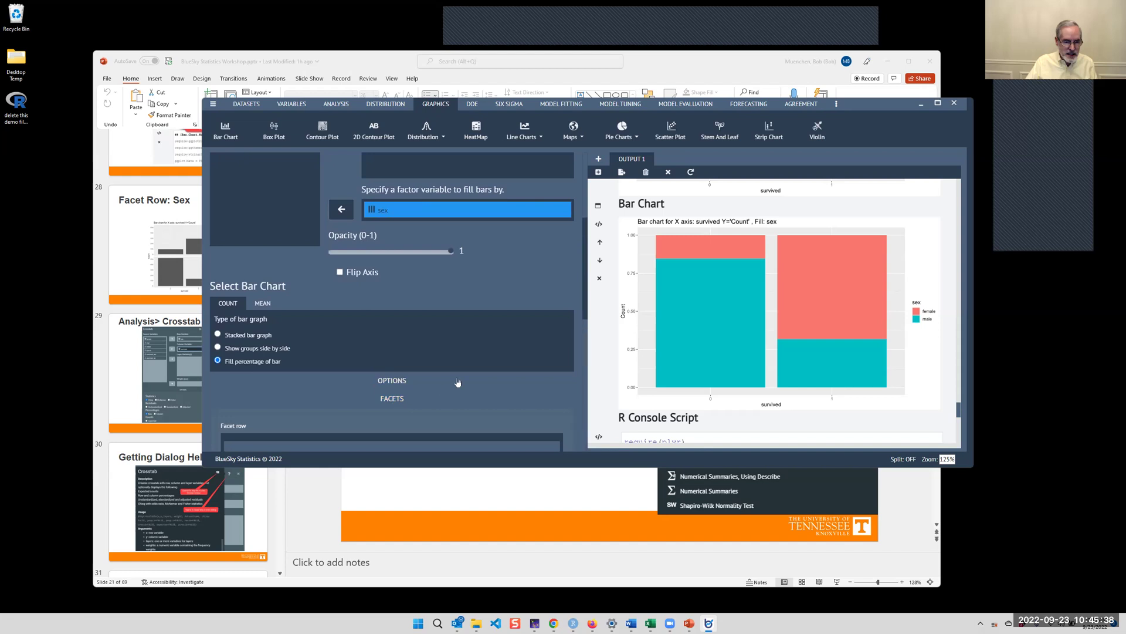
click(392, 399)
scroll(479, 374, down, 3)
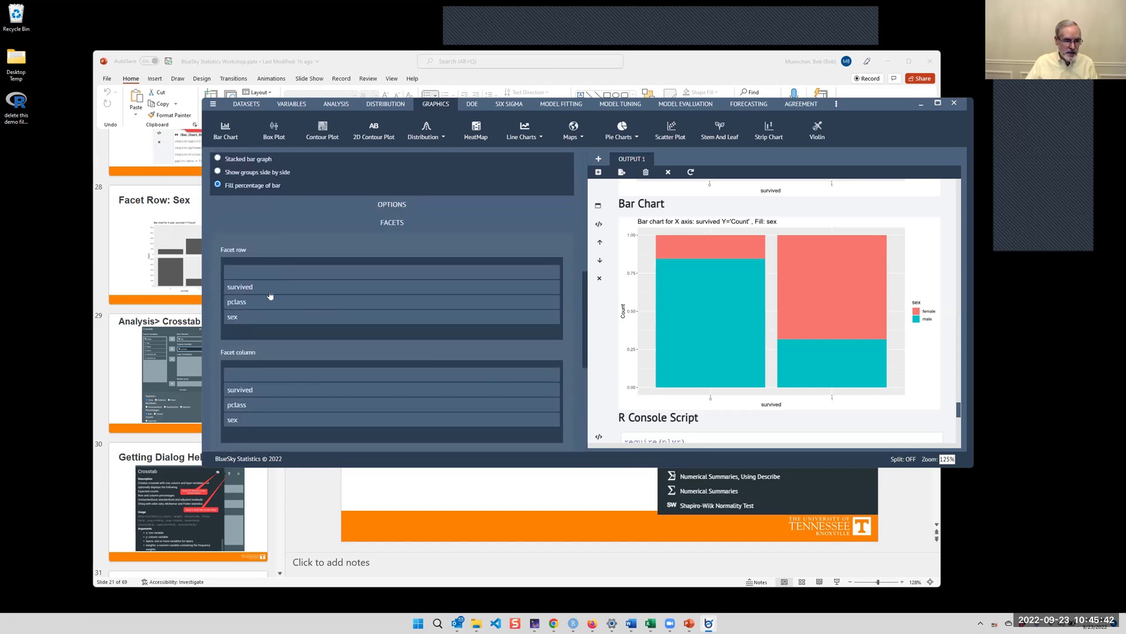
click(251, 321)
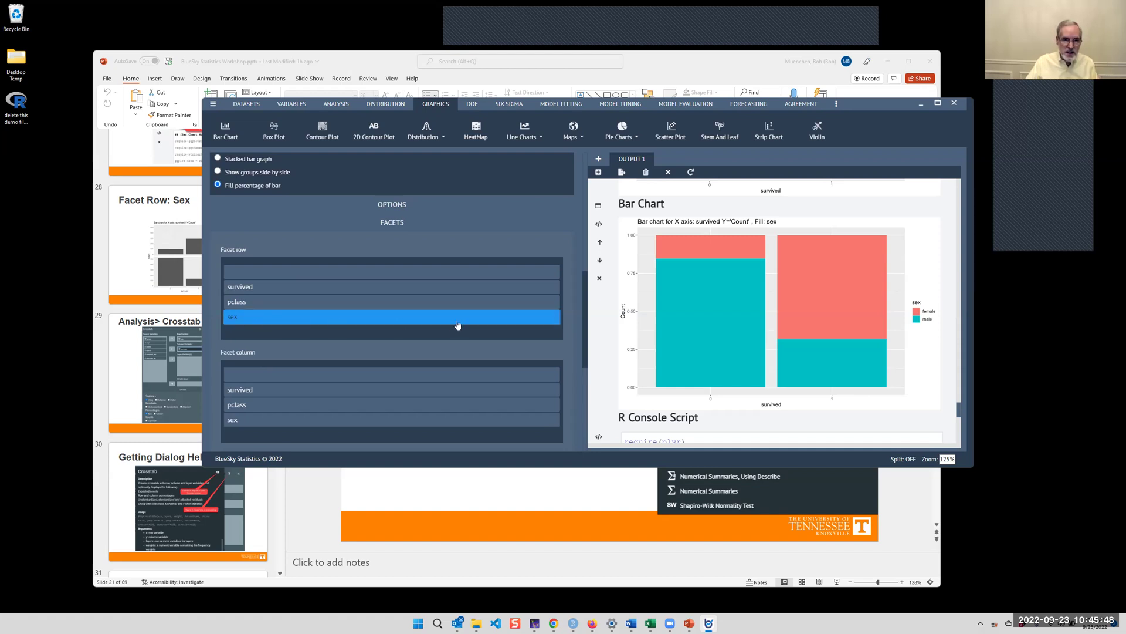
scroll(456, 322, up, 10)
click(478, 174)
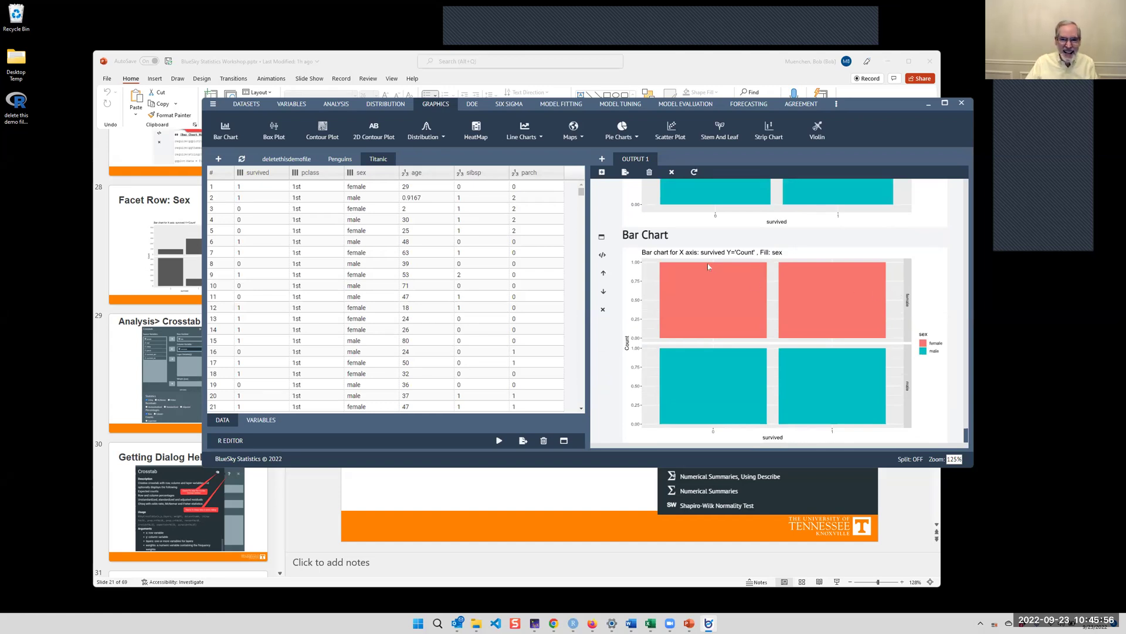
Reopen the faceted chart's dialog, remove sex as the fill variable, and rerun the bar chart
click(602, 237)
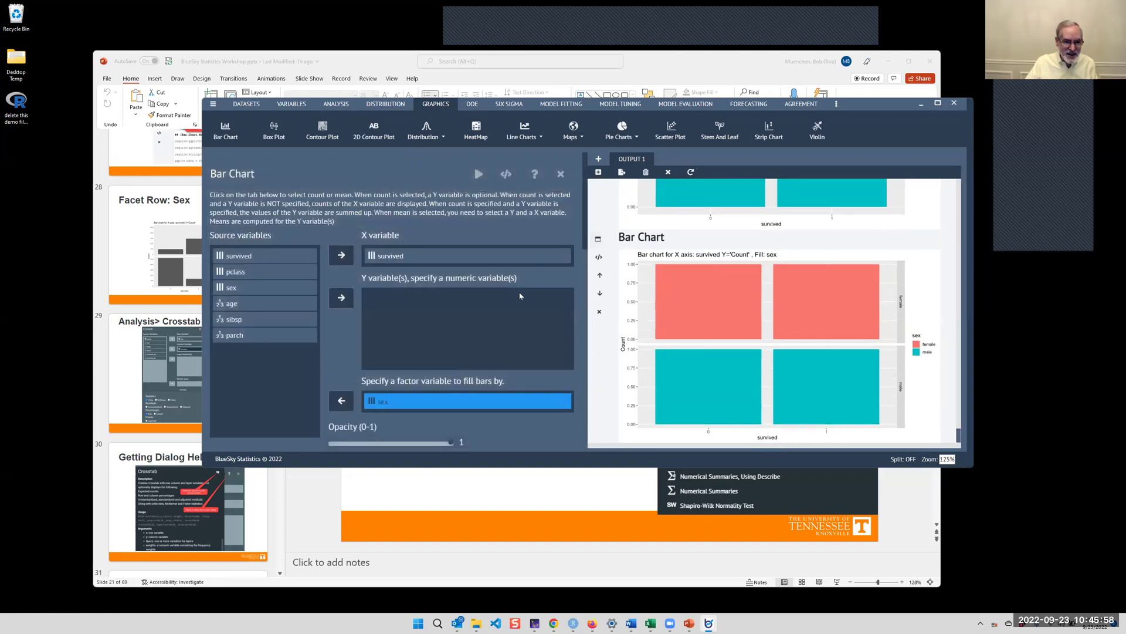
scroll(399, 329, down, 1)
click(337, 358)
scroll(336, 358, up, 1)
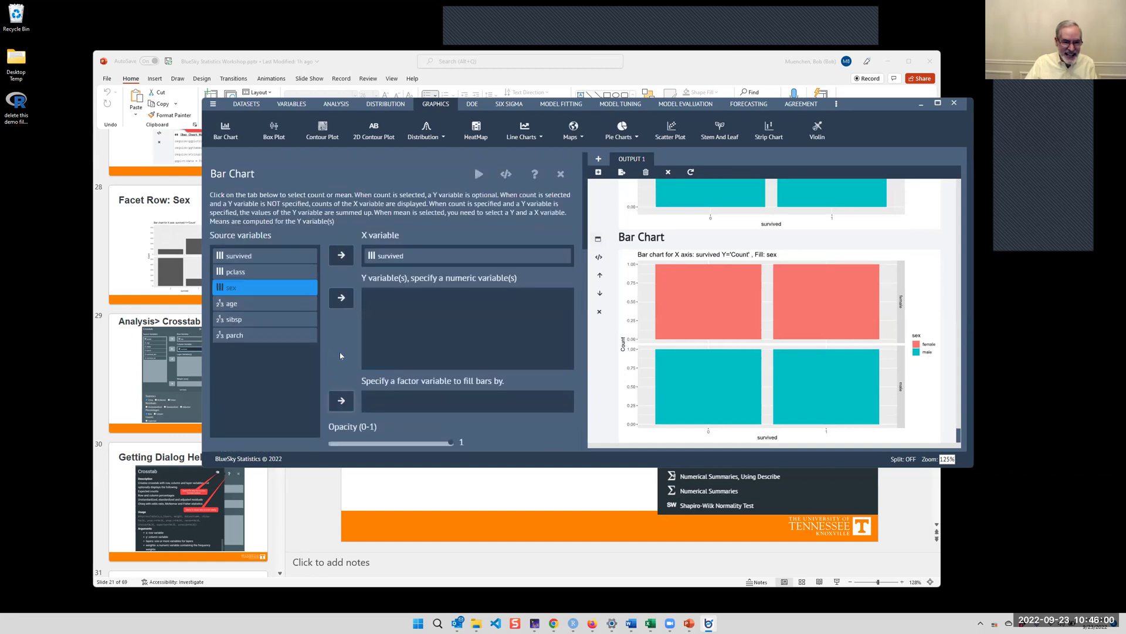
click(478, 175)
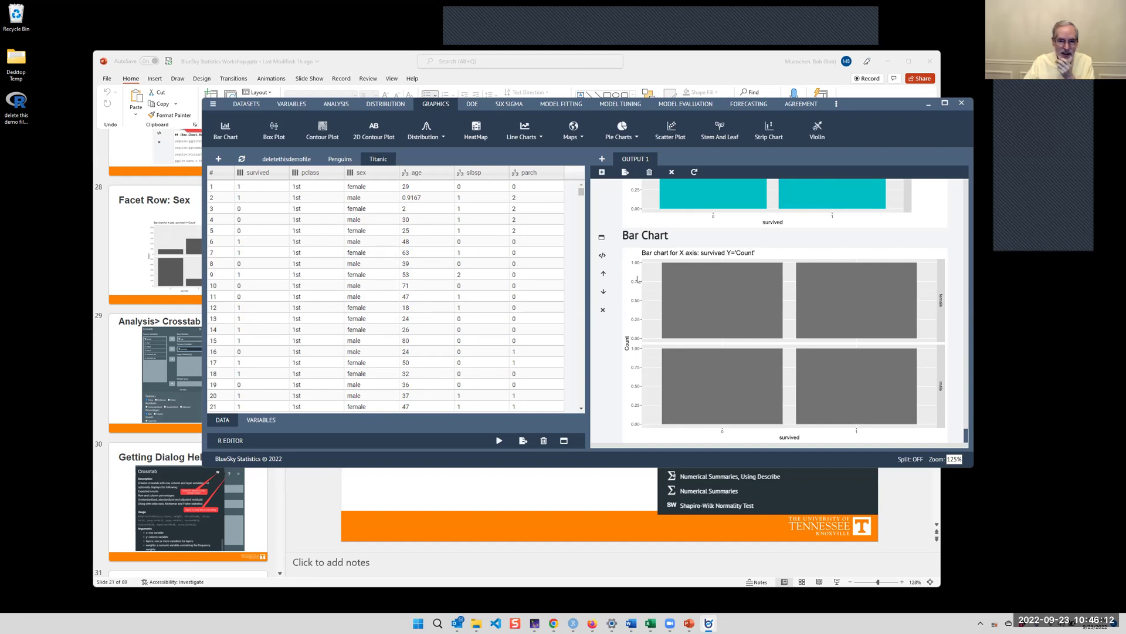
Reopen the newest bar chart's dialog, reset the facet row to the blank entry, and rerun it
click(602, 255)
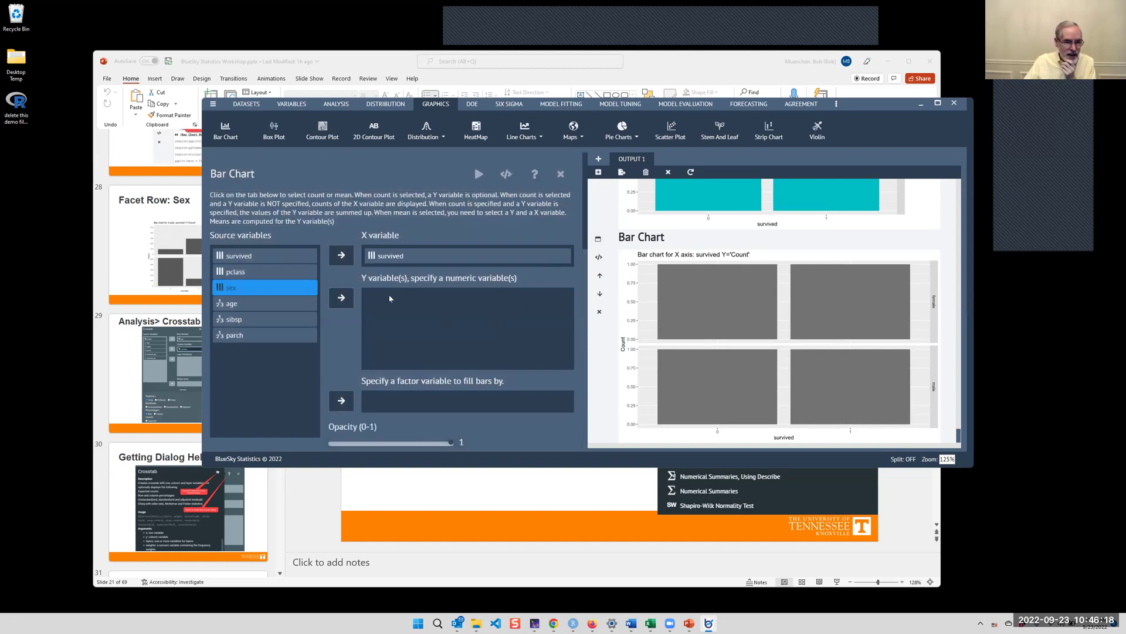
click(383, 262)
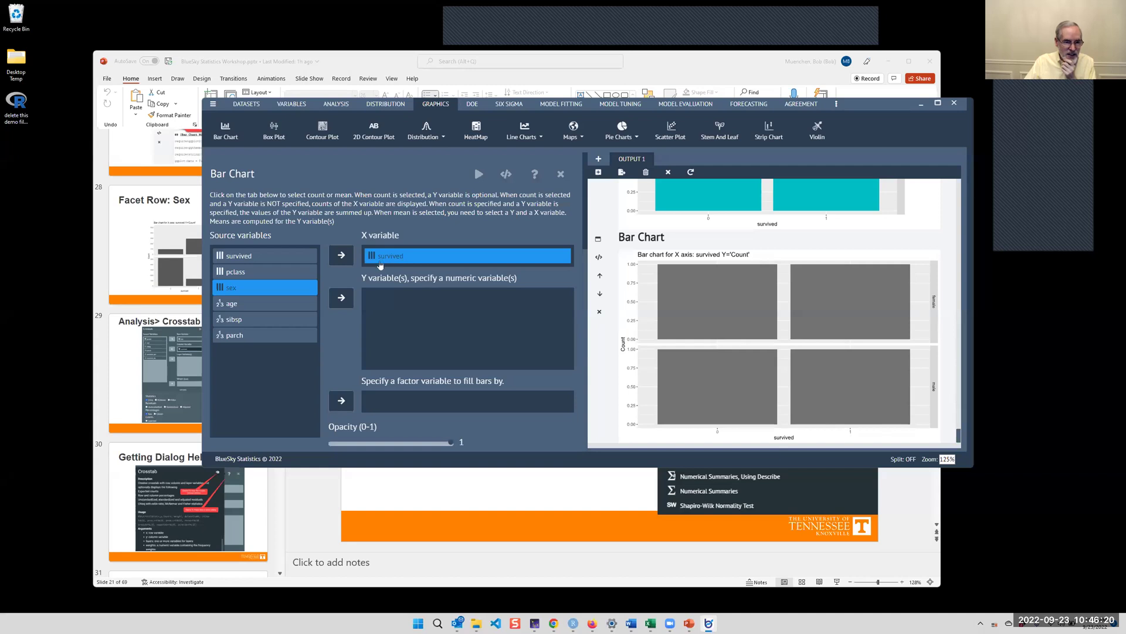
scroll(411, 326, down, 3)
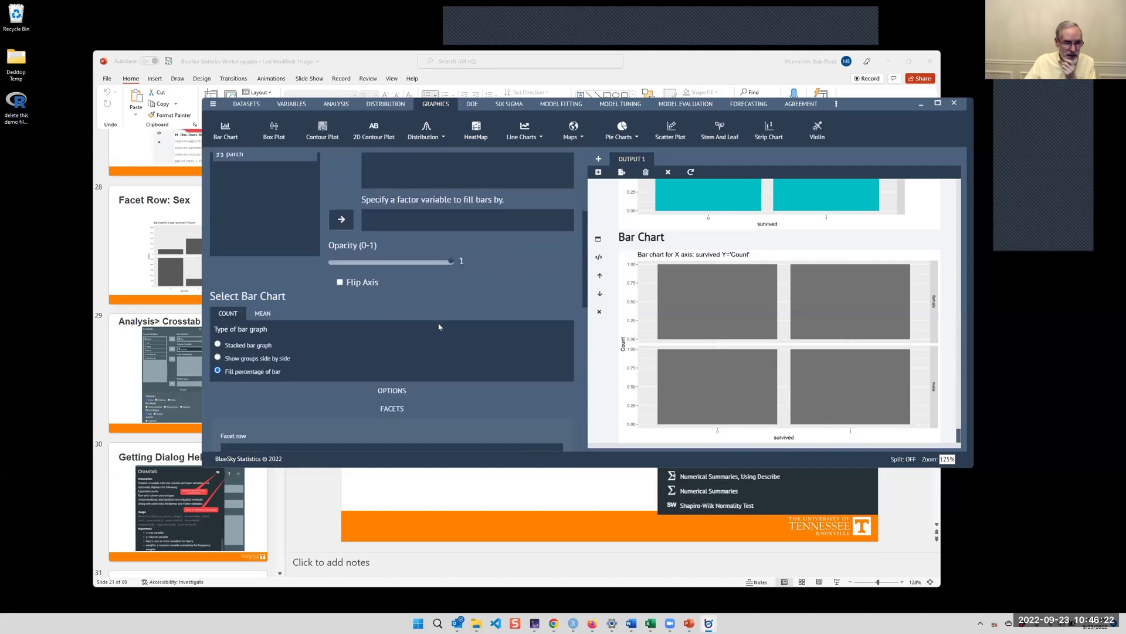
scroll(439, 326, down, 3)
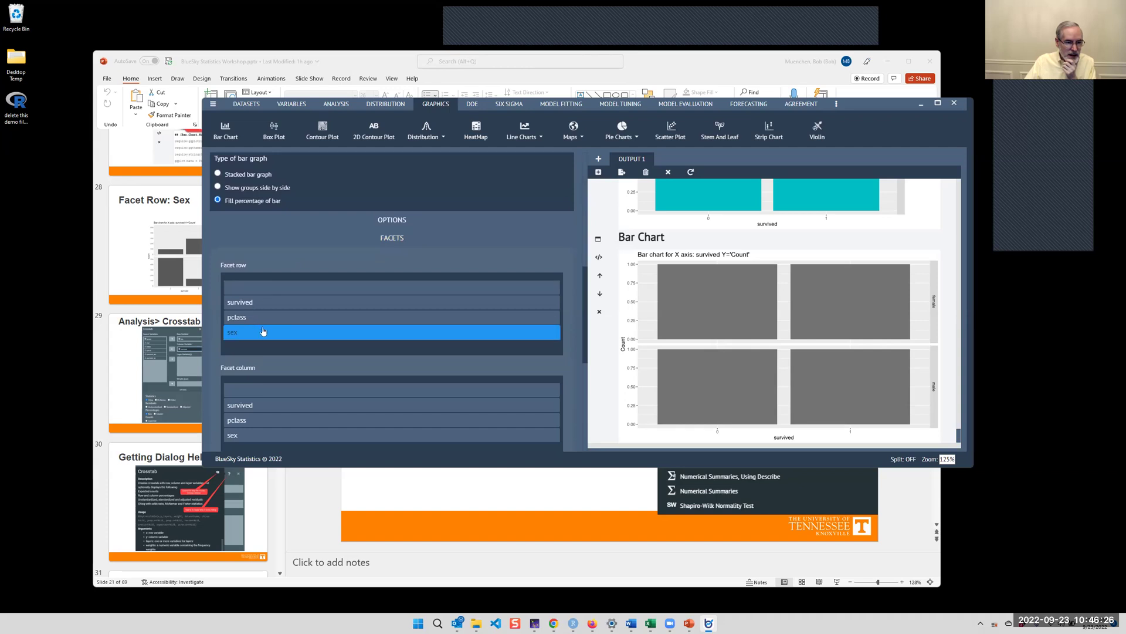
click(270, 288)
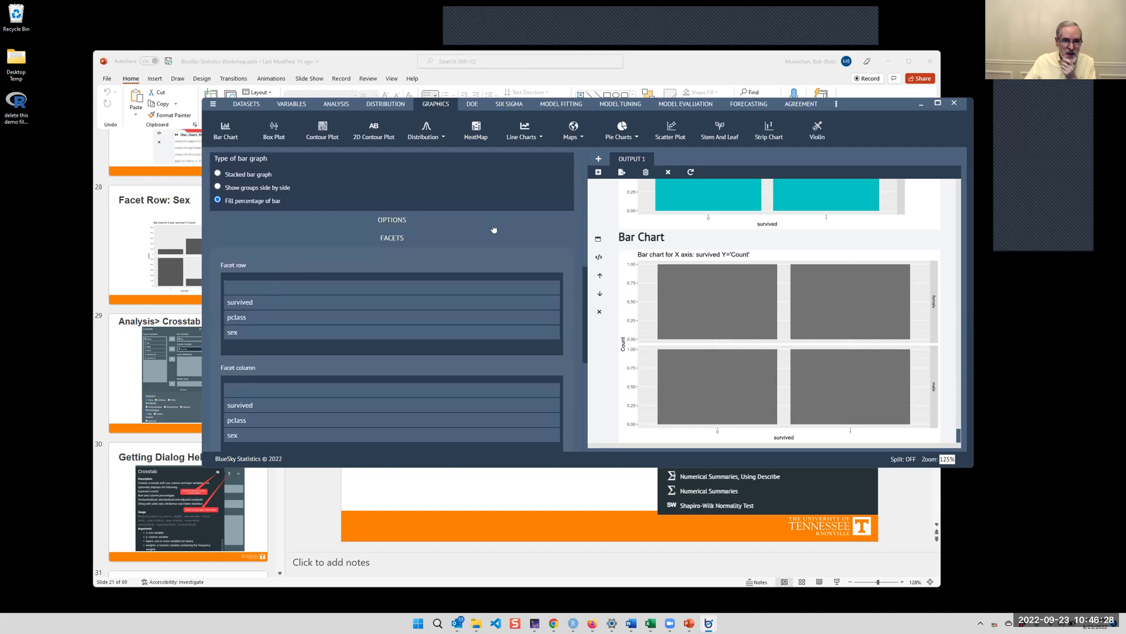
scroll(494, 229, up, 6)
click(476, 172)
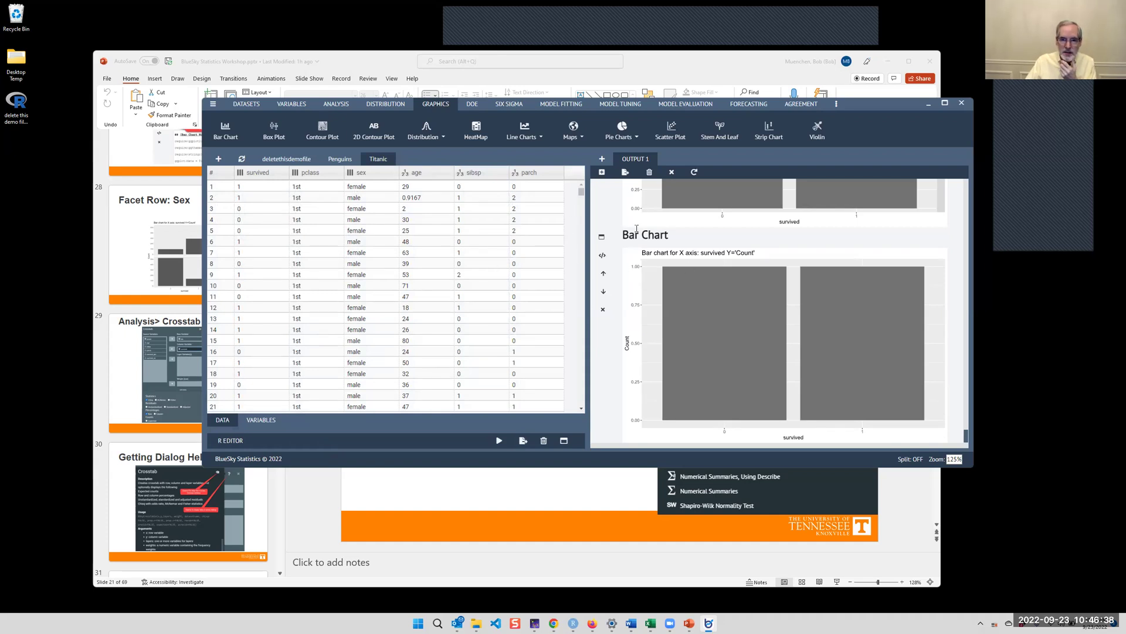
Reopen the unfaceted chart's dialog, switch to a stacked bar graph with sex as the facet row, and run it
click(601, 236)
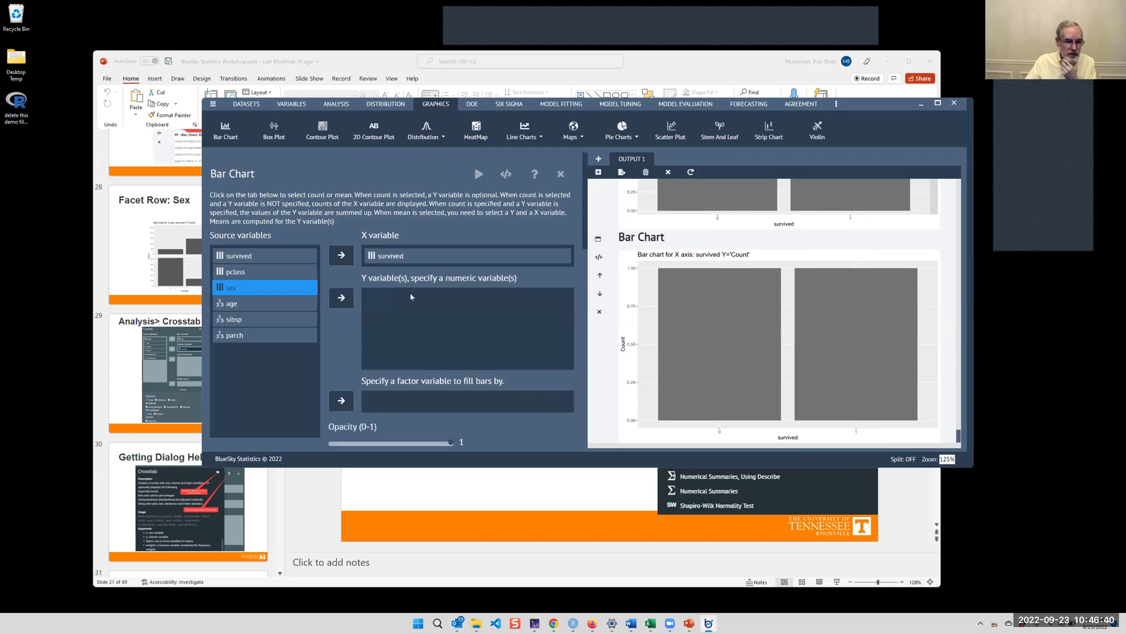
scroll(411, 297, down, 5)
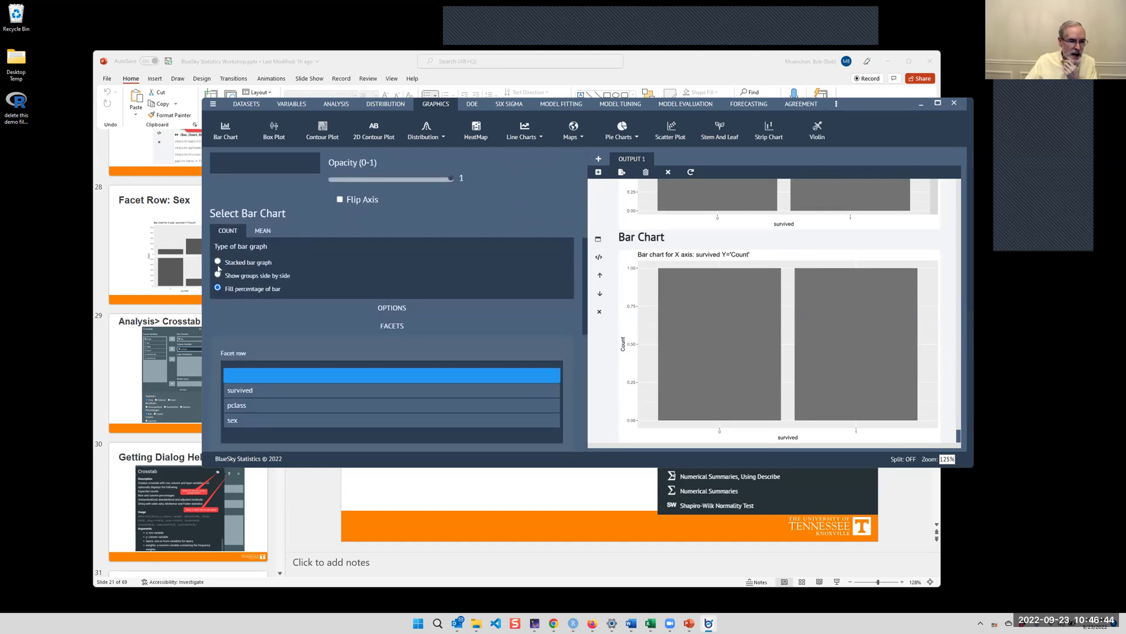
click(218, 262)
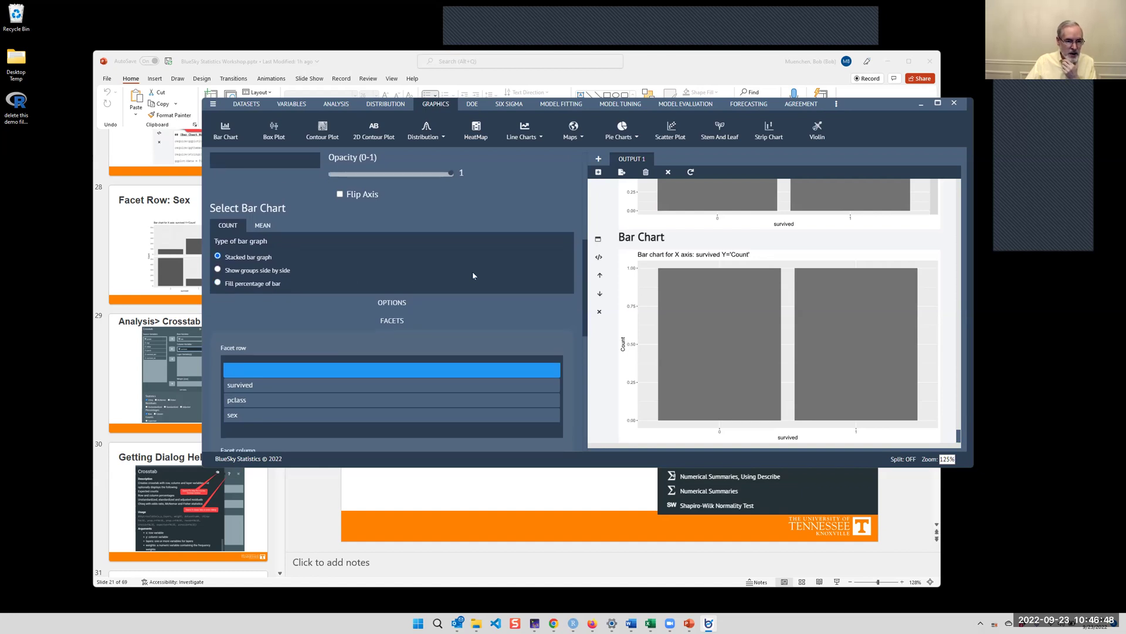
scroll(473, 271, down, 1)
click(241, 334)
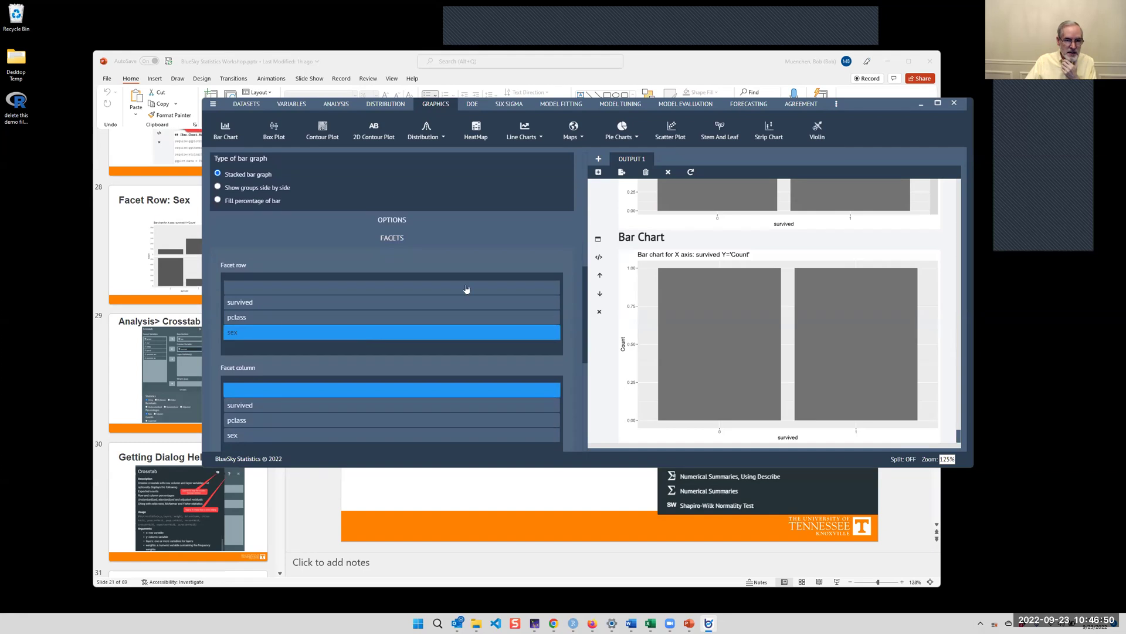
scroll(465, 289, up, 5)
click(479, 173)
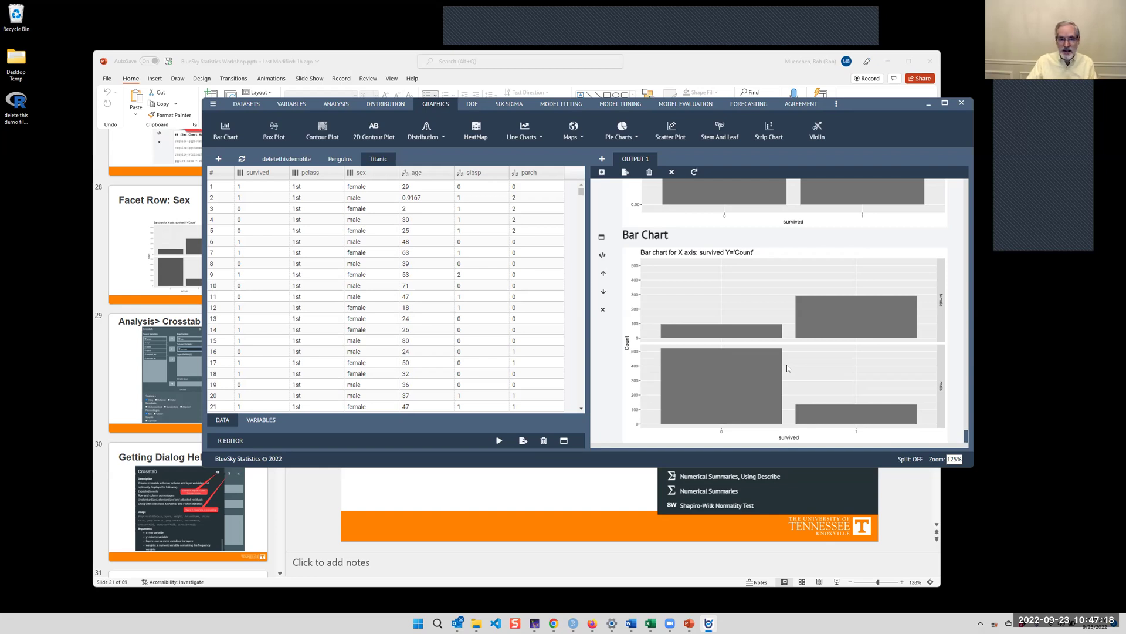
Add pclass as the facet column to the stacked chart faceted by sex, run it, and bring the new chart into view
click(603, 254)
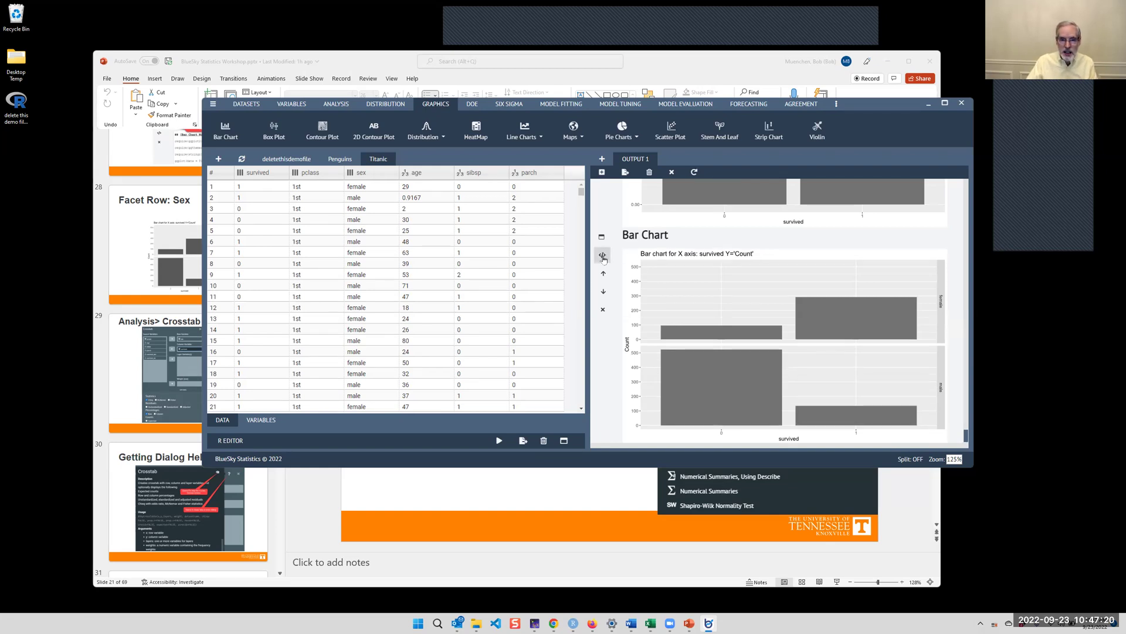
click(603, 237)
scroll(443, 319, down, 1)
scroll(443, 317, down, 4)
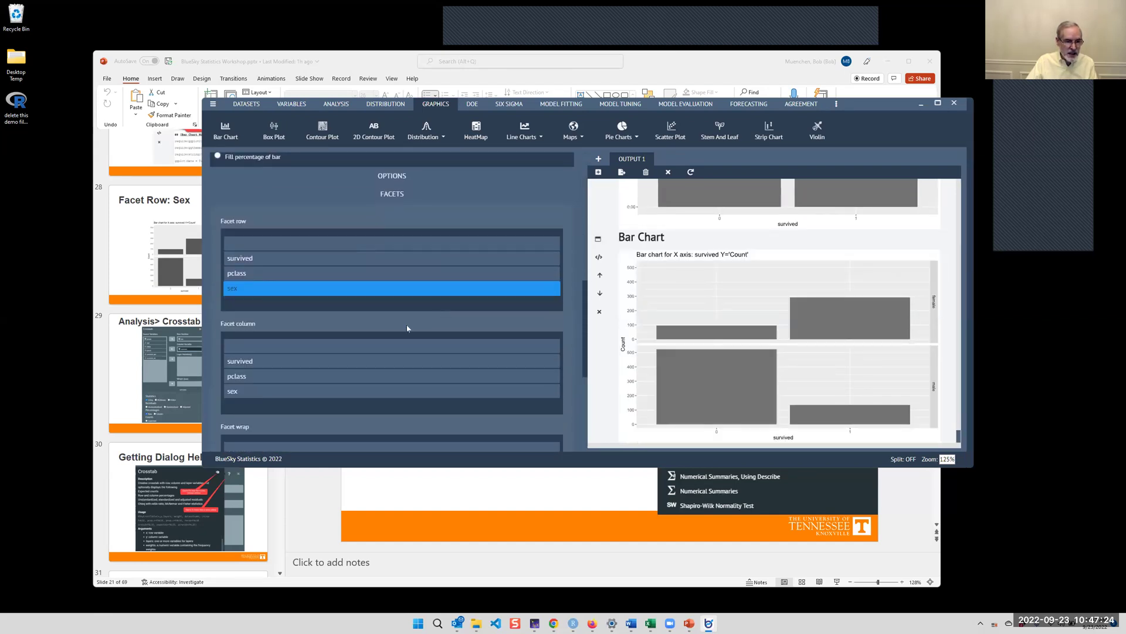
scroll(388, 344, down, 2)
scroll(386, 342, up, 3)
scroll(386, 342, down, 2)
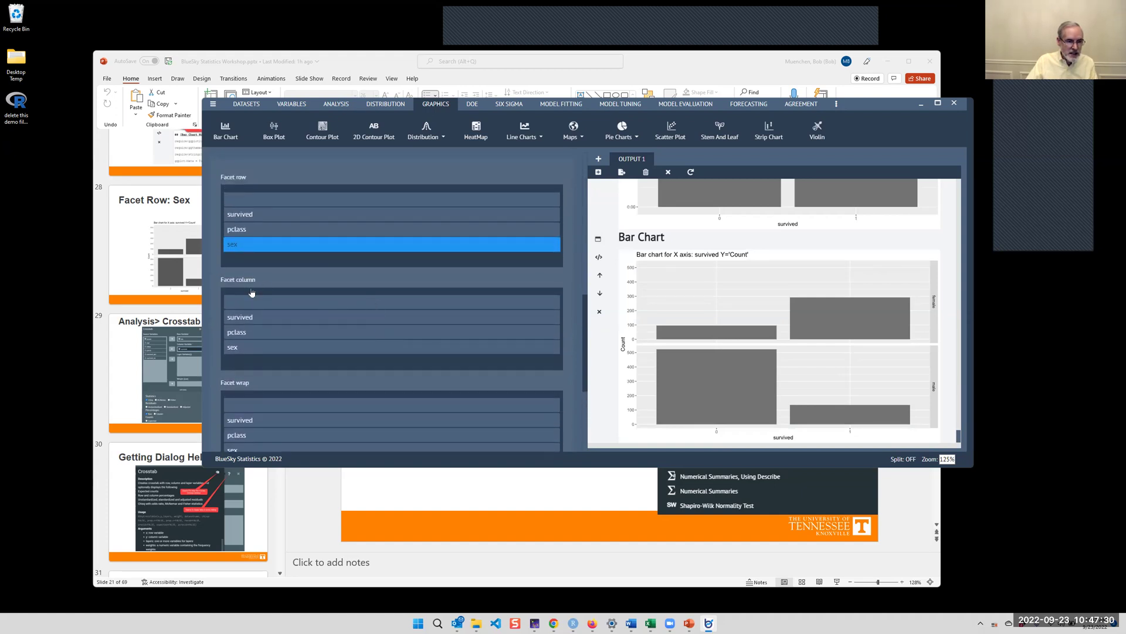
click(253, 332)
scroll(417, 322, up, 10)
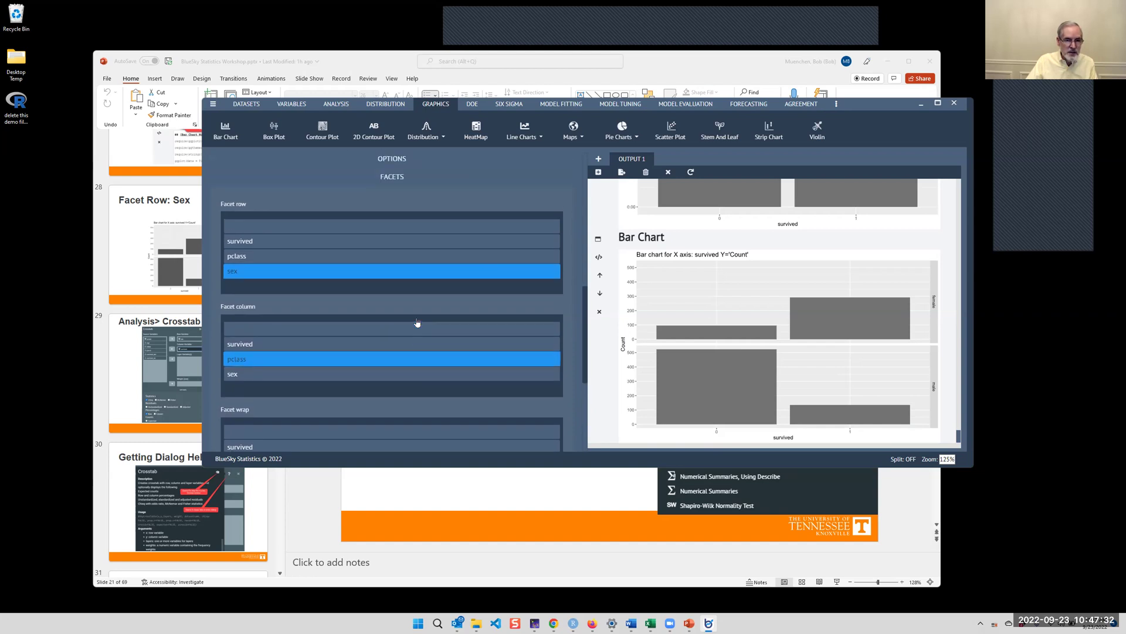
scroll(418, 320, up, 2)
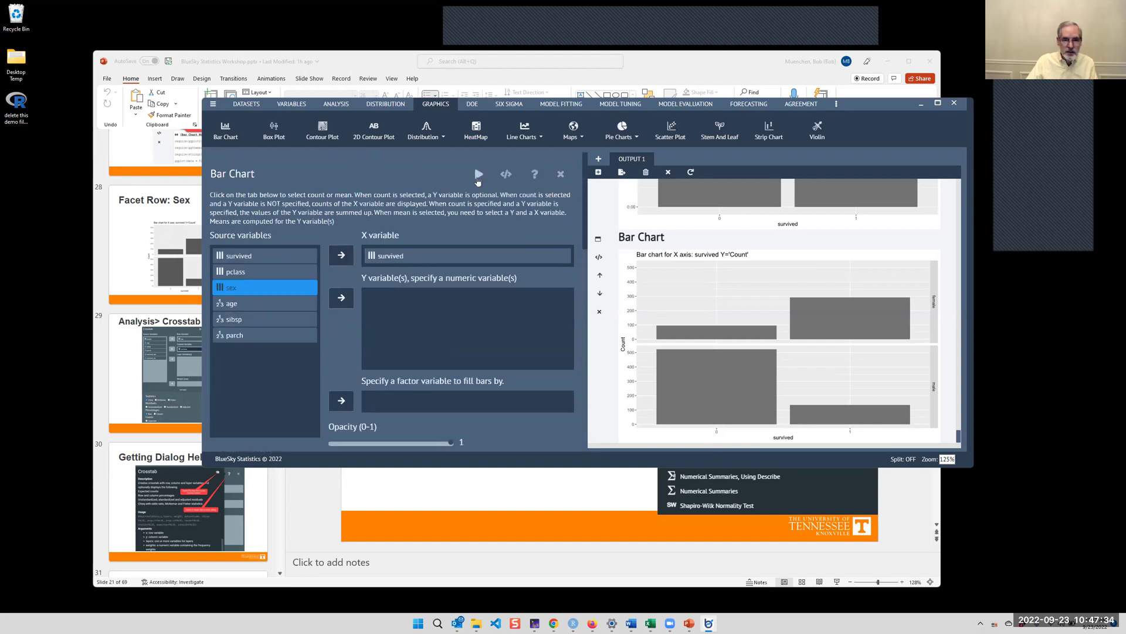
click(479, 175)
scroll(904, 299, down, 3)
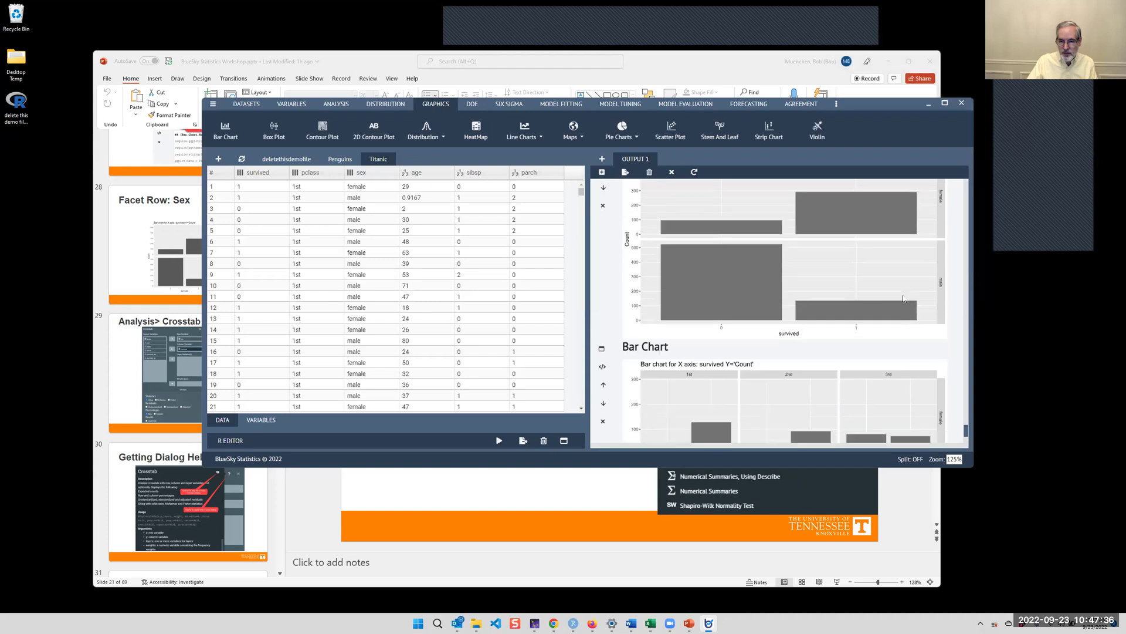
scroll(904, 299, down, 3)
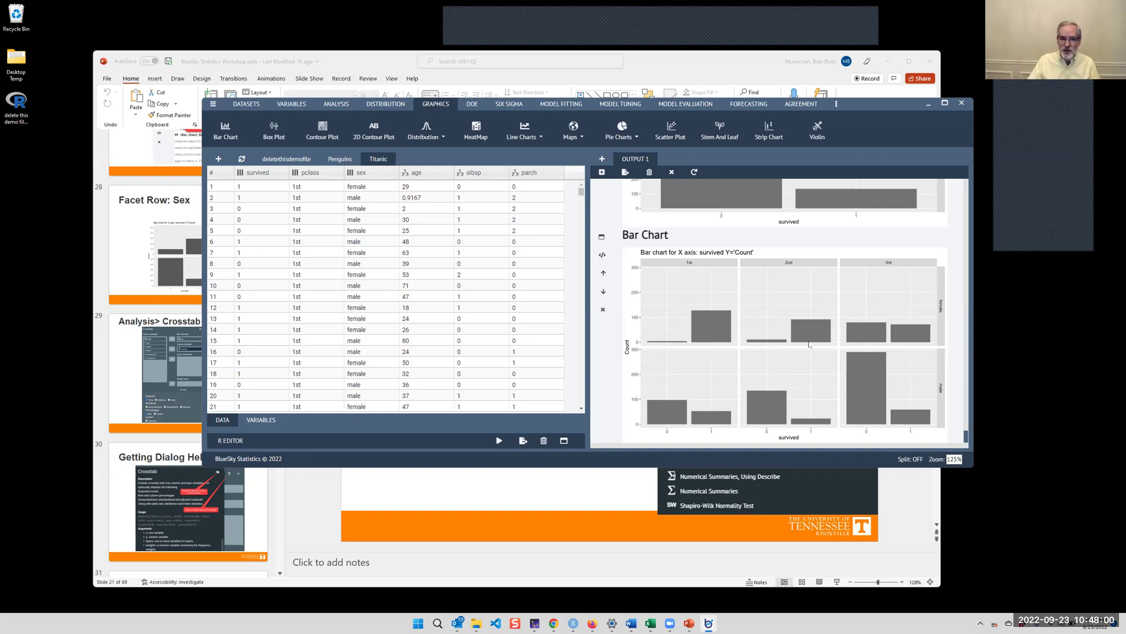
Show the R code of the newest bar chart and highlight its facet_grid(sex~pclass) line
click(602, 254)
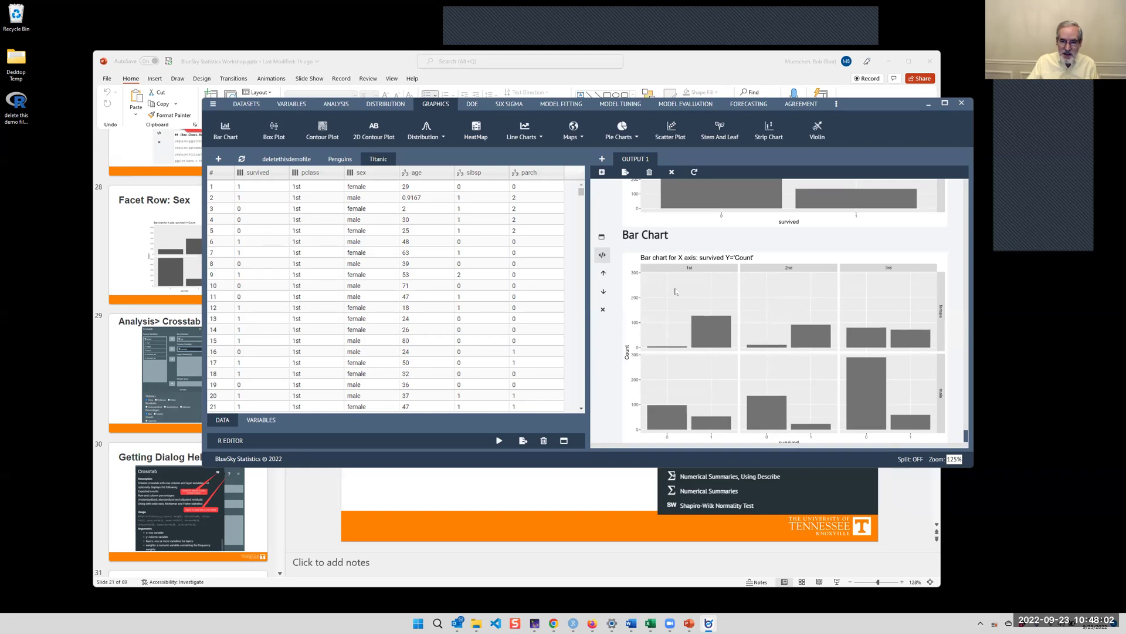
scroll(851, 340, down, 3)
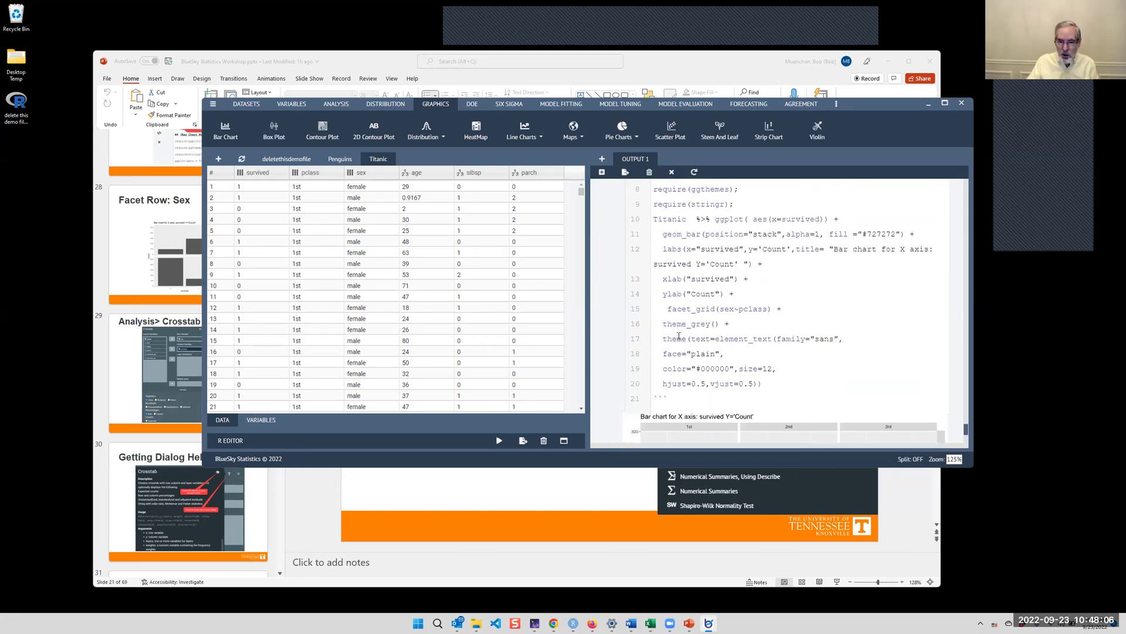
drag(659, 309, 786, 310)
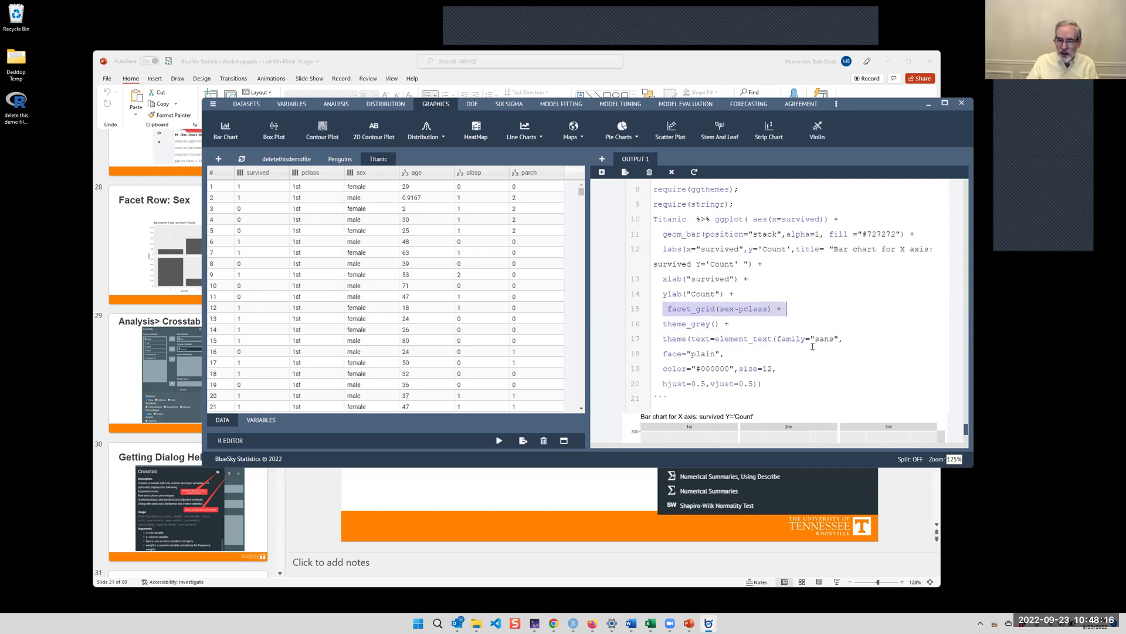
Hide the R code of the newest bar chart and switch to PowerPoint at the "Facet Row: Sex" slide
click(821, 301)
scroll(763, 294, up, 3)
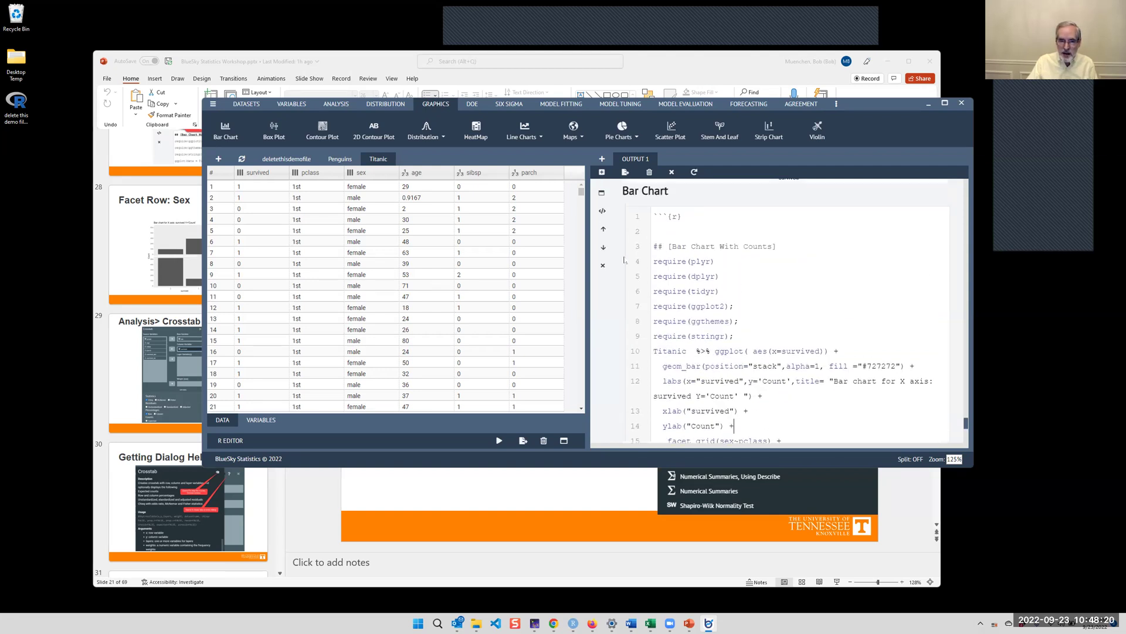
click(602, 212)
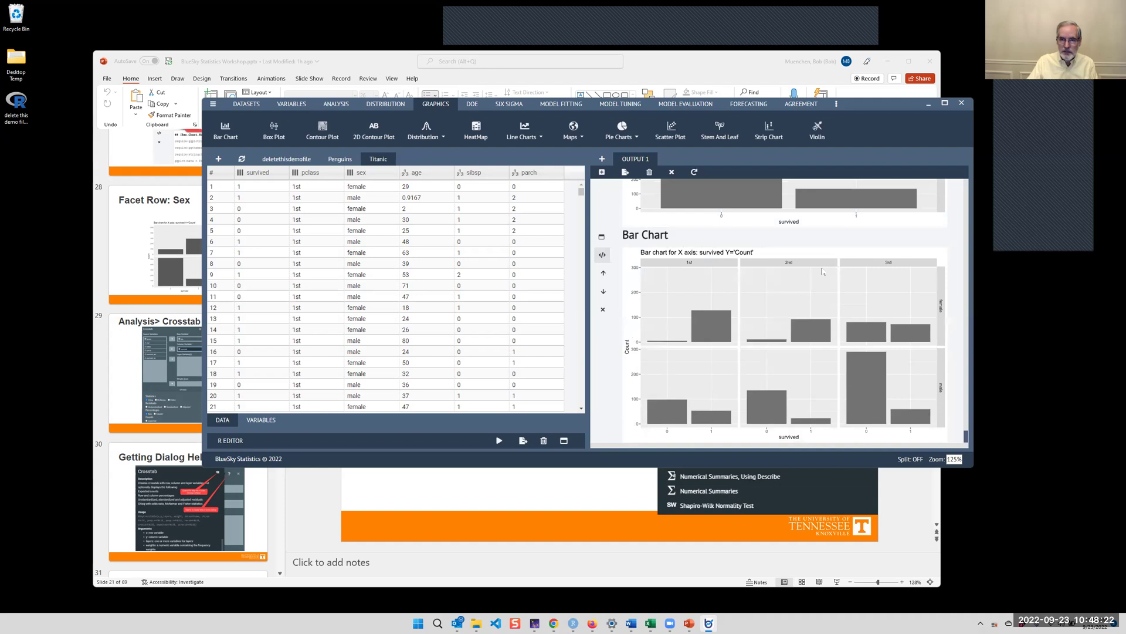
click(118, 266)
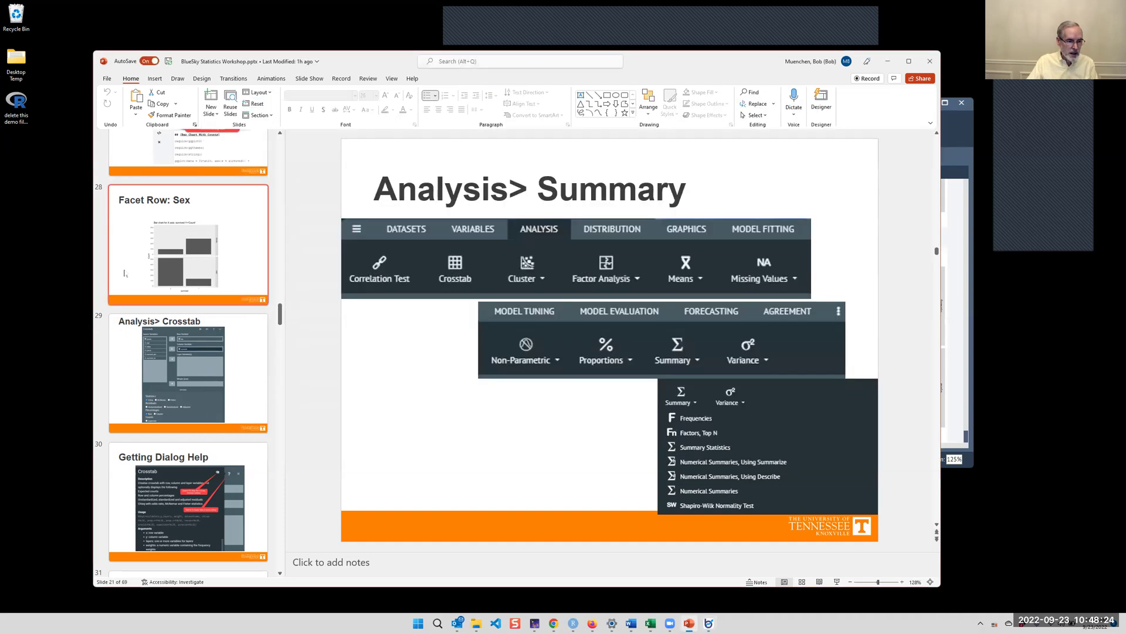
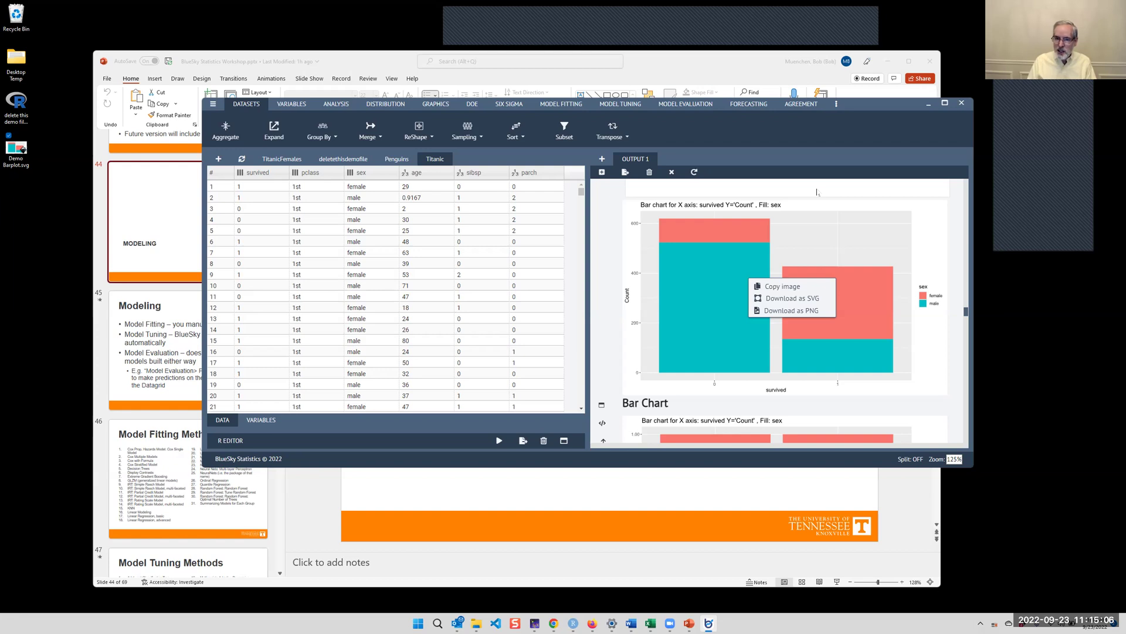
Open the save dialog for the BlueSky Statistics output and close it without exporting
click(626, 172)
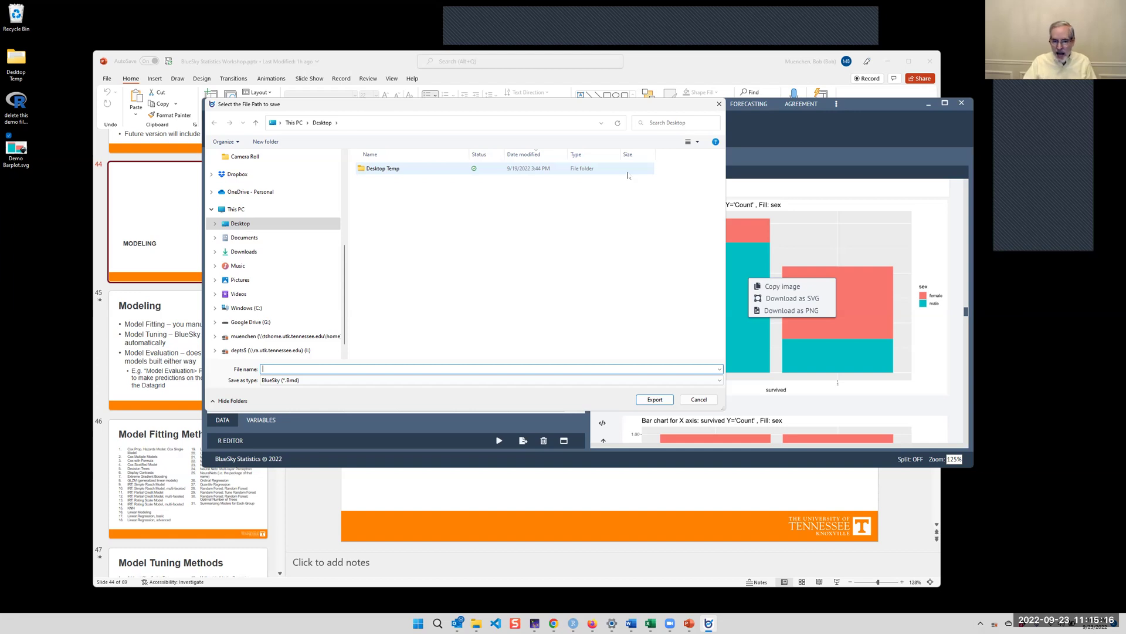
click(718, 104)
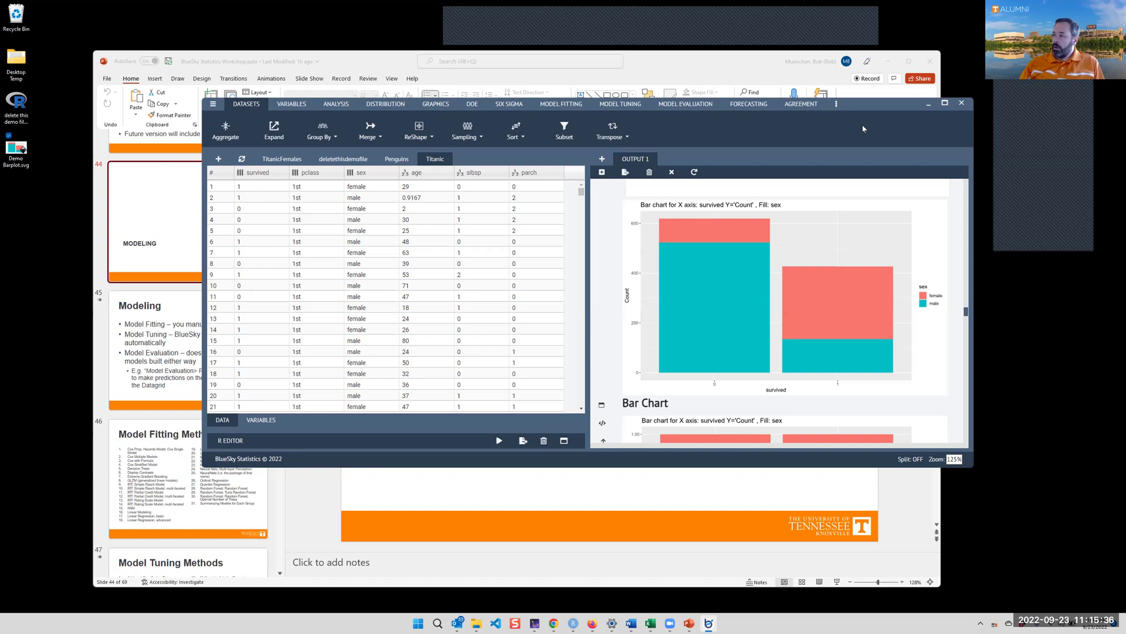
Switch to PowerPoint, show the Modeling slide, and highlight its Model Fitting bullet
click(713, 57)
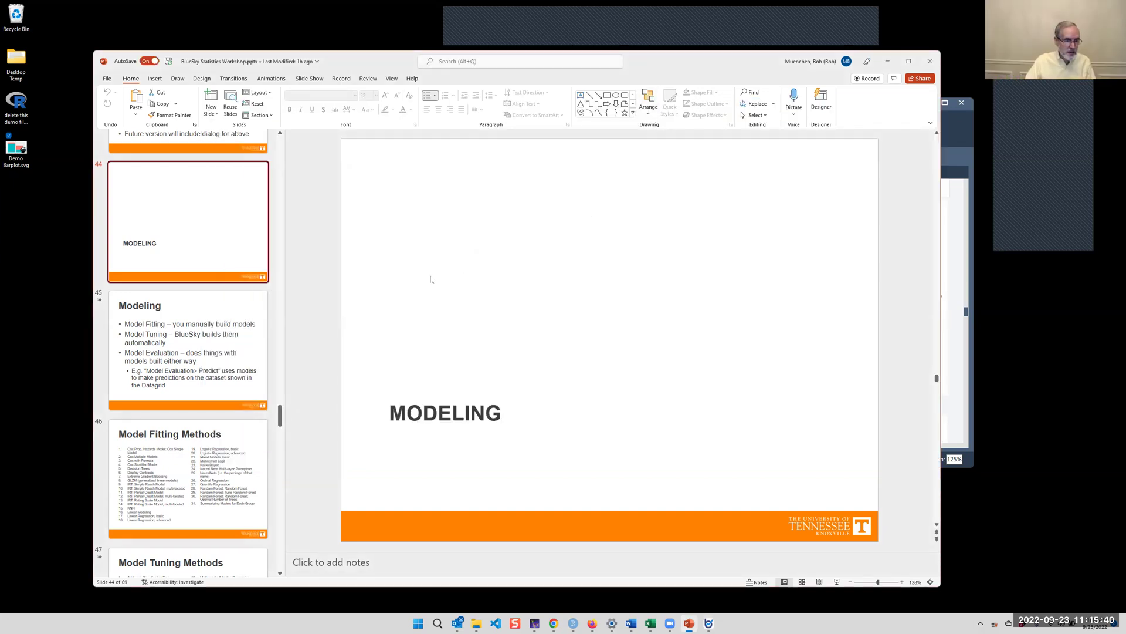
key(Page_Down)
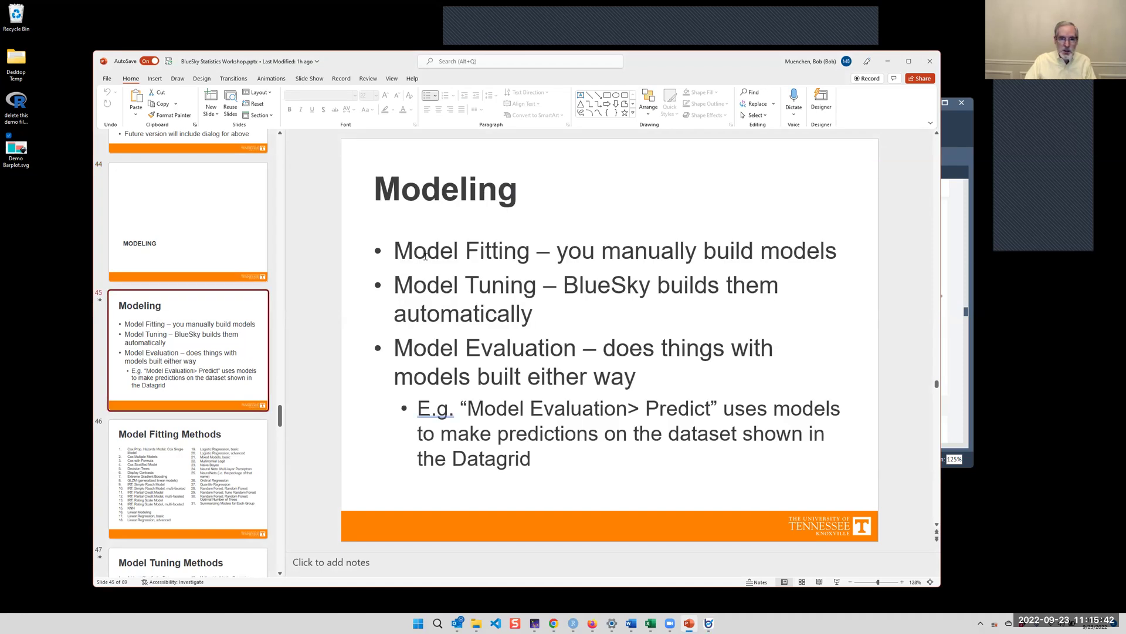
drag(393, 251, 831, 252)
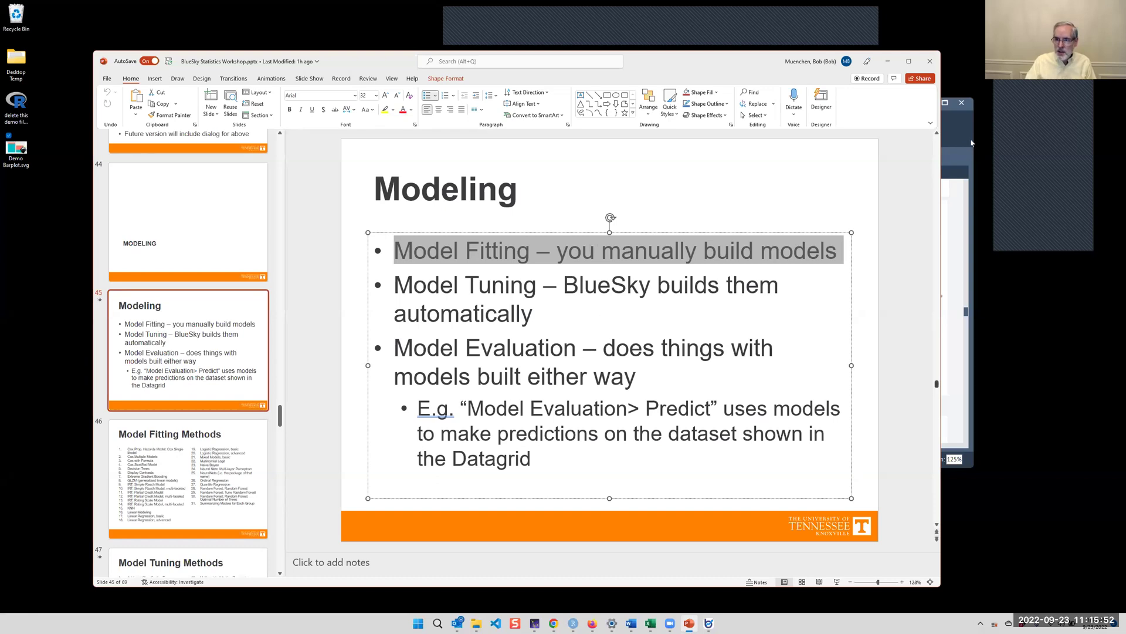
View the Model Fitting and Model Evaluation commands in BlueSky Statistics, and highlight the Model Tuning bullet on the PowerPoint slide
click(955, 135)
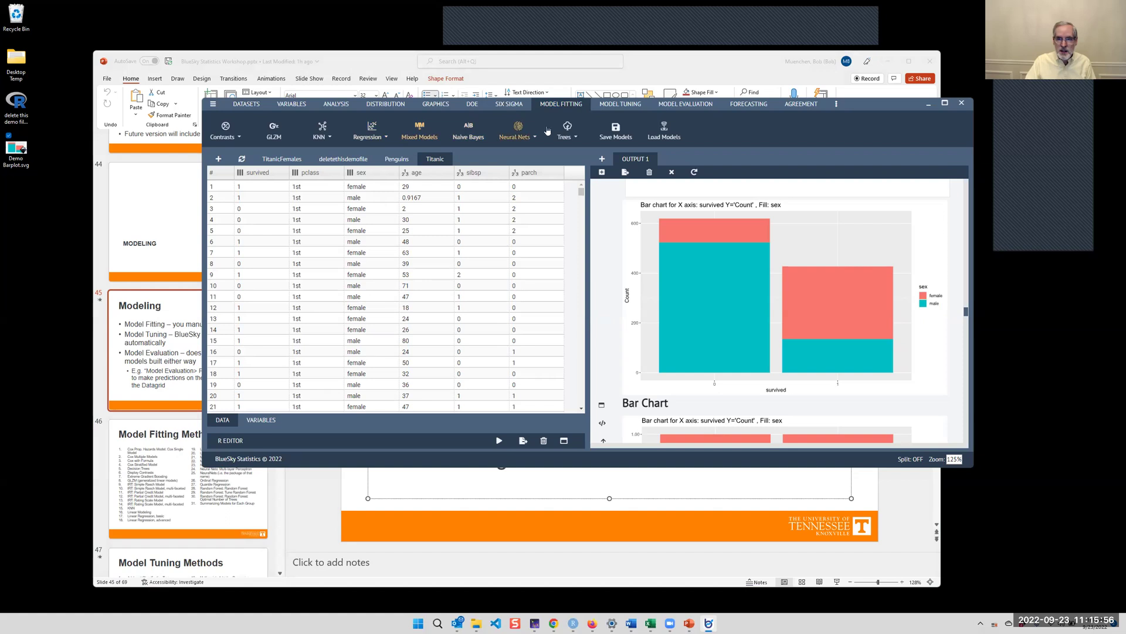
click(693, 105)
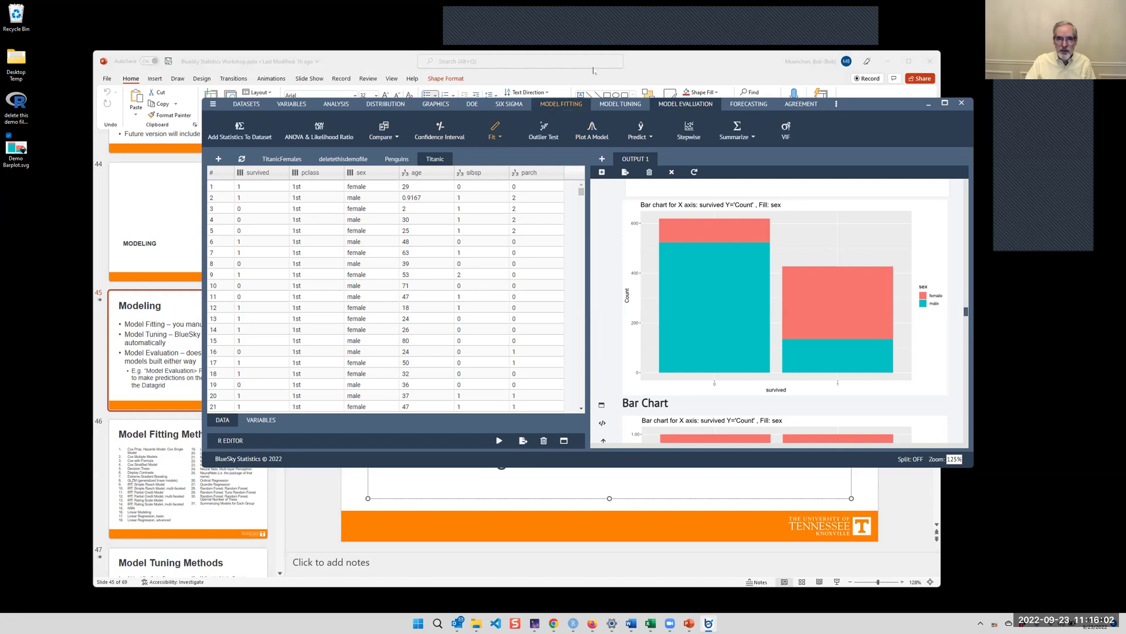
click(648, 65)
click(538, 311)
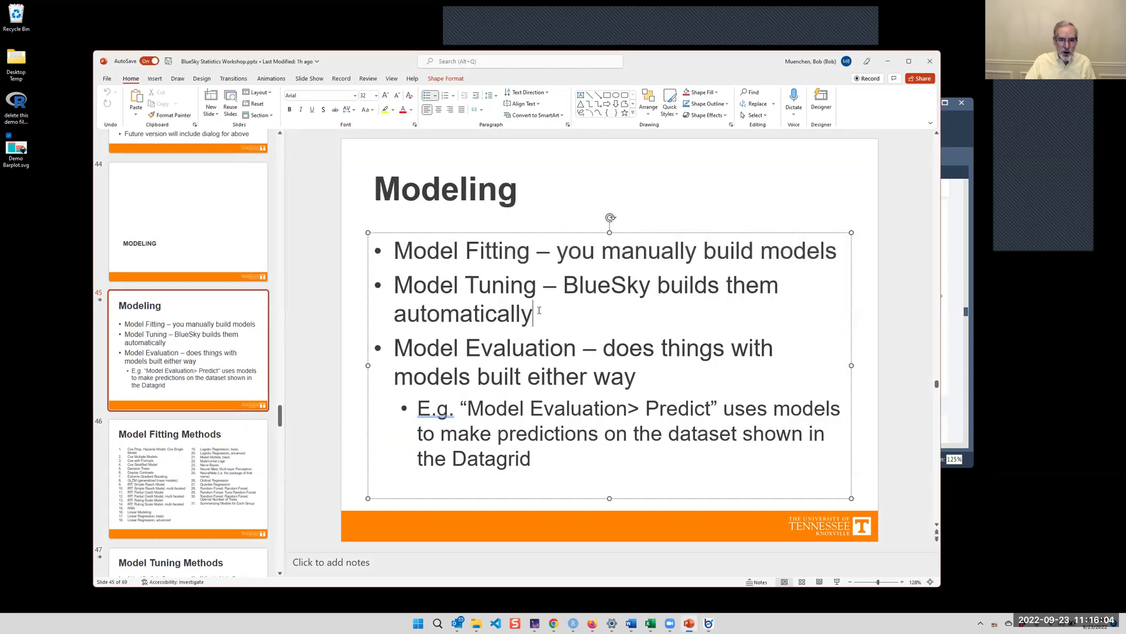
drag(538, 311, 419, 303)
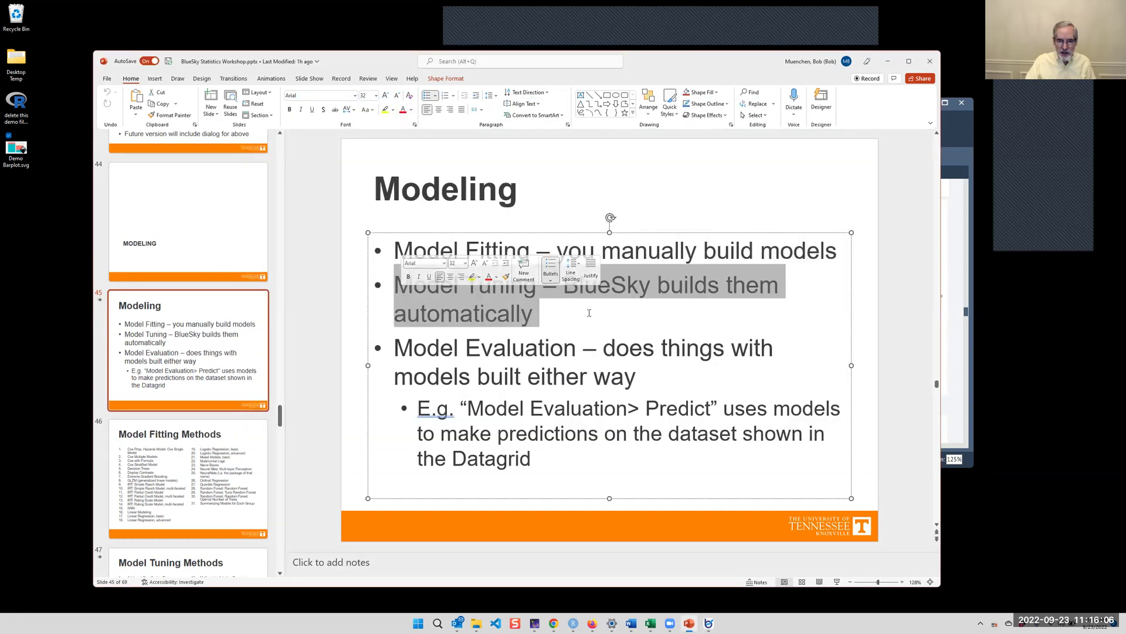
Recheck the evaluation commands in BlueSky Statistics, and highlight the slide's Model Evaluation bullet and "Model Evaluation> Predict" example in PowerPoint
click(956, 153)
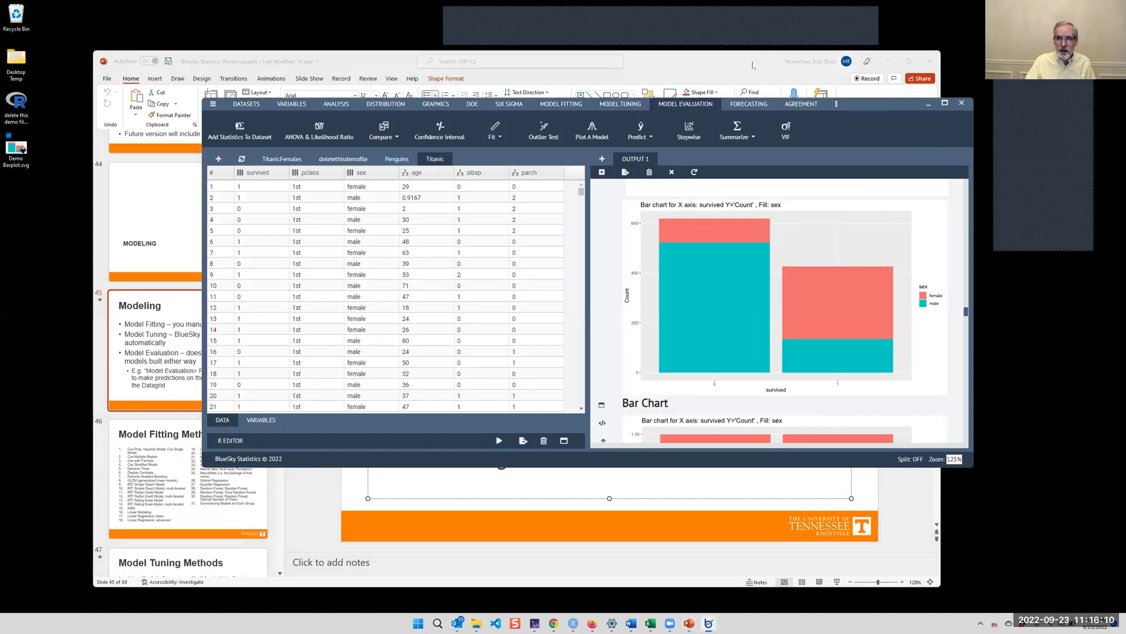
key(alt+Tab)
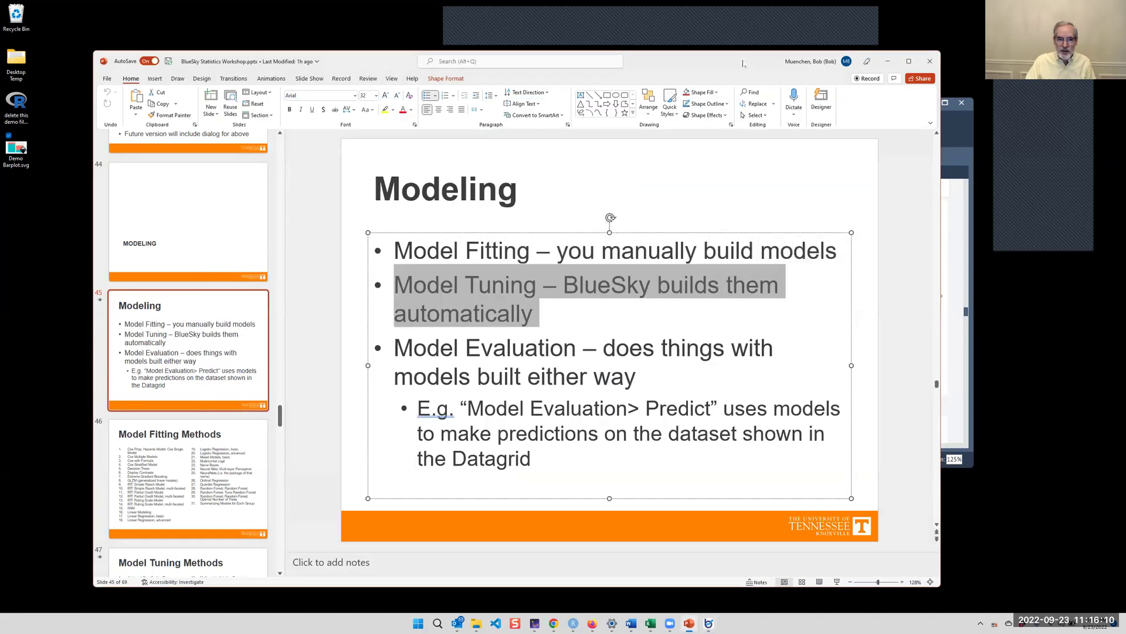
click(504, 346)
drag(397, 348, 624, 373)
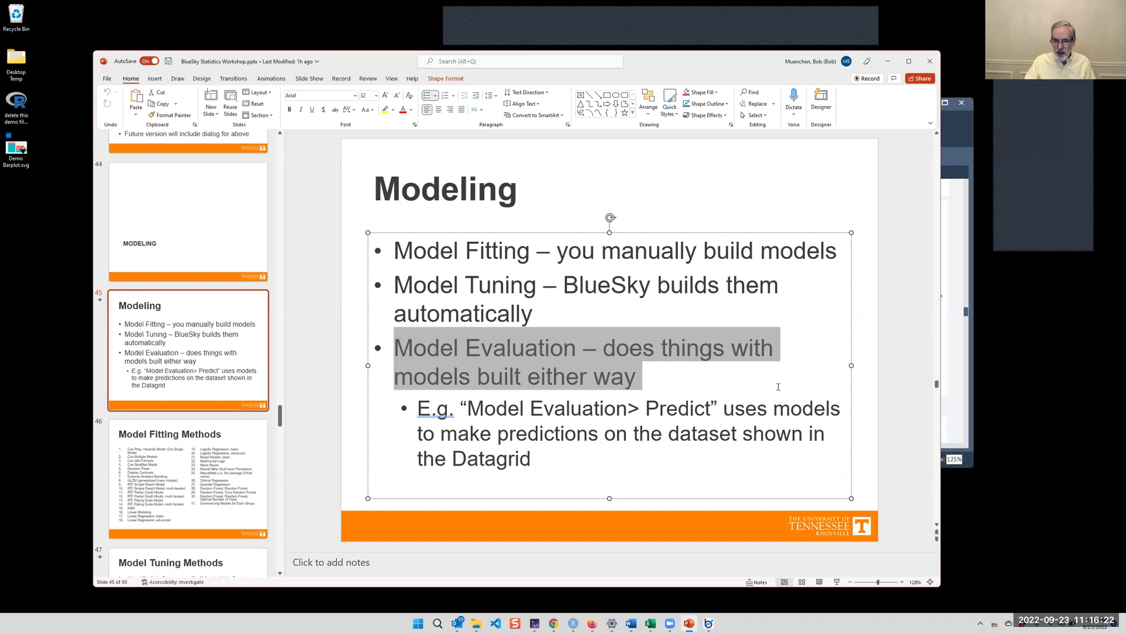
click(691, 451)
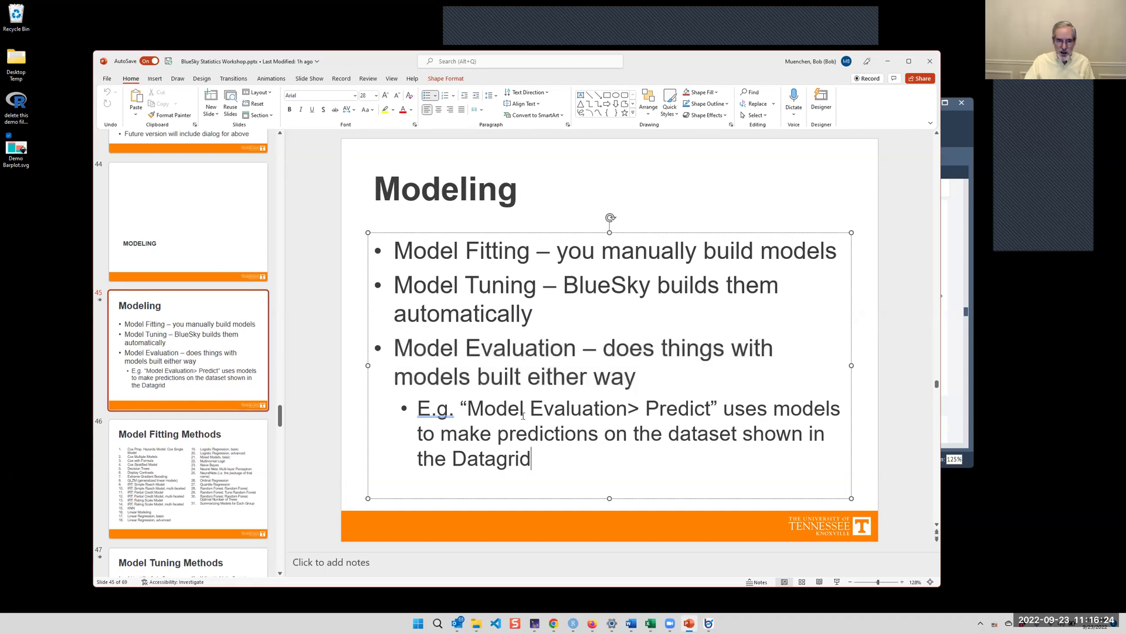
drag(472, 409, 675, 411)
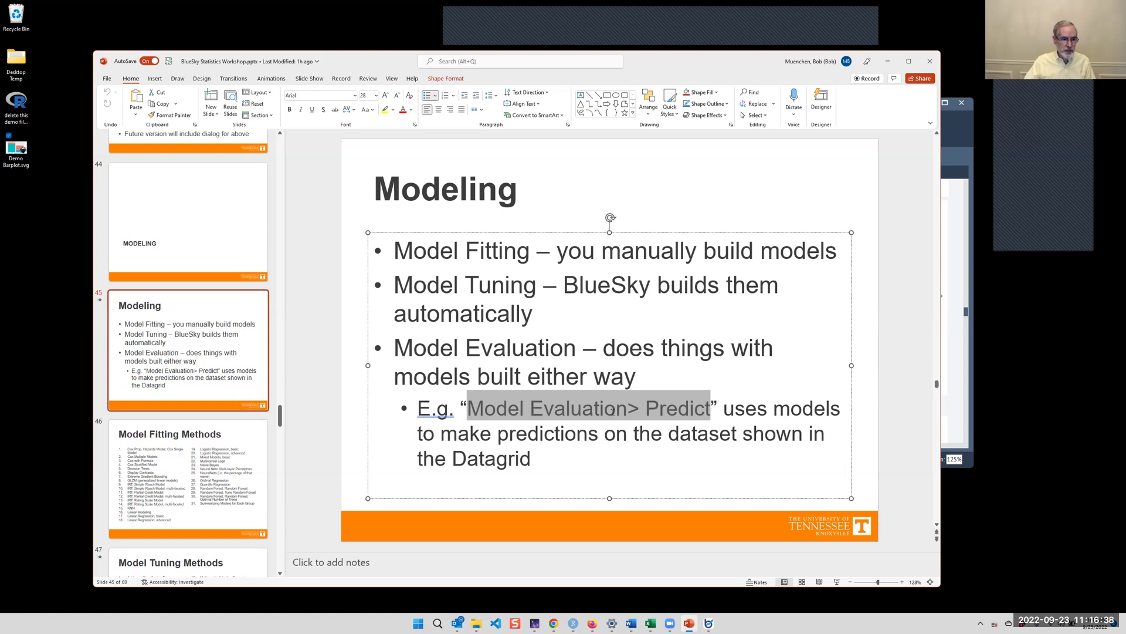
Review the Model Fitting Methods and Model Tuning Methods slides, and compare them with the Model Tuning commands in BlueSky Statistics
key(Down)
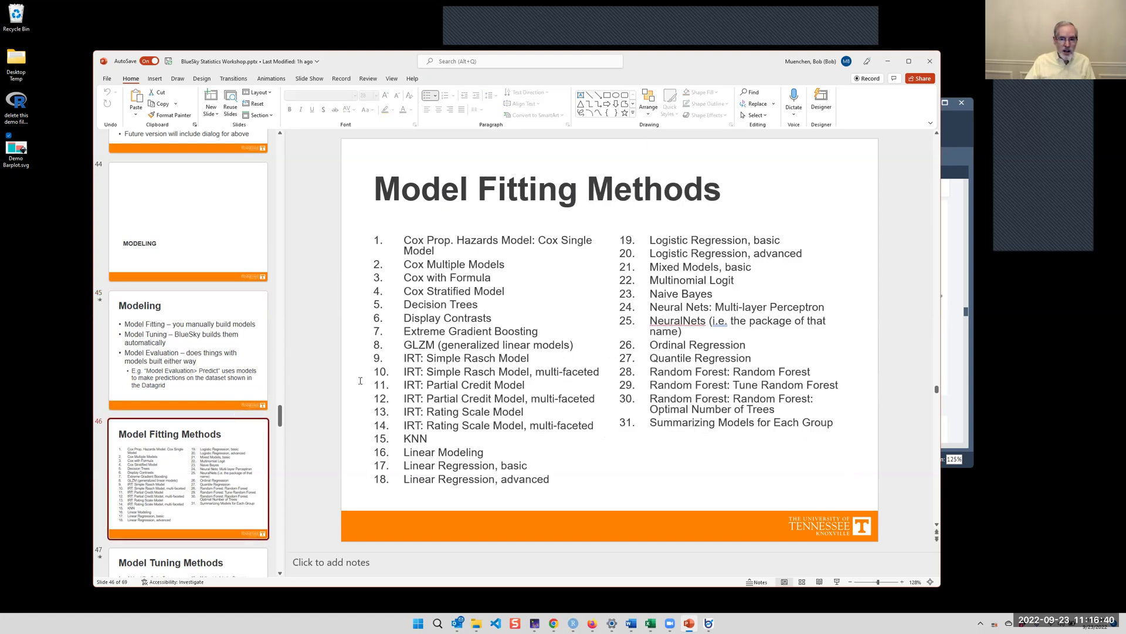
key(Down)
click(191, 286)
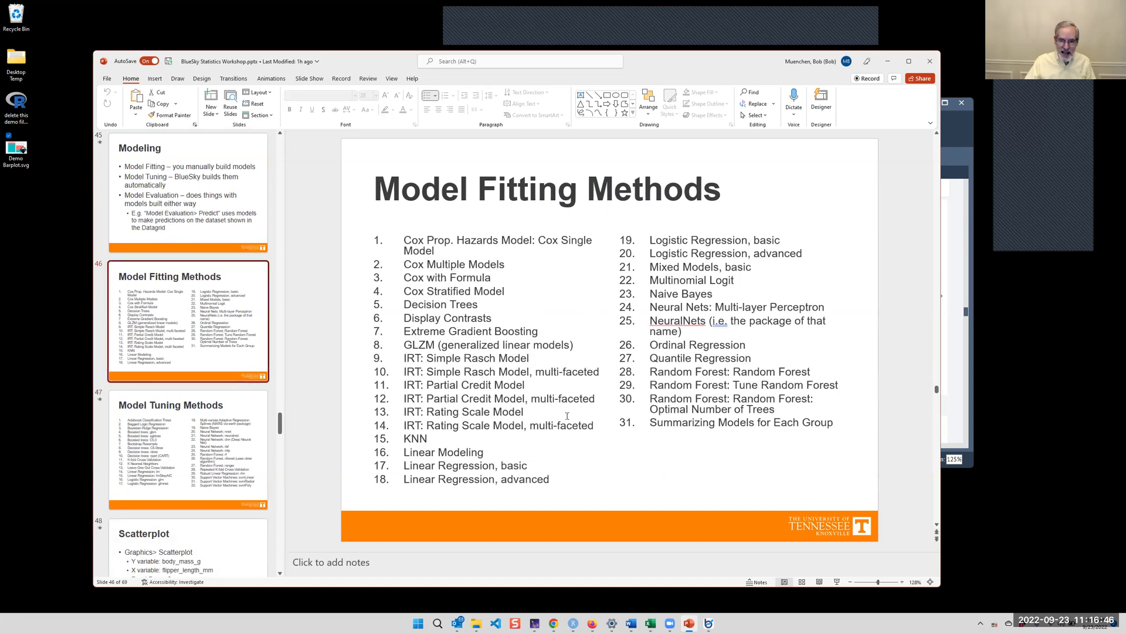
click(234, 419)
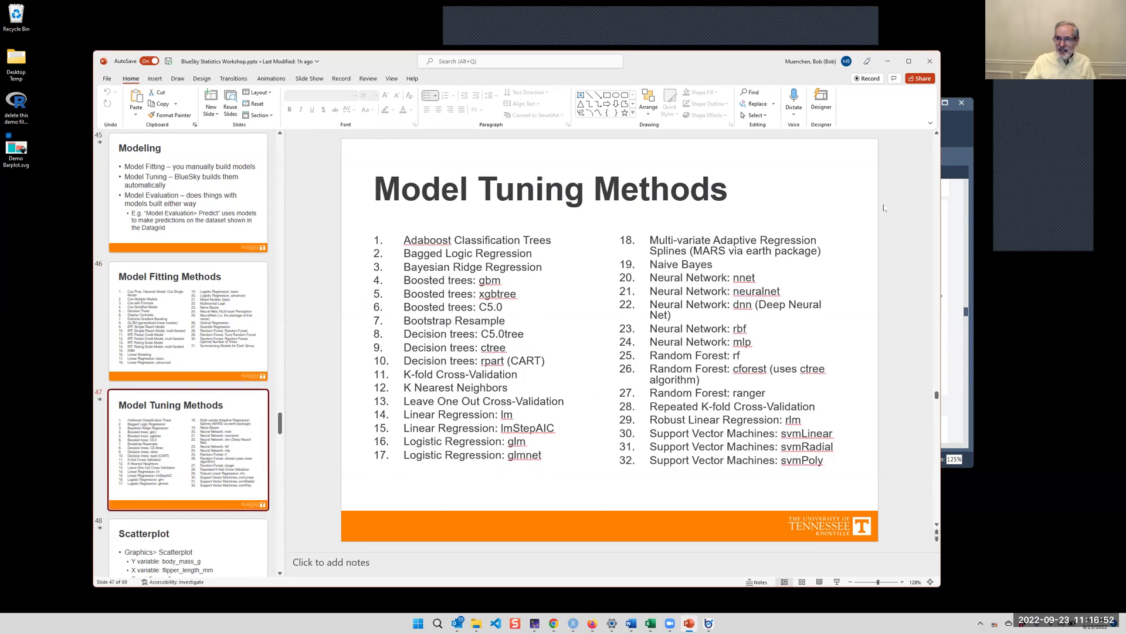
click(963, 134)
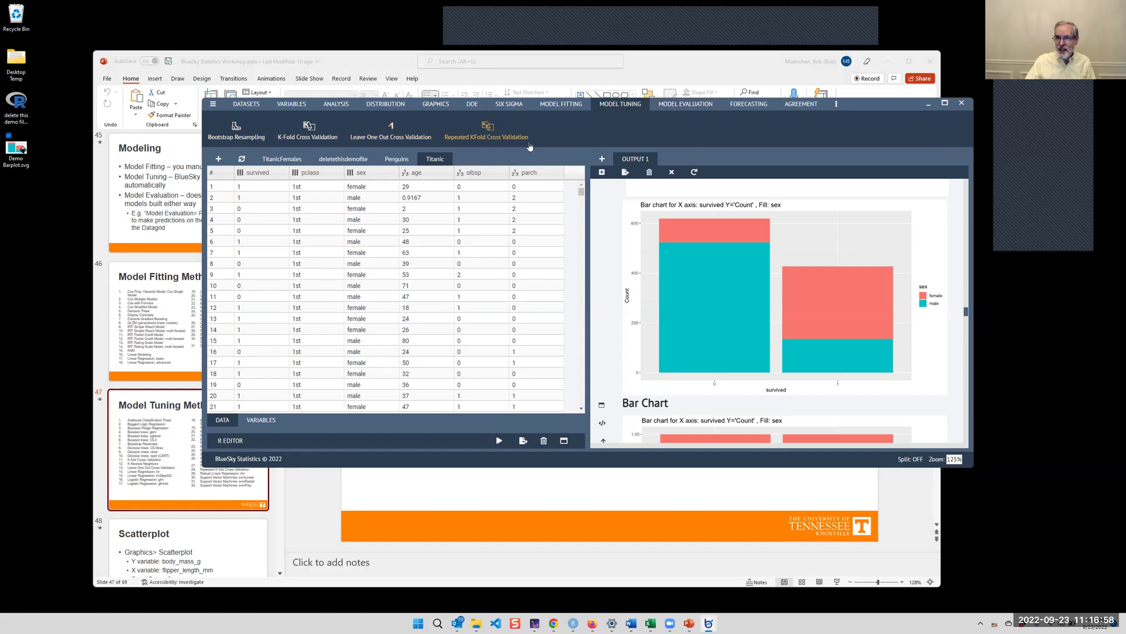
click(660, 62)
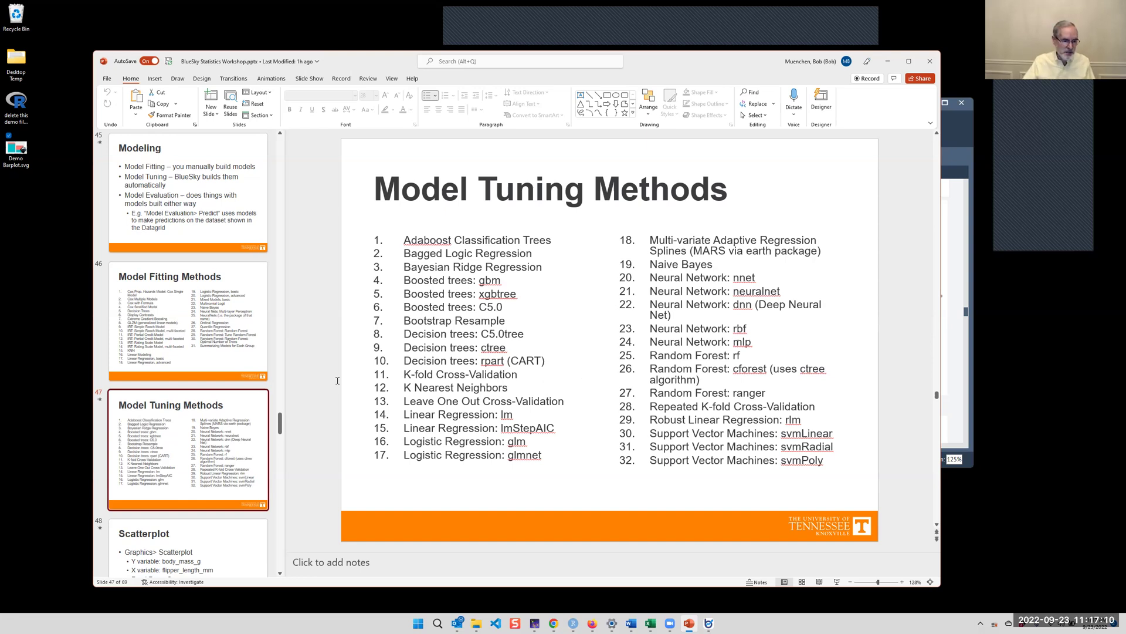
Show the Scatterplot instructions slide in the presentation
scroll(186, 440, down, 3)
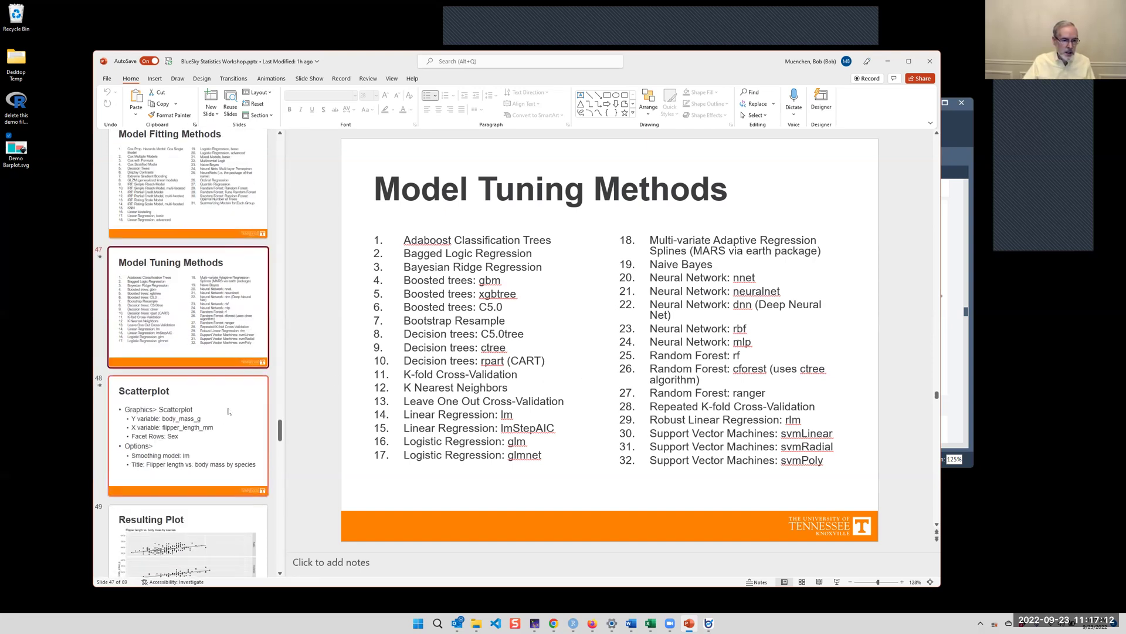
click(228, 411)
scroll(227, 412, down, 4)
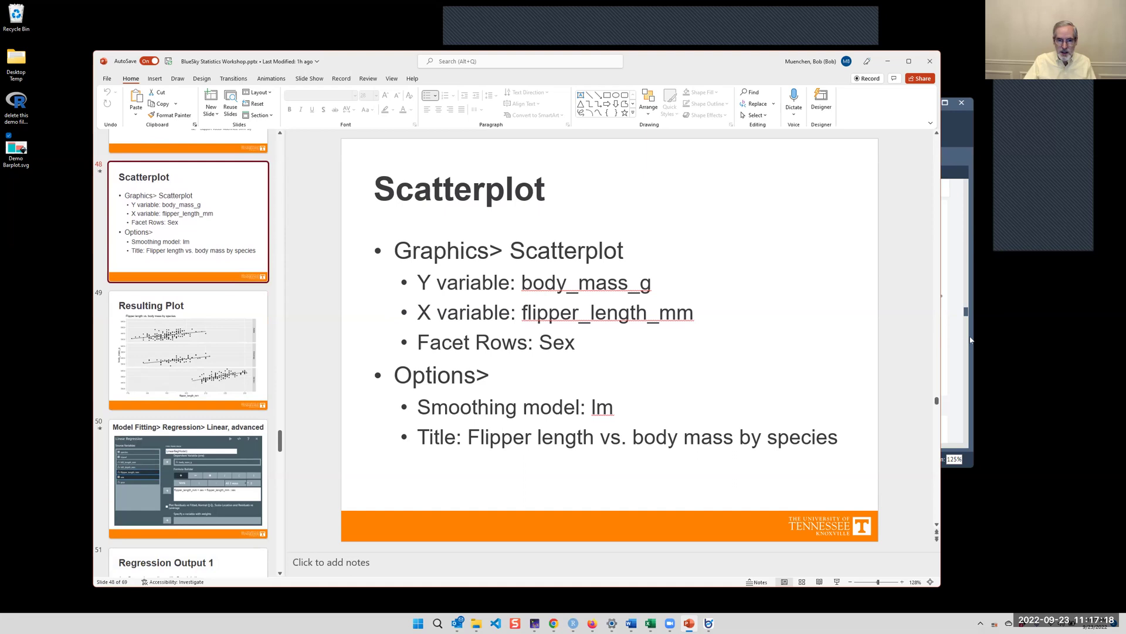
Switch to BlueSky Statistics, activate the Penguins dataset, and open the basic linear regression dialog
click(961, 288)
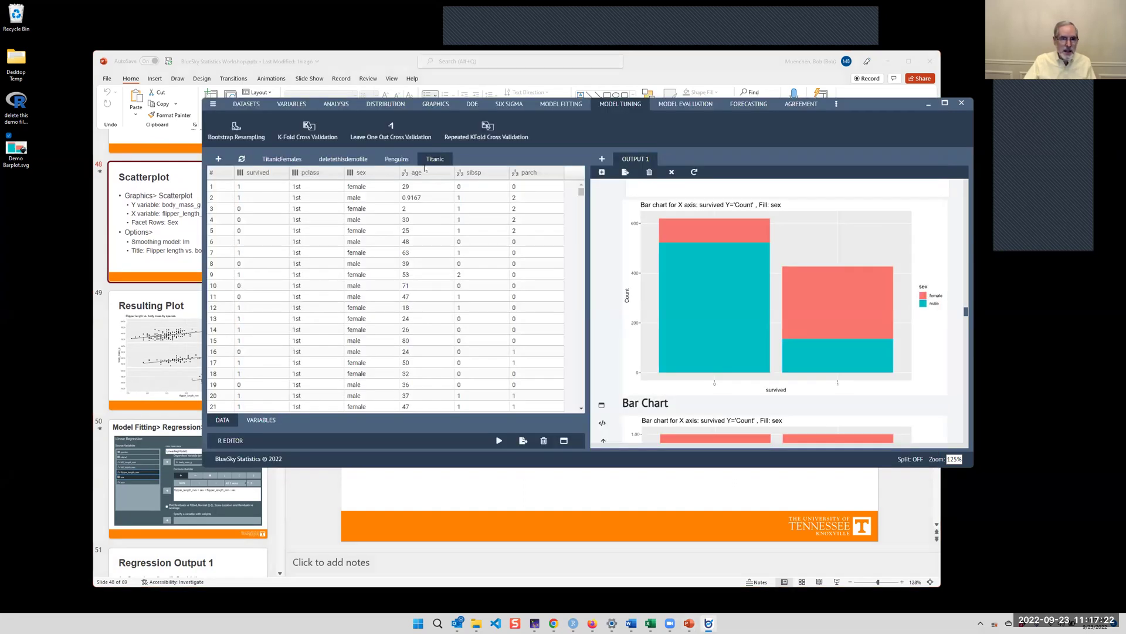
click(397, 159)
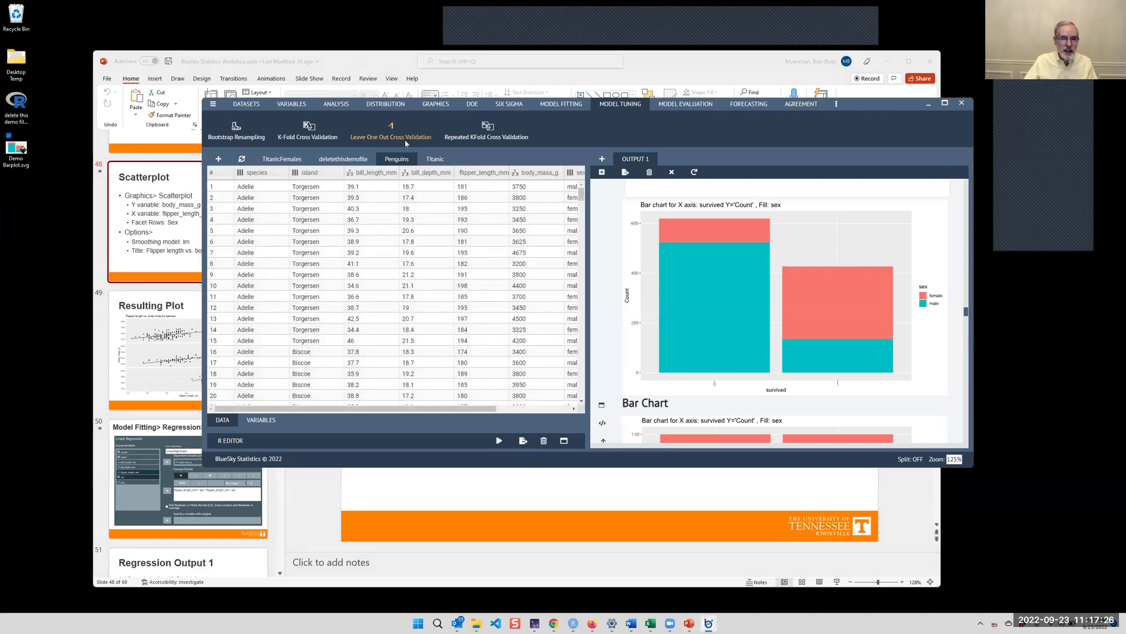
click(561, 104)
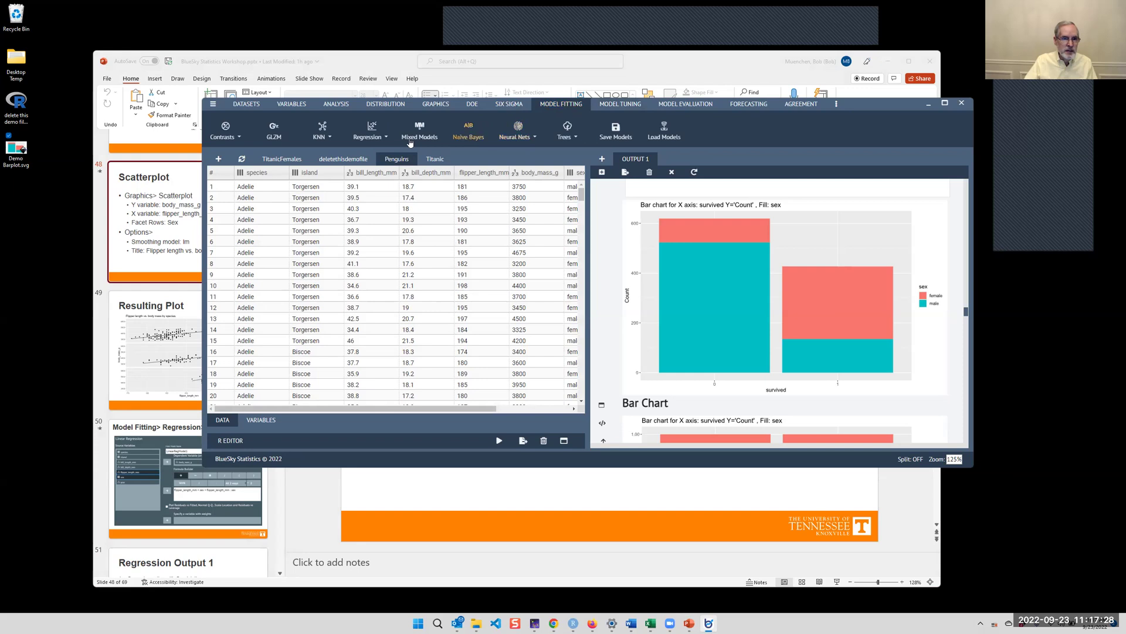
click(368, 137)
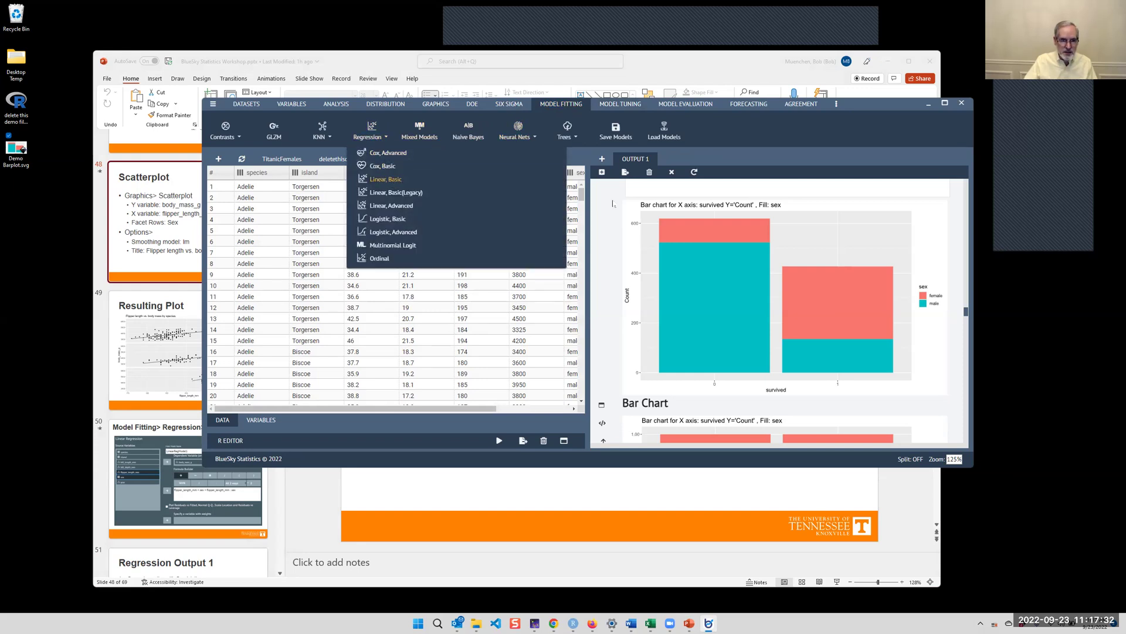
click(385, 179)
Assign body_mass_g as the dependent variable and flipper_length_mm as the independent variable of the linear regression
click(267, 298)
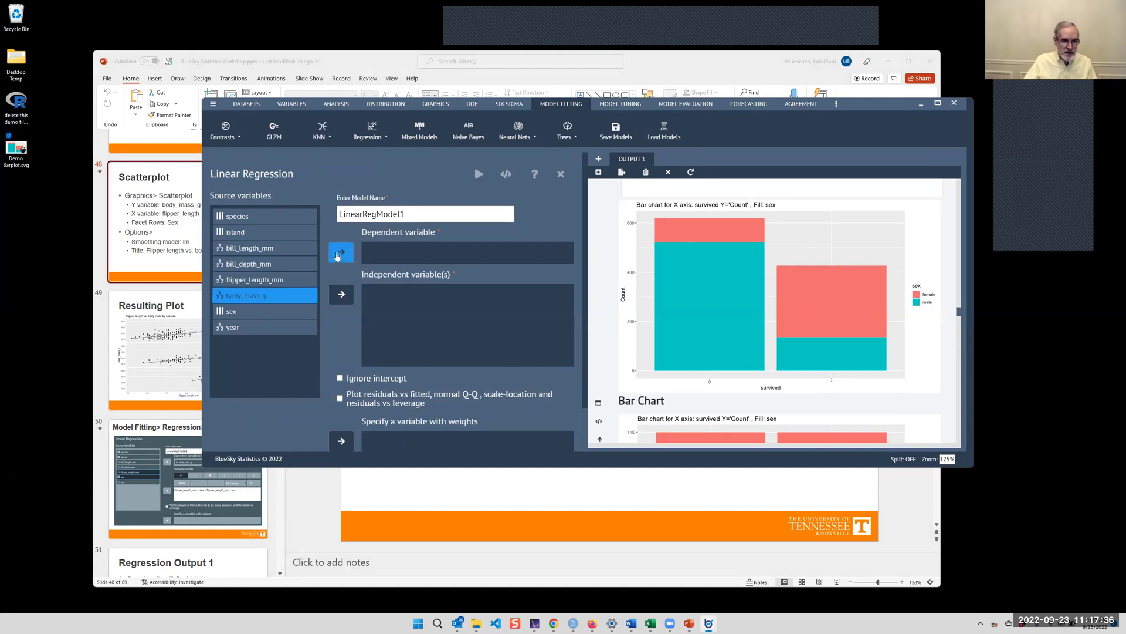
click(341, 252)
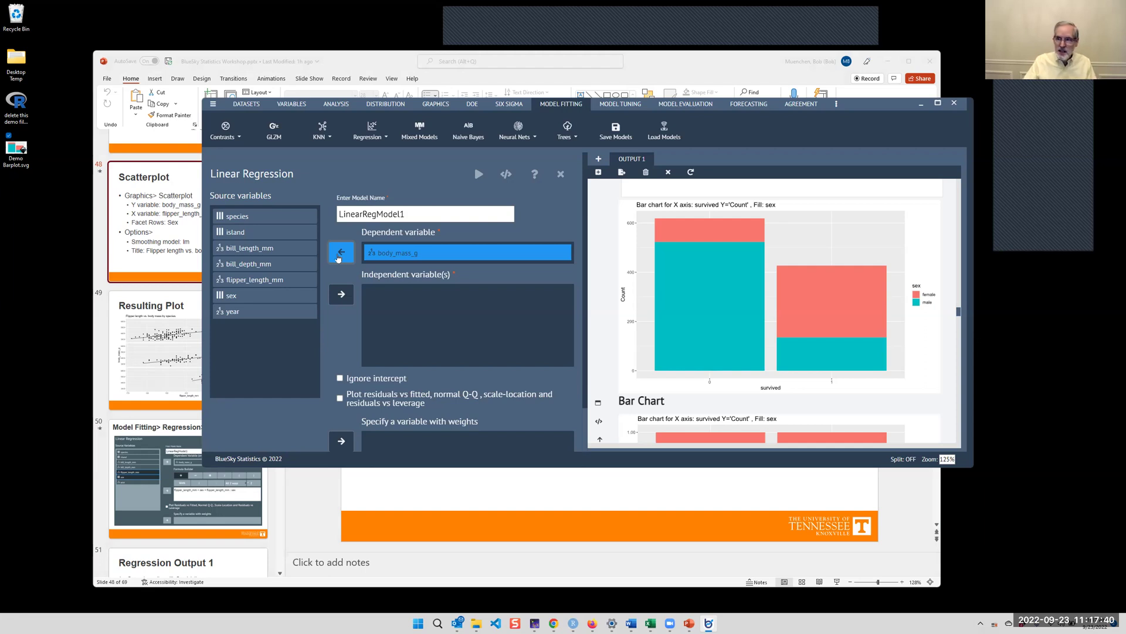
click(281, 264)
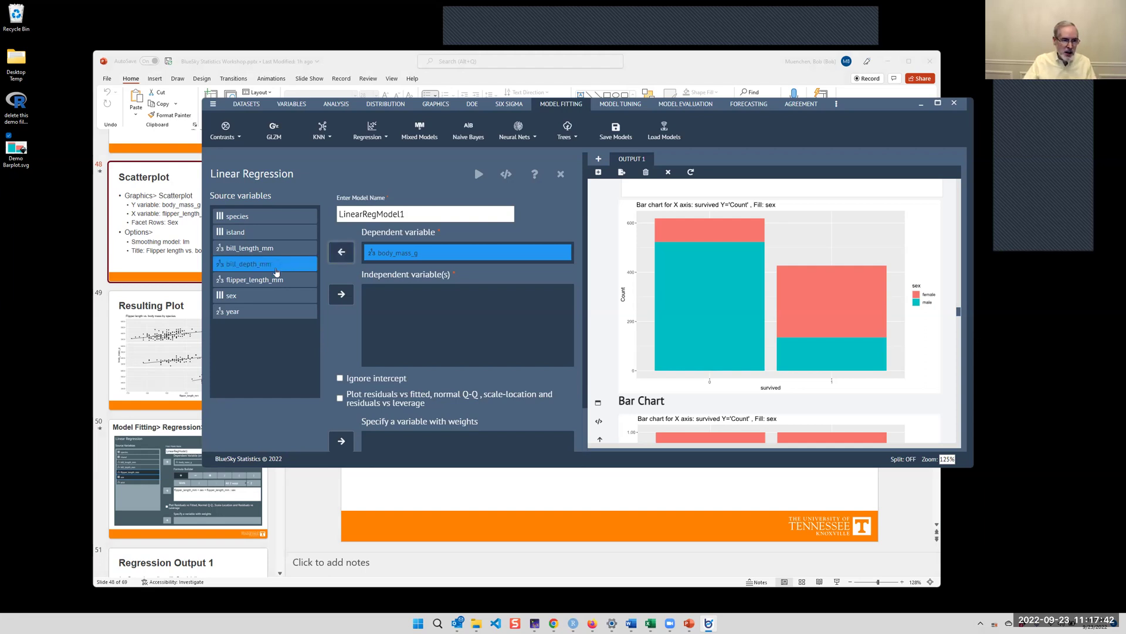
click(277, 280)
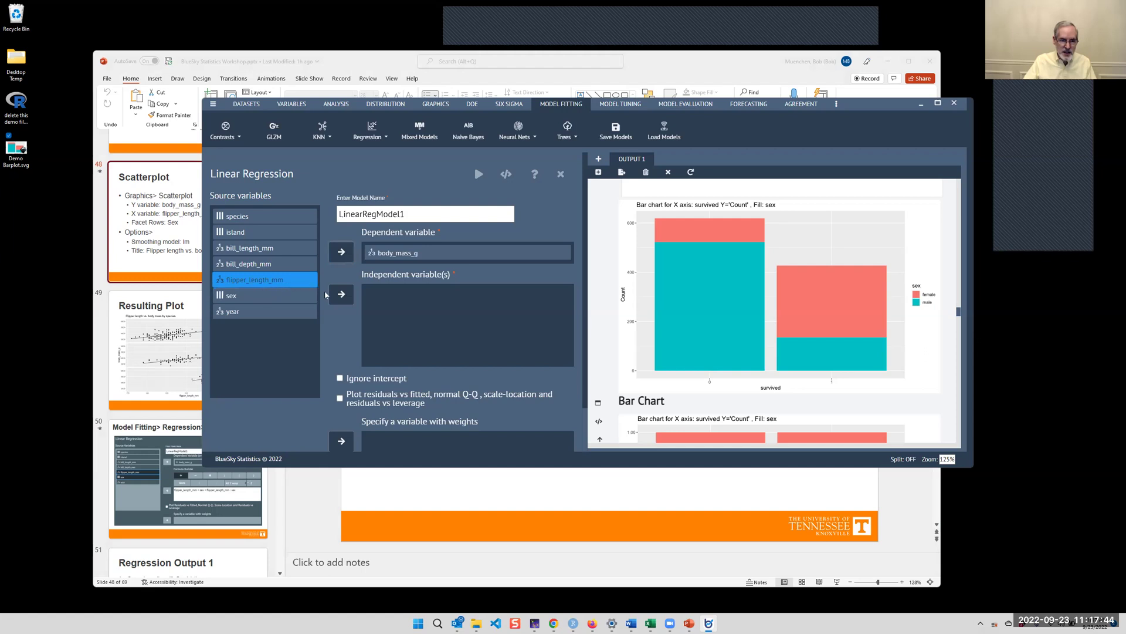
click(341, 298)
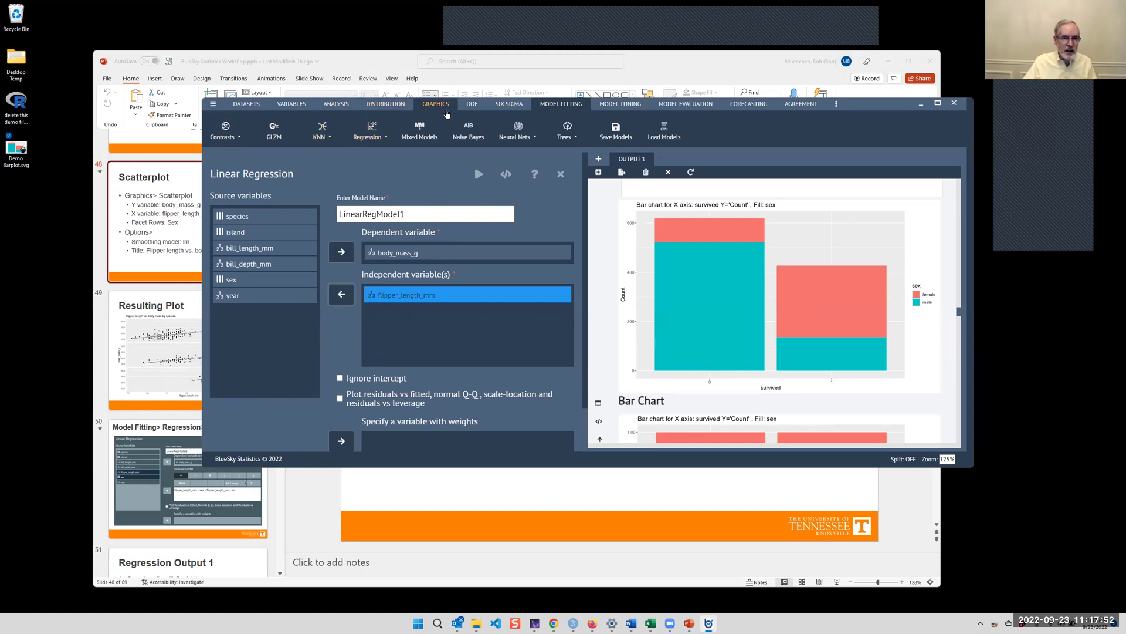
Start a scatter plot of the Penguins data with body_mass_g as the Y variable and flipper_length_mm as the X variable
click(449, 110)
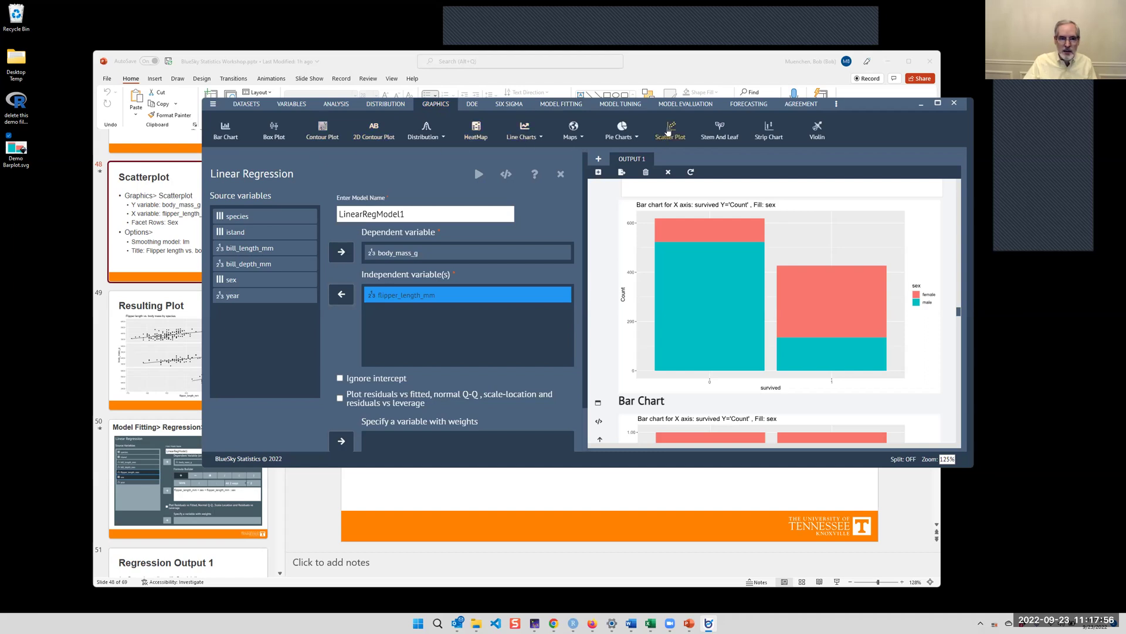
click(669, 130)
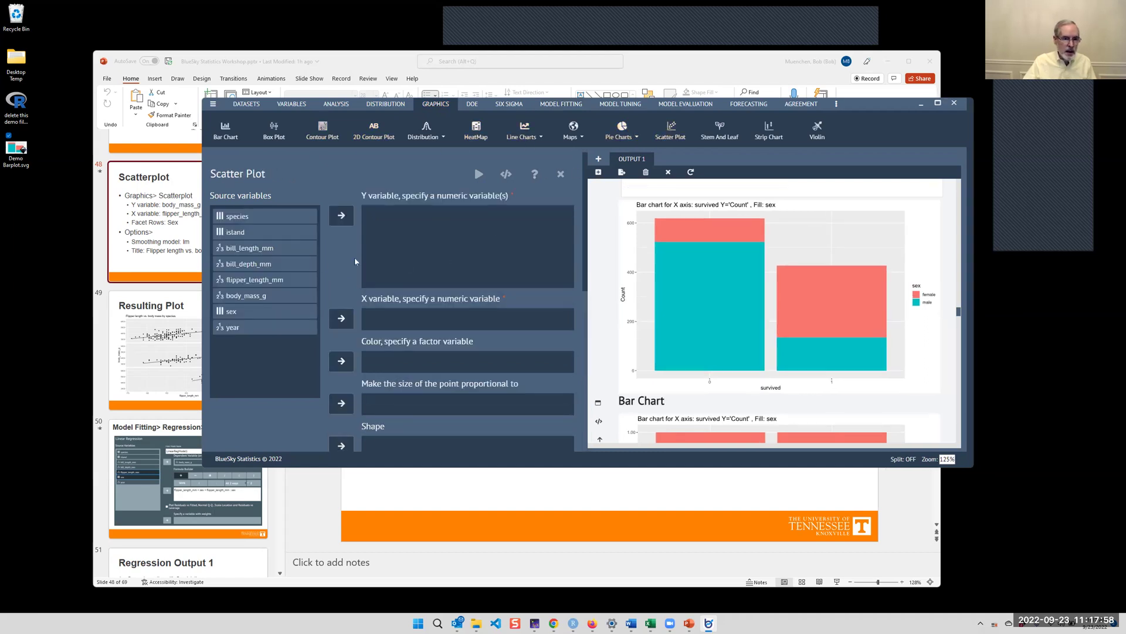
click(264, 295)
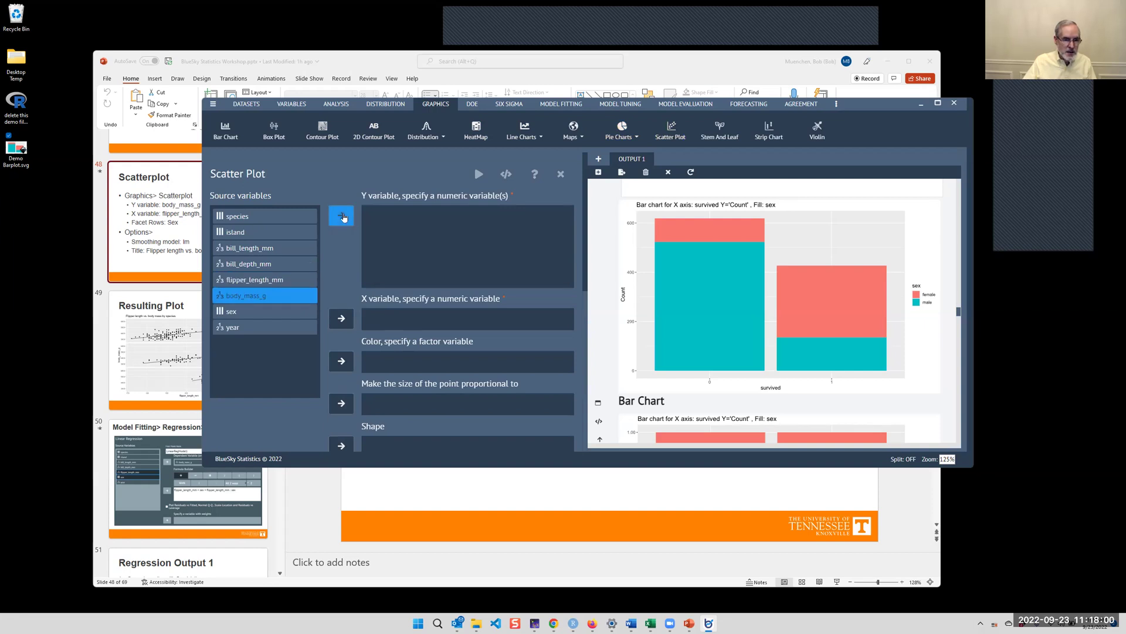
click(344, 216)
drag(258, 295, 253, 285)
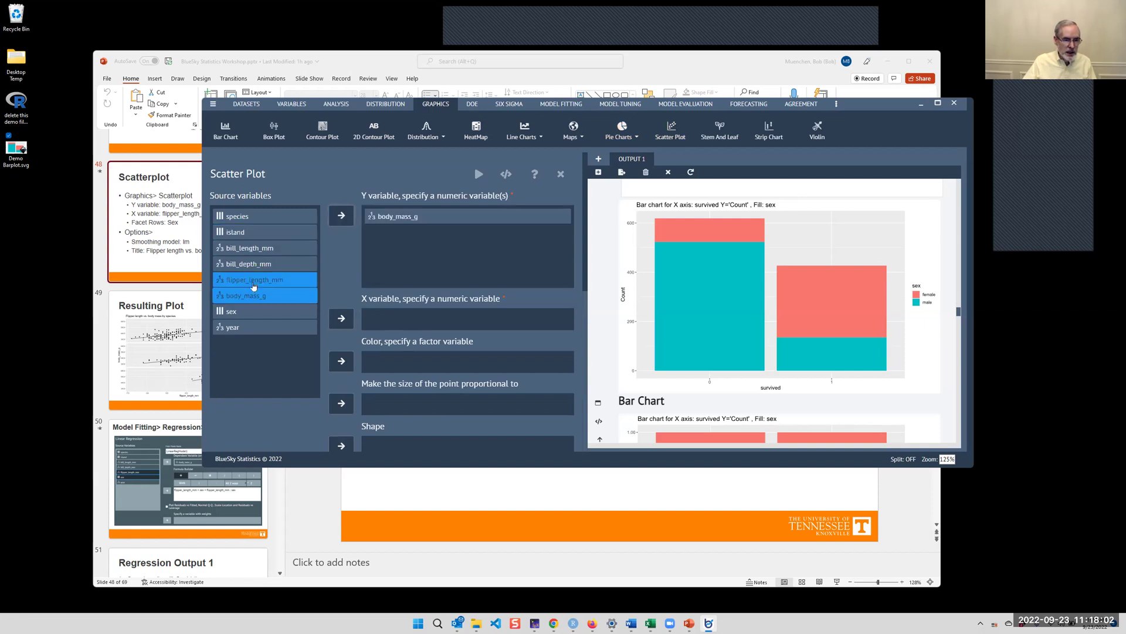
click(254, 286)
click(341, 318)
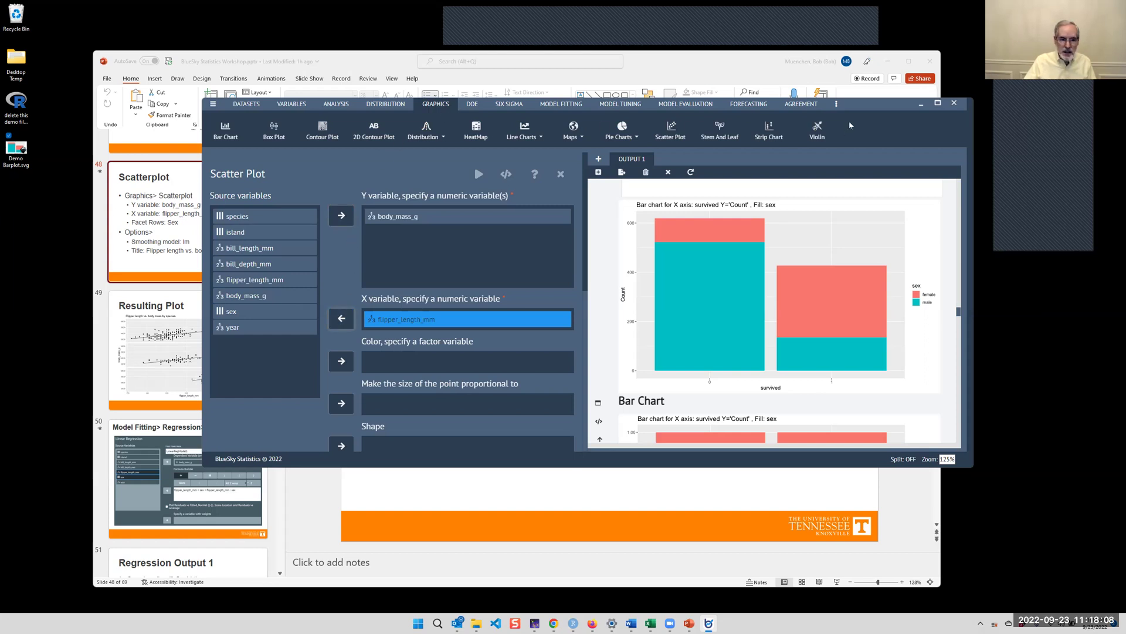
Uncover the slide instructions, set species as the scatter plot's facet row, and run the plot
drag(850, 124, 936, 225)
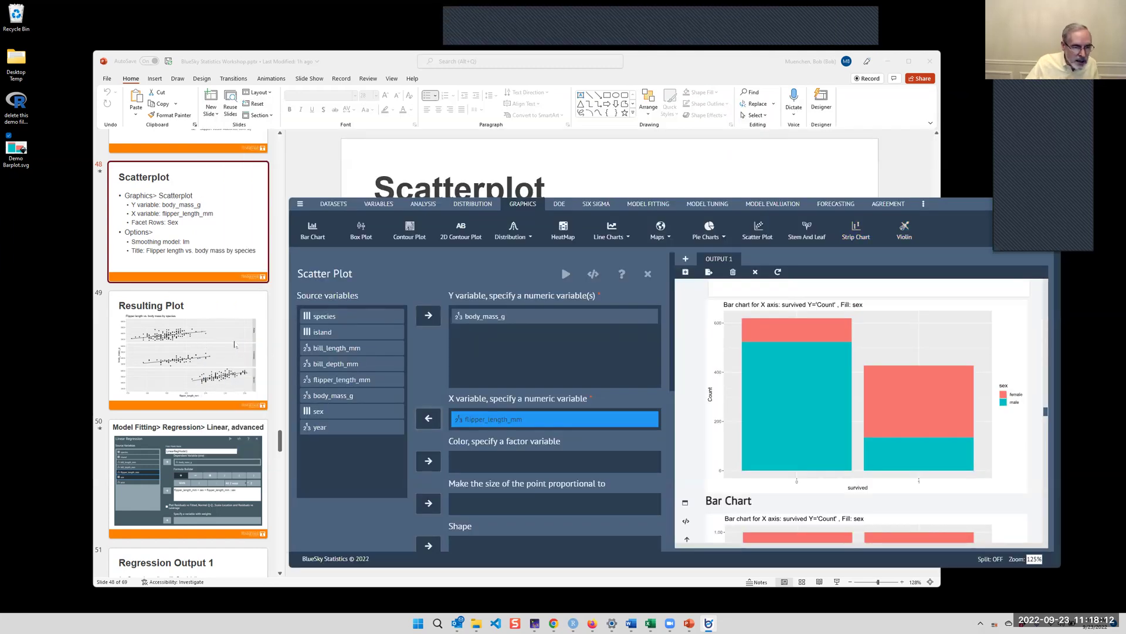
click(359, 409)
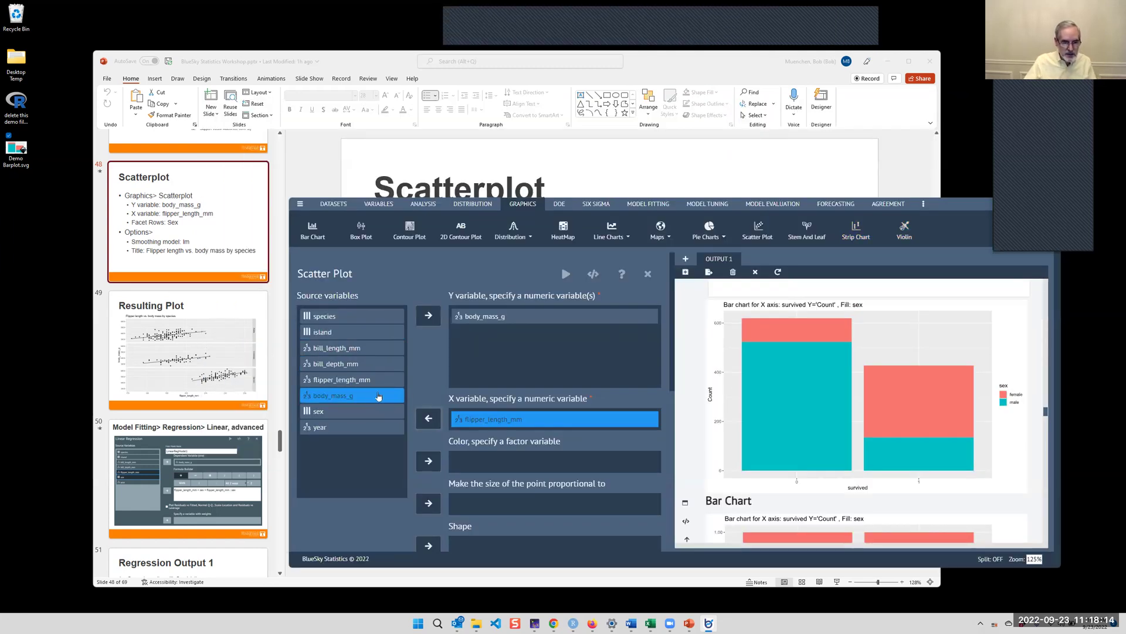
scroll(376, 399, down, 3)
scroll(378, 397, down, 3)
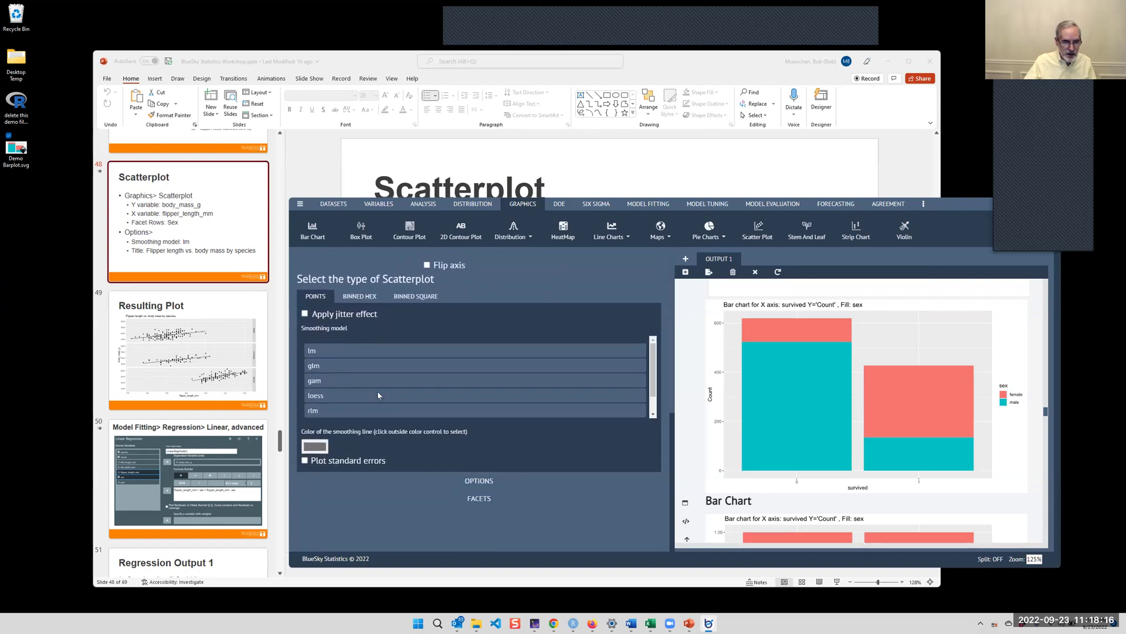
click(479, 498)
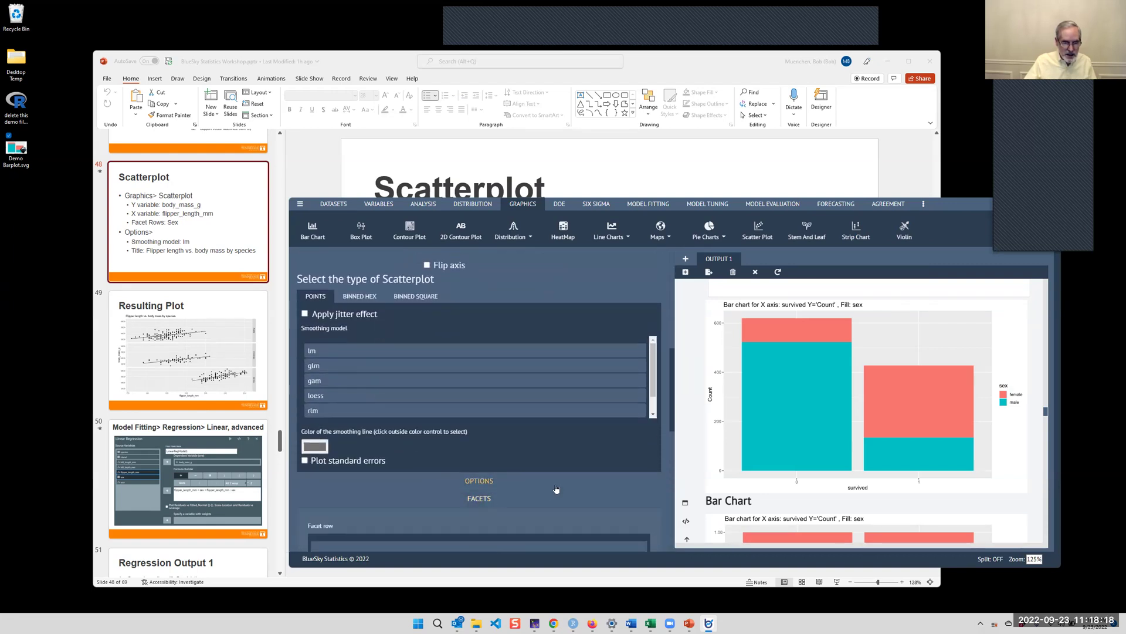
scroll(552, 481, down, 5)
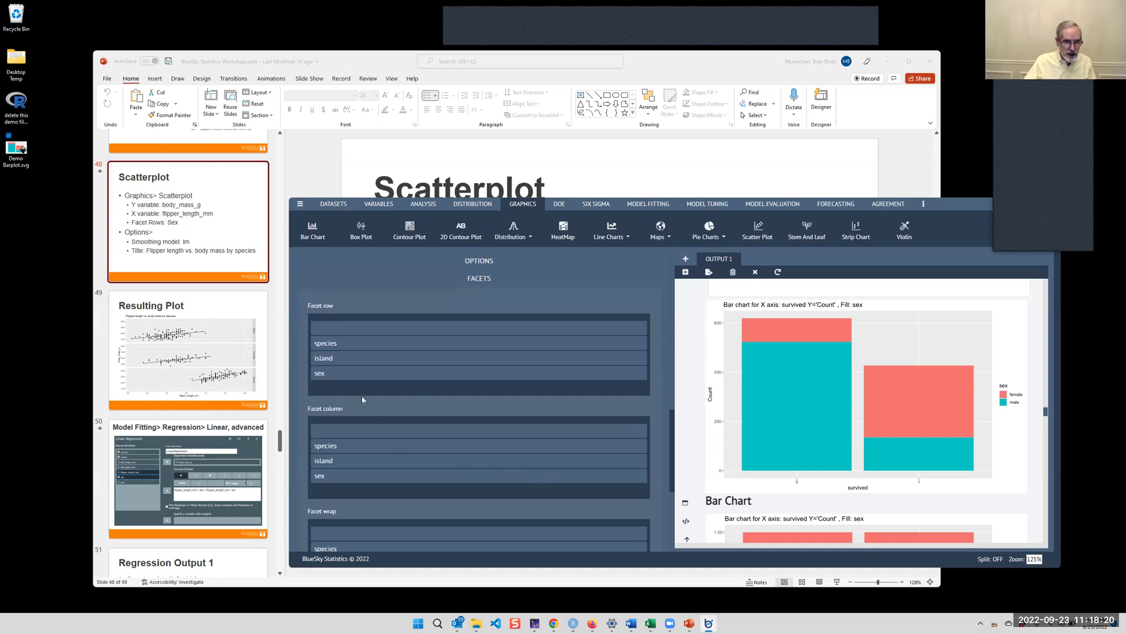
click(335, 348)
scroll(555, 355, down, 5)
scroll(556, 356, up, 1)
scroll(556, 361, up, 5)
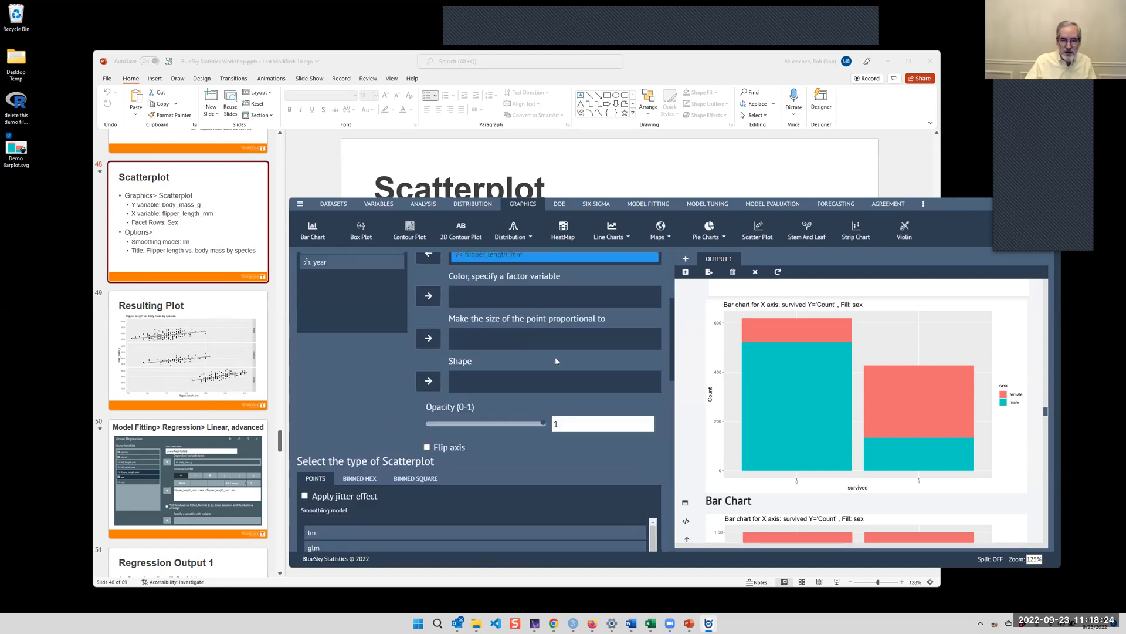
click(566, 275)
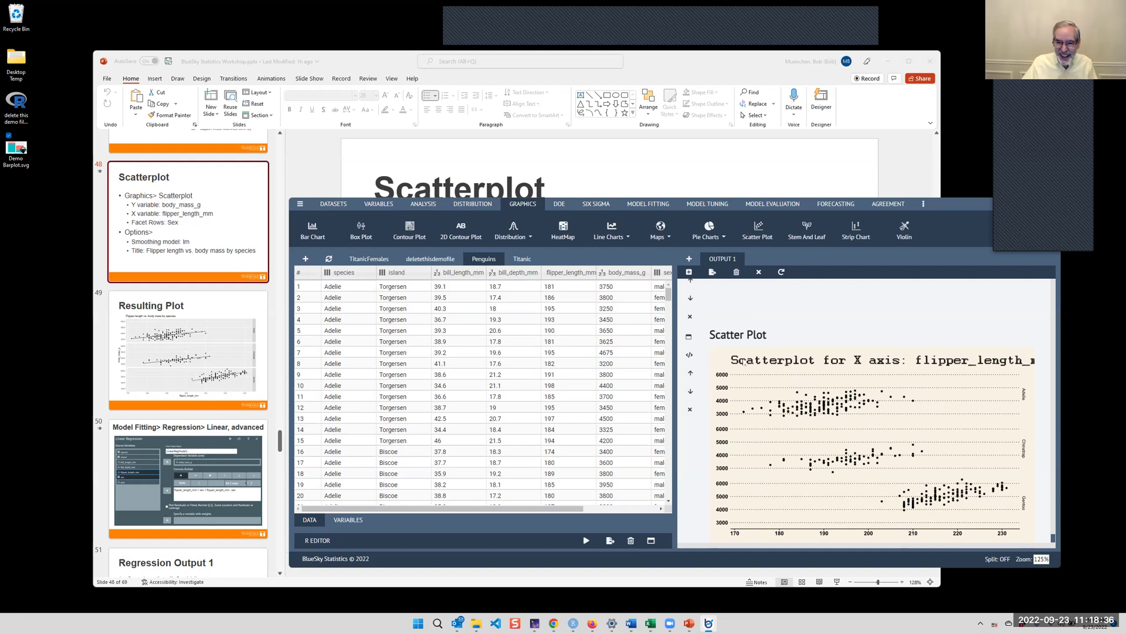
Reopen the scatter plot's settings from its output, choose the lm smoothing model, and run the plot again
click(690, 341)
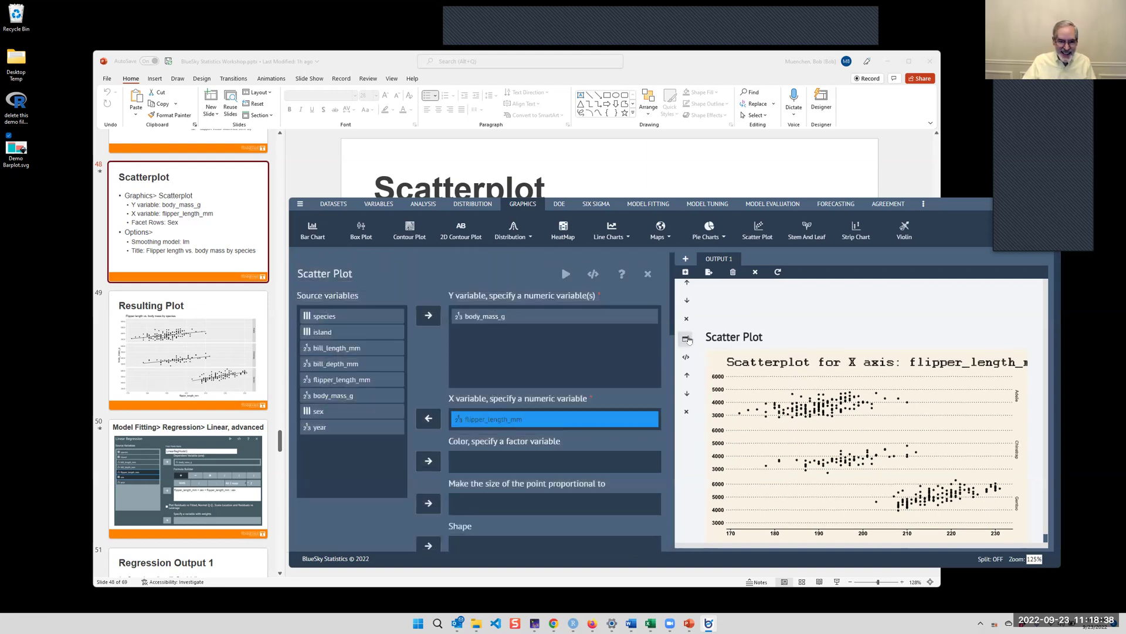
scroll(591, 385, down, 2)
scroll(590, 385, down, 3)
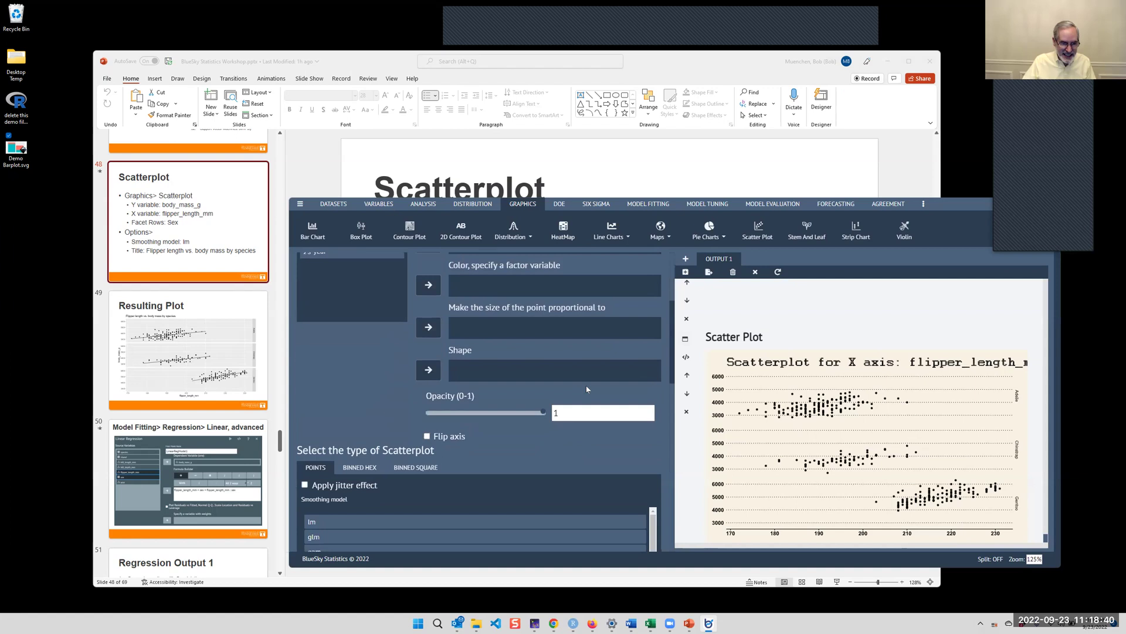
scroll(586, 386, down, 3)
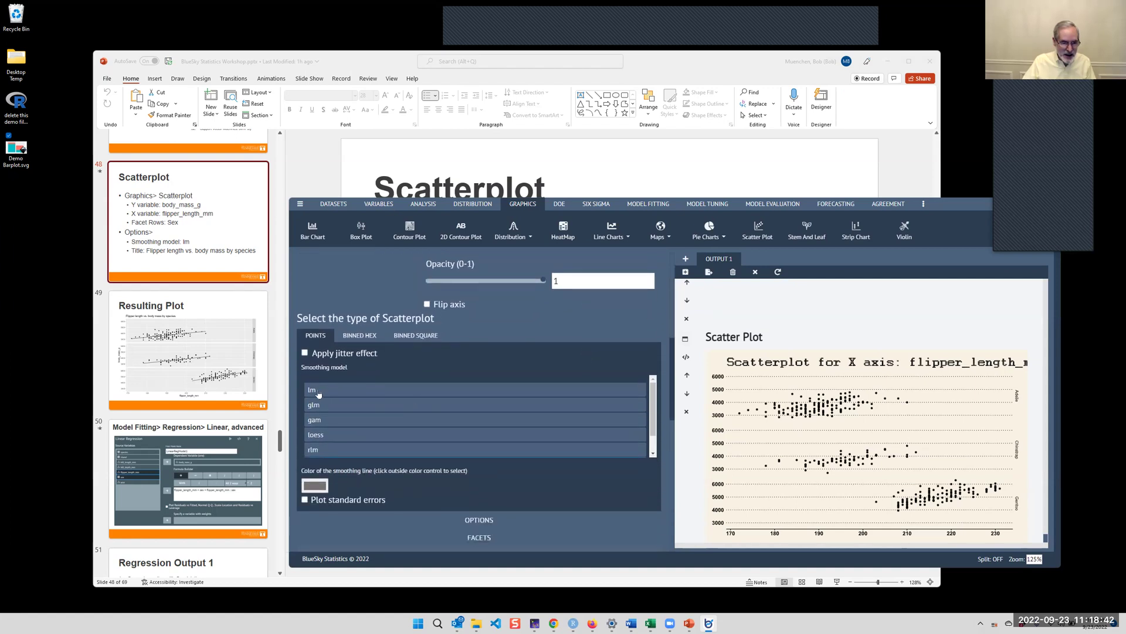
click(317, 390)
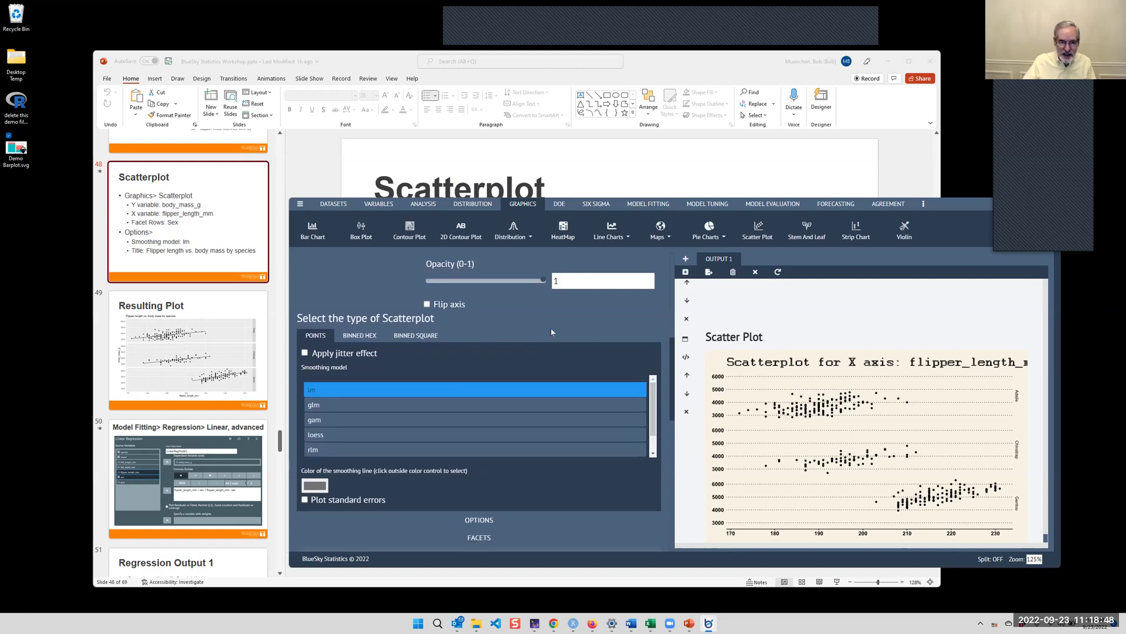
scroll(624, 352, up, 10)
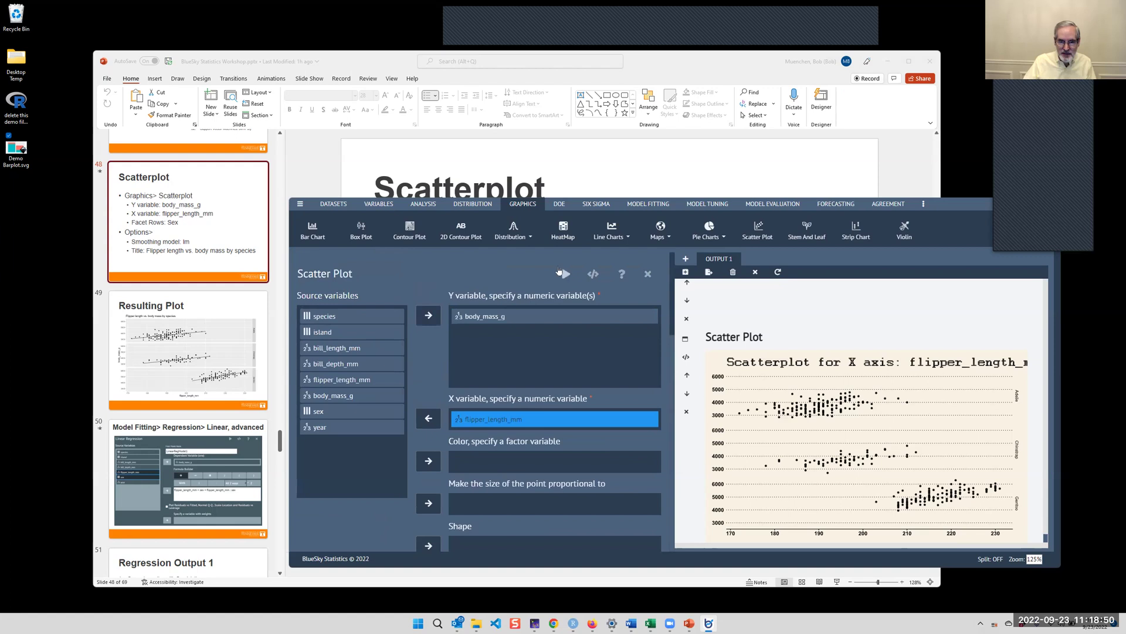
click(563, 279)
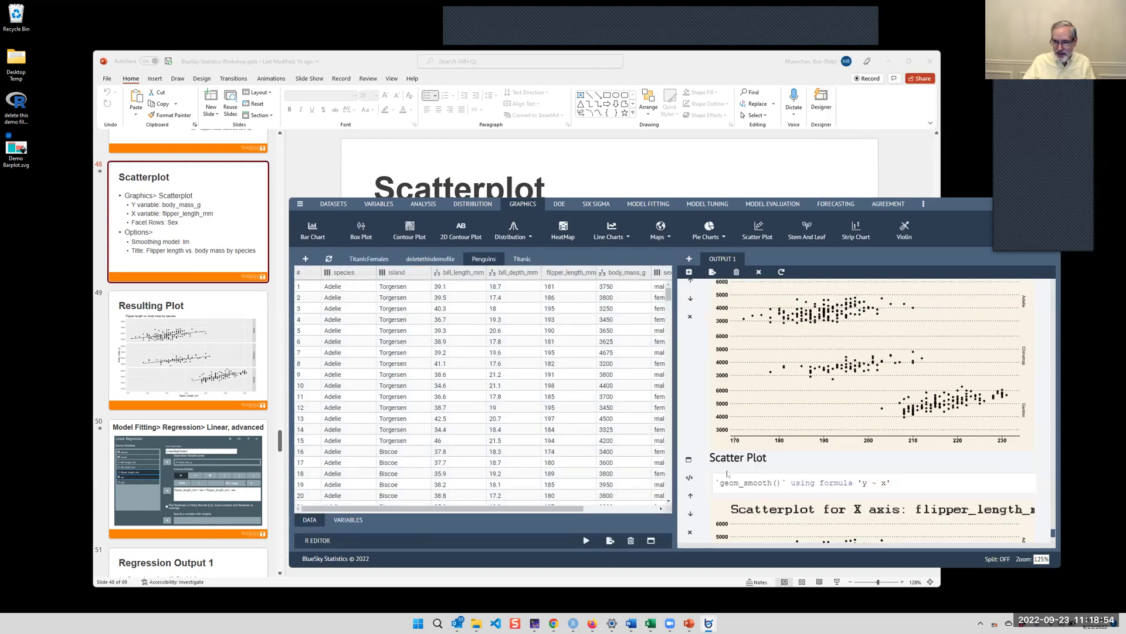
scroll(757, 466, down, 3)
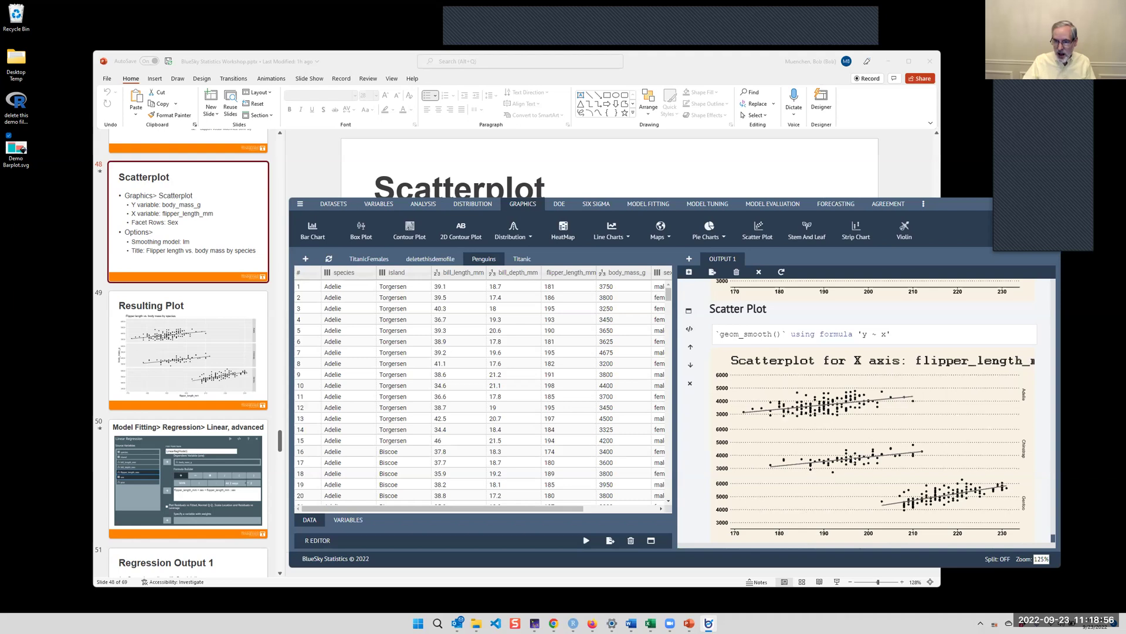